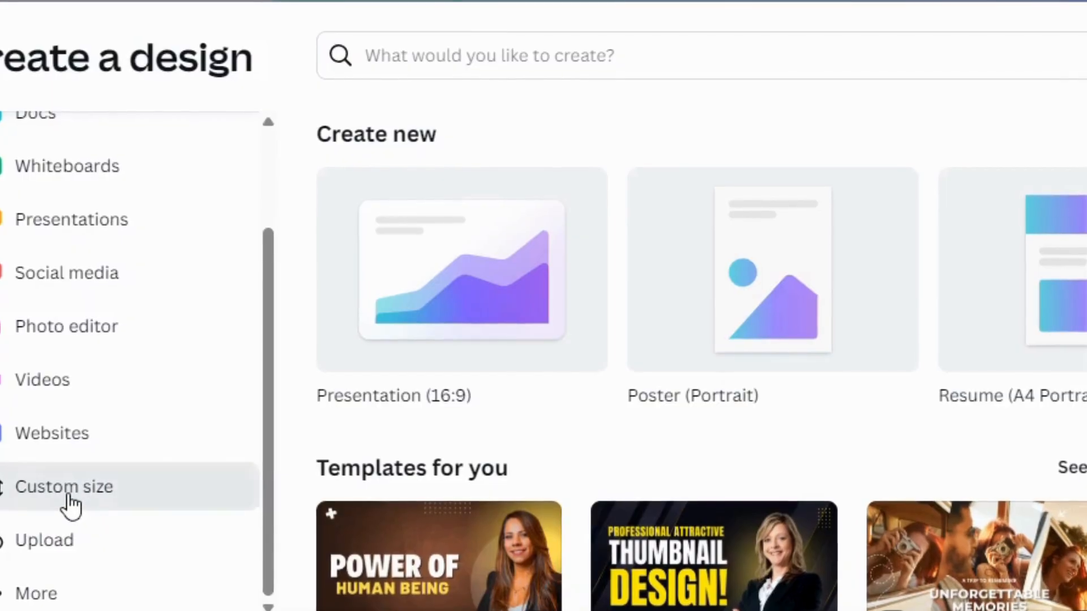
Step: Create a new custom-size design 1000 px wide and 700 px high
left_click(71, 503)
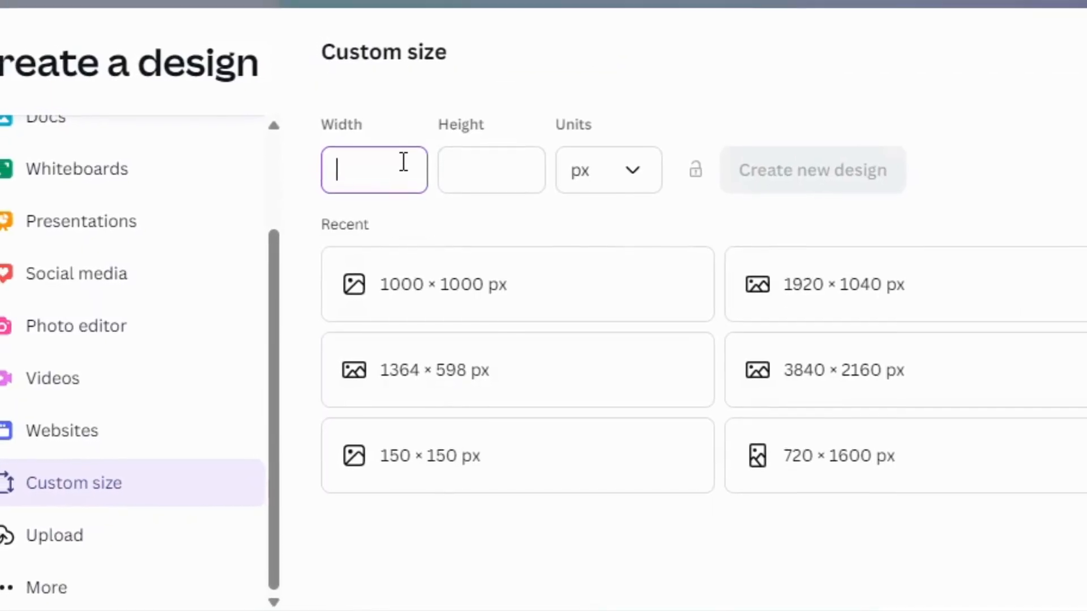
type("1000")
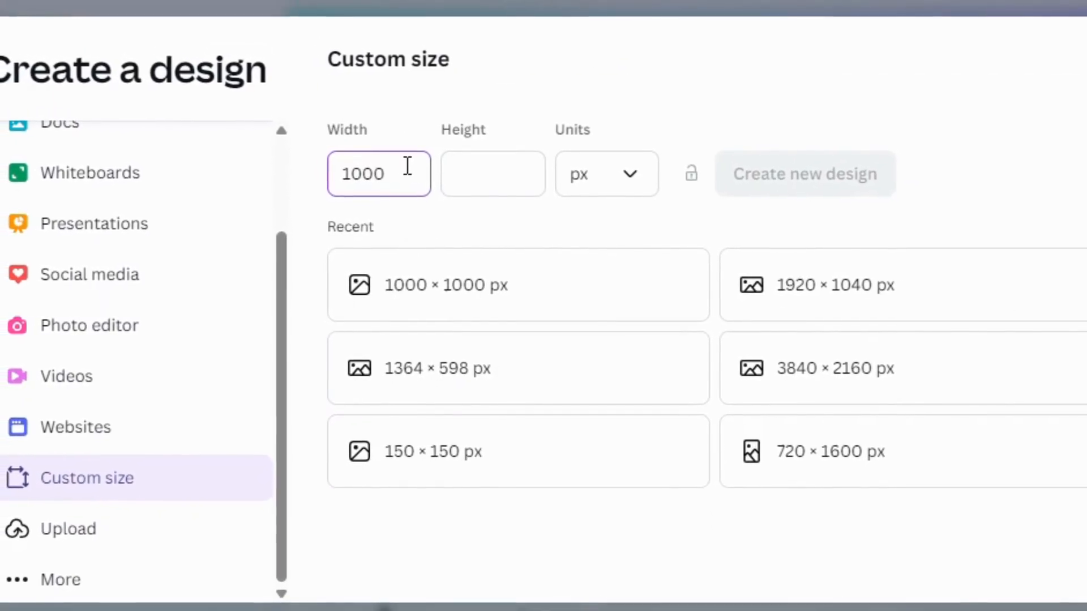
left_click(463, 176)
type("700")
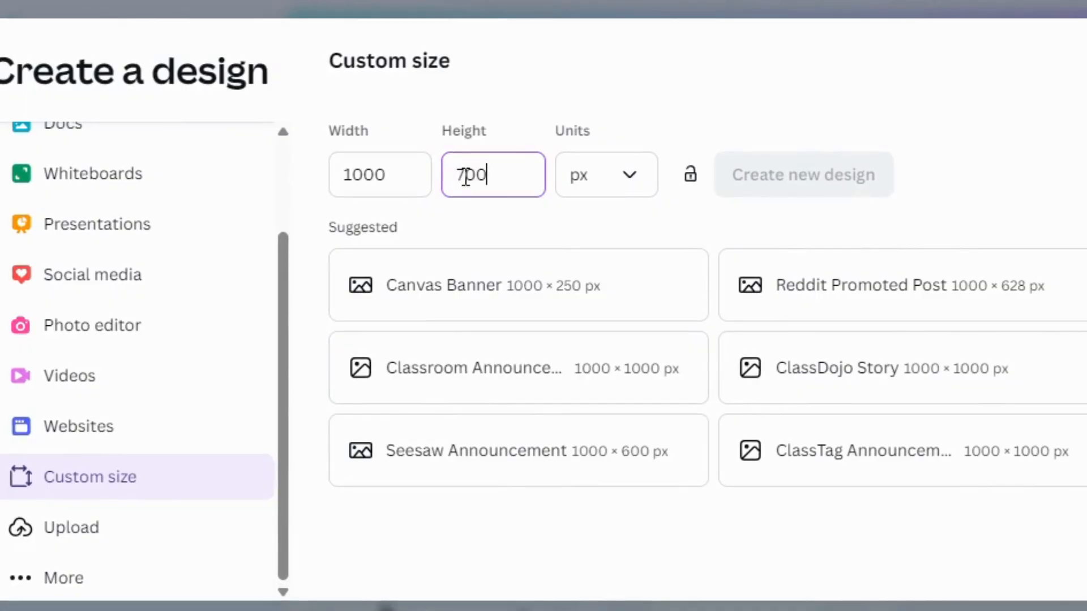
left_click(791, 176)
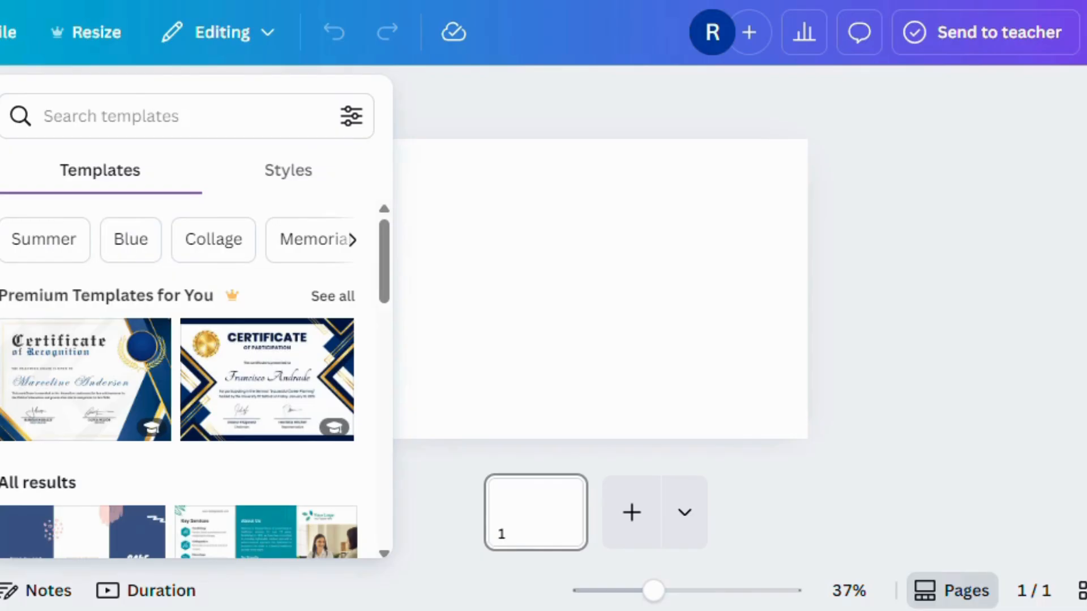
Step: Insert the uploaded photo of the satellite dish on grass and enlarge it from the page's top-left corner to the full page width
left_click(1, 374)
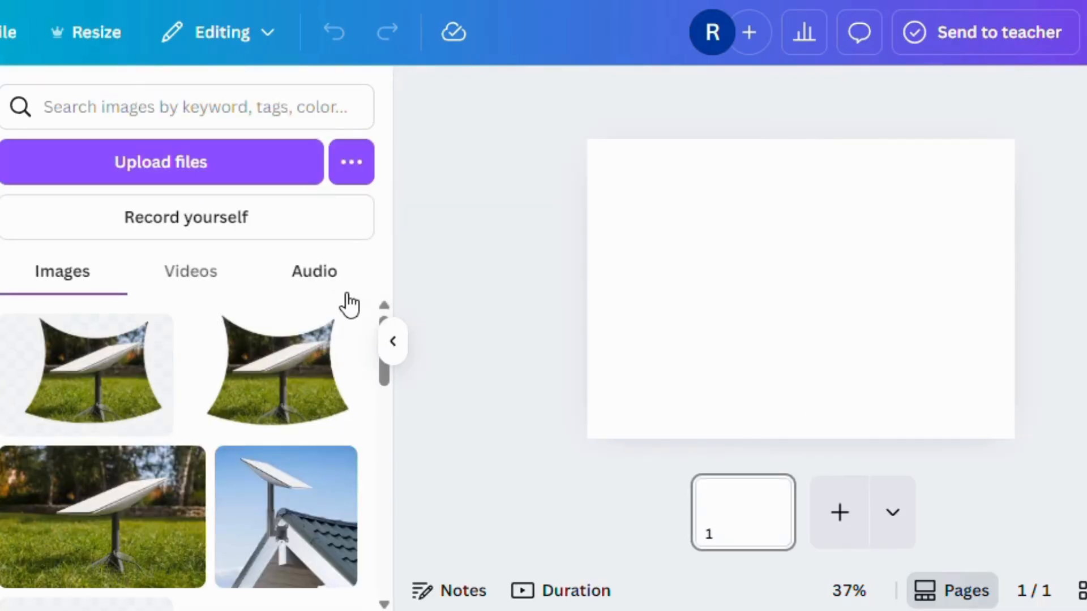
left_click(110, 502)
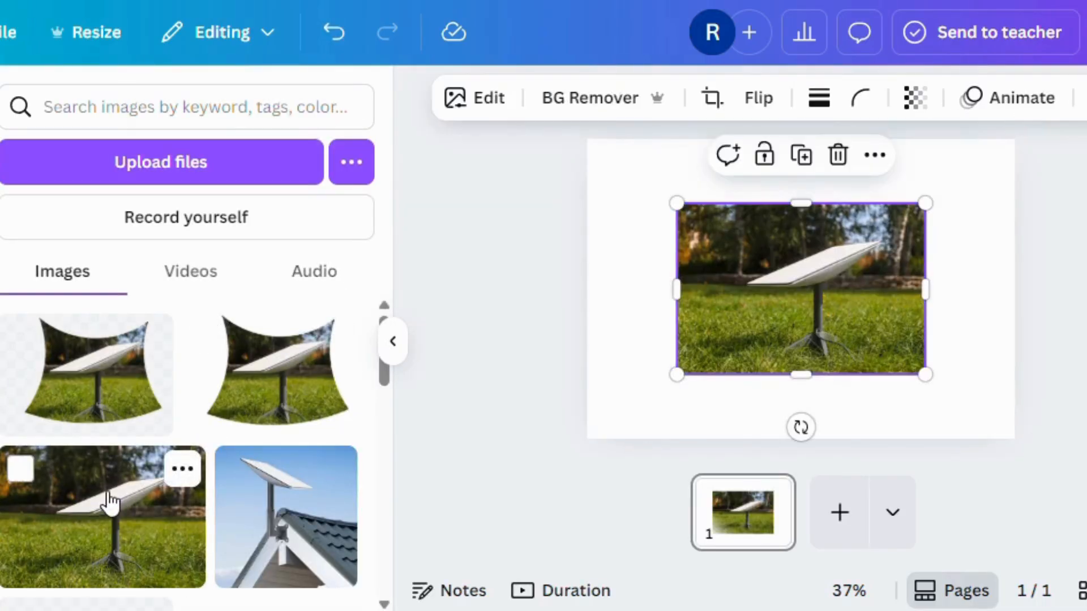
left_click_drag(749, 252, 661, 184)
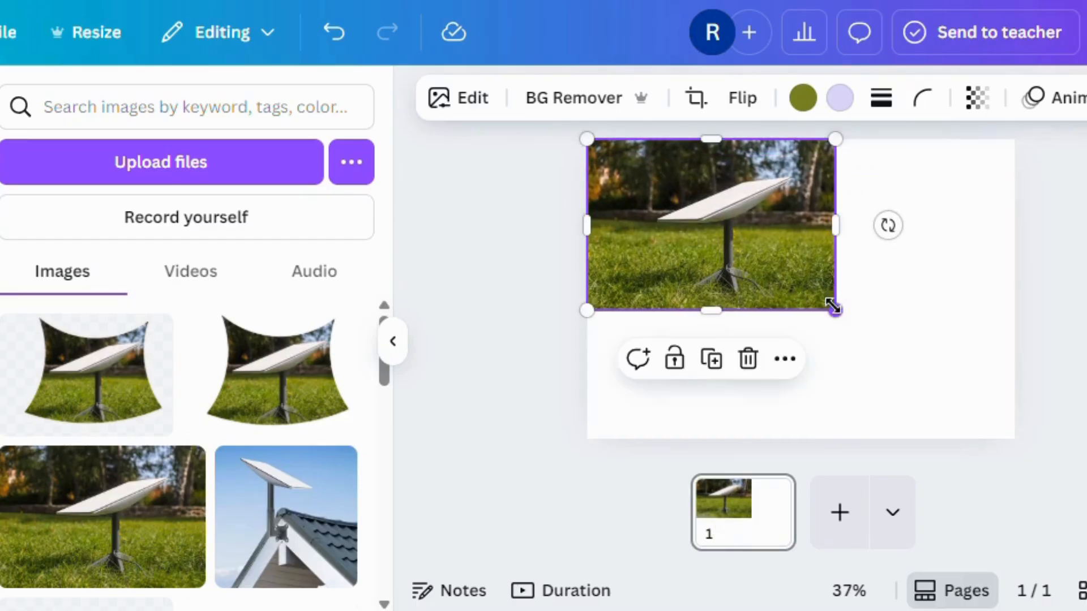
left_click_drag(832, 307, 1027, 422)
left_click(446, 252)
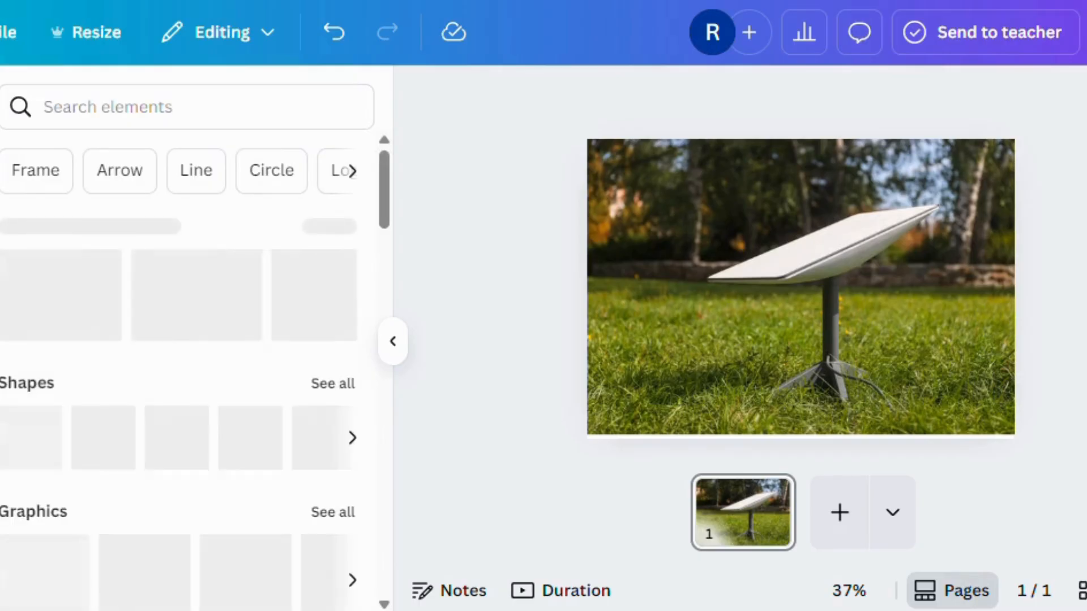
Step: Search the graphics for "curve", add the thick quarter-circle arc to the page and colour it white
left_click(156, 104)
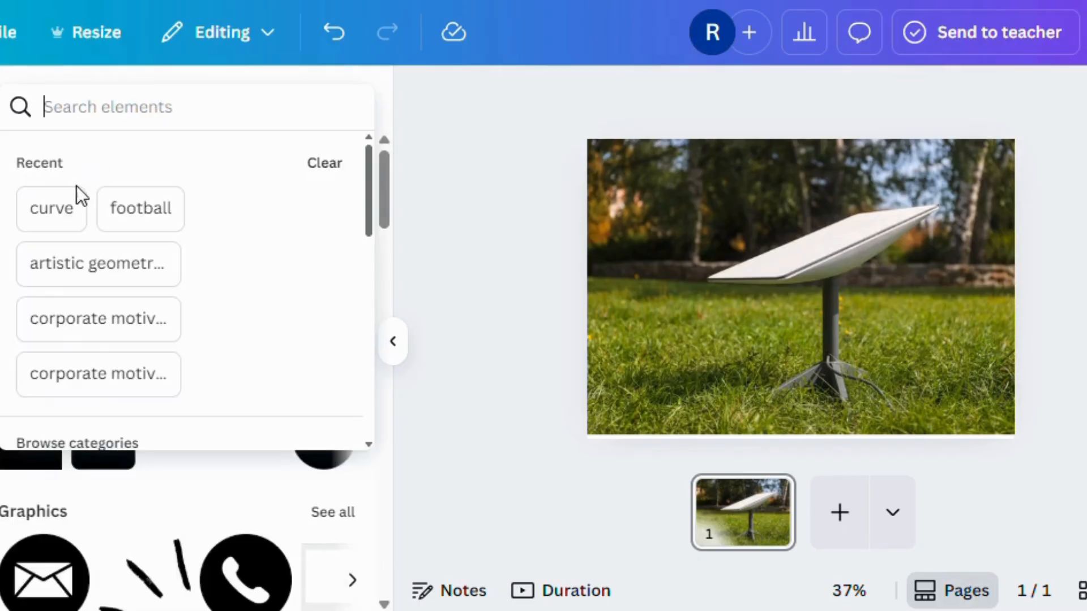
type("curv")
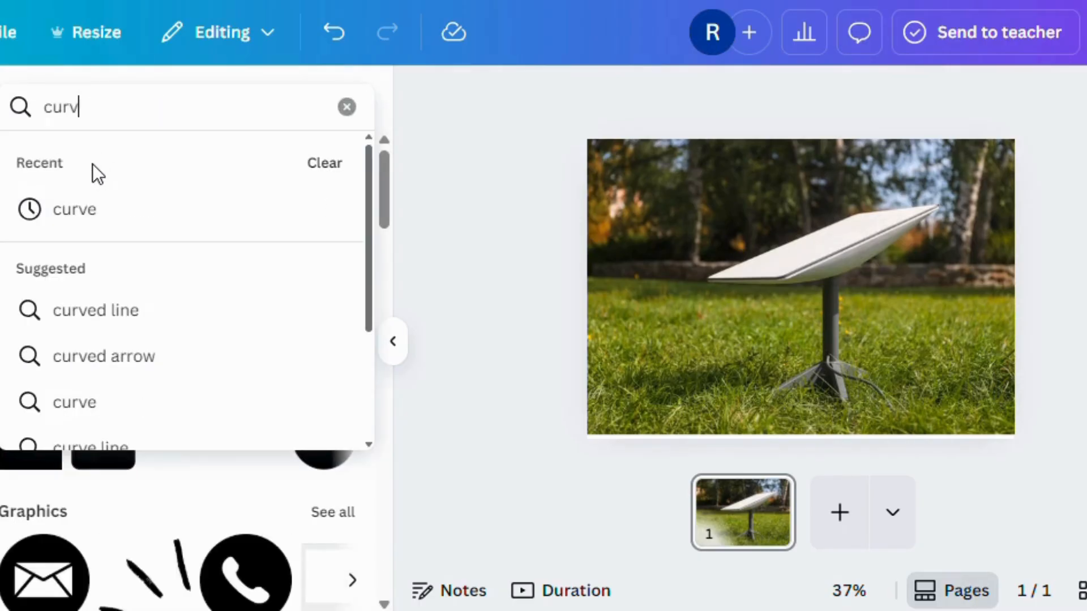
type("e")
key("Return")
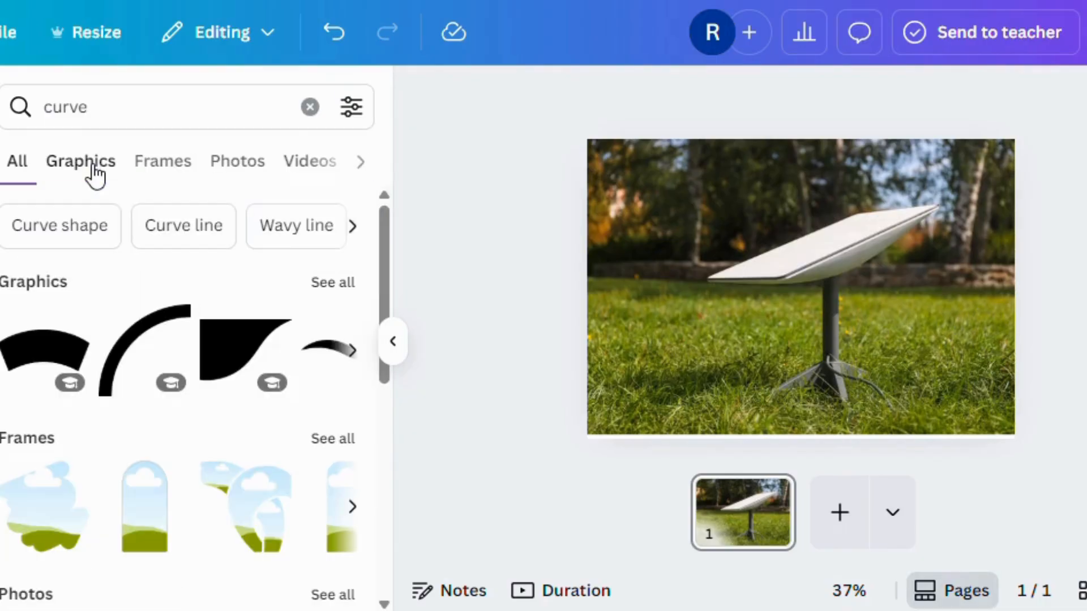
left_click(331, 285)
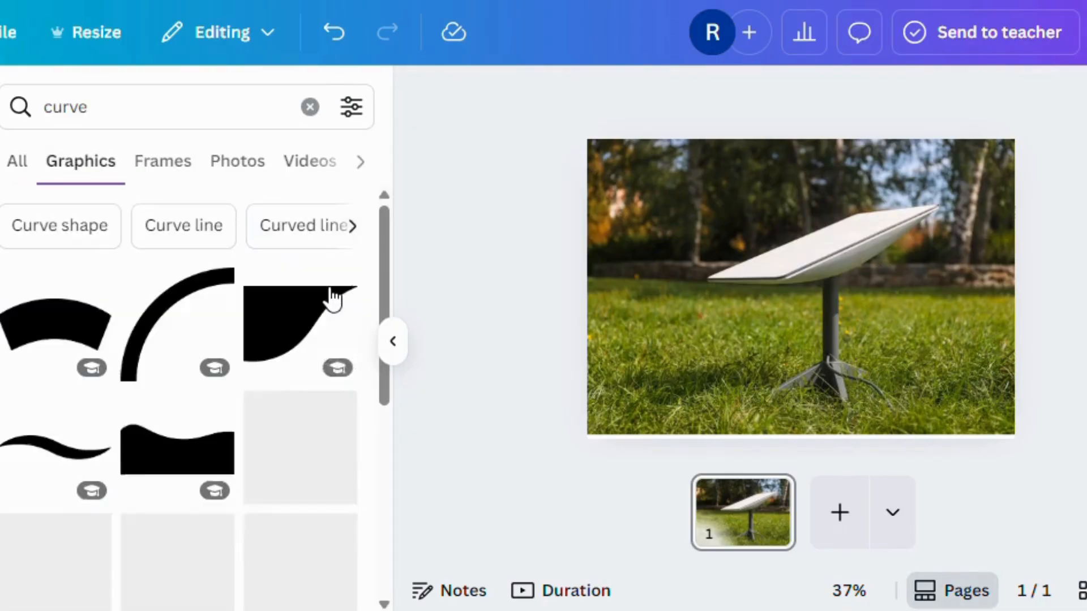
left_click(177, 314)
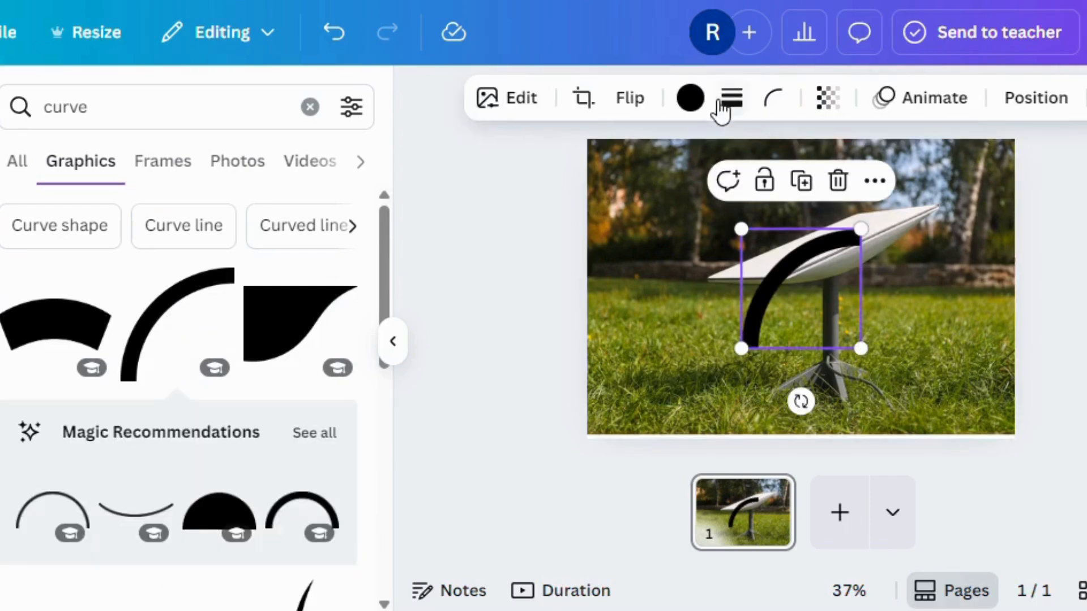
left_click(698, 105)
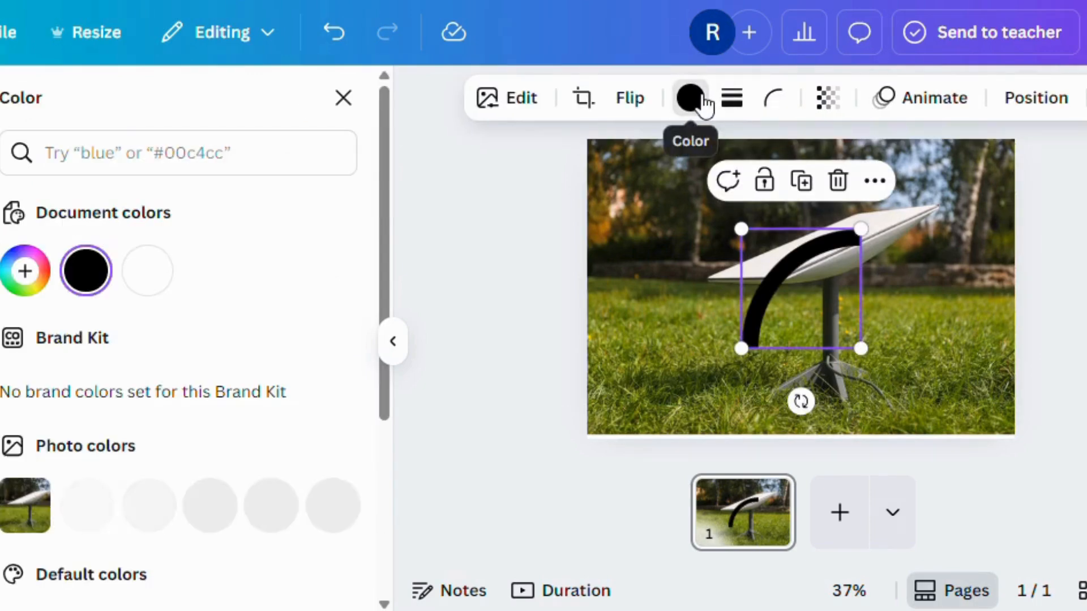
left_click(151, 280)
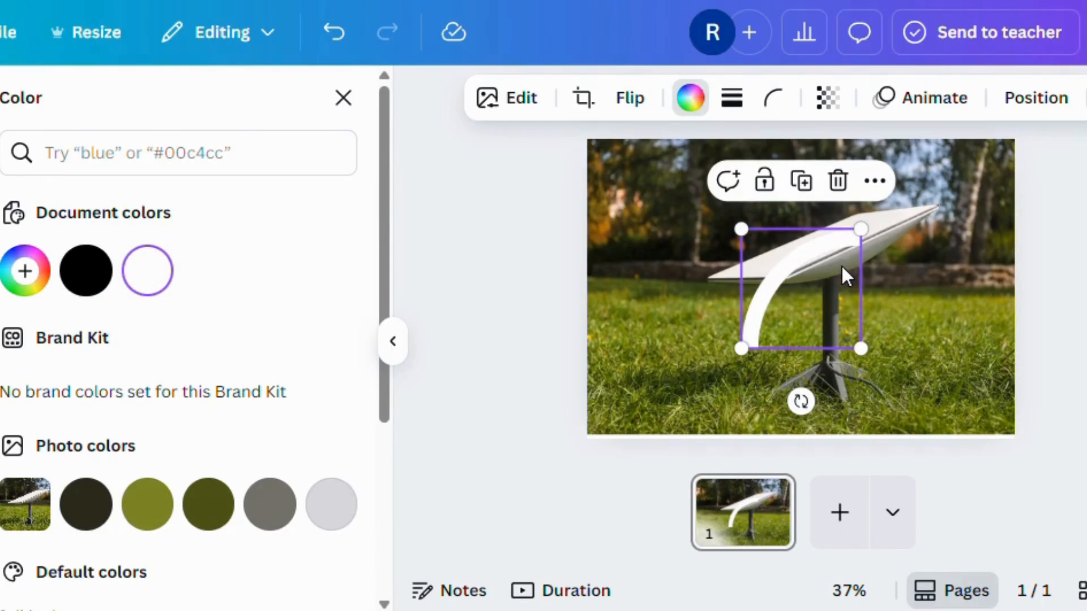
Step: Rotate the white arc so it bulges downward, enlarge it and place it across the photo's top edge
left_click_drag(841, 264, 758, 235)
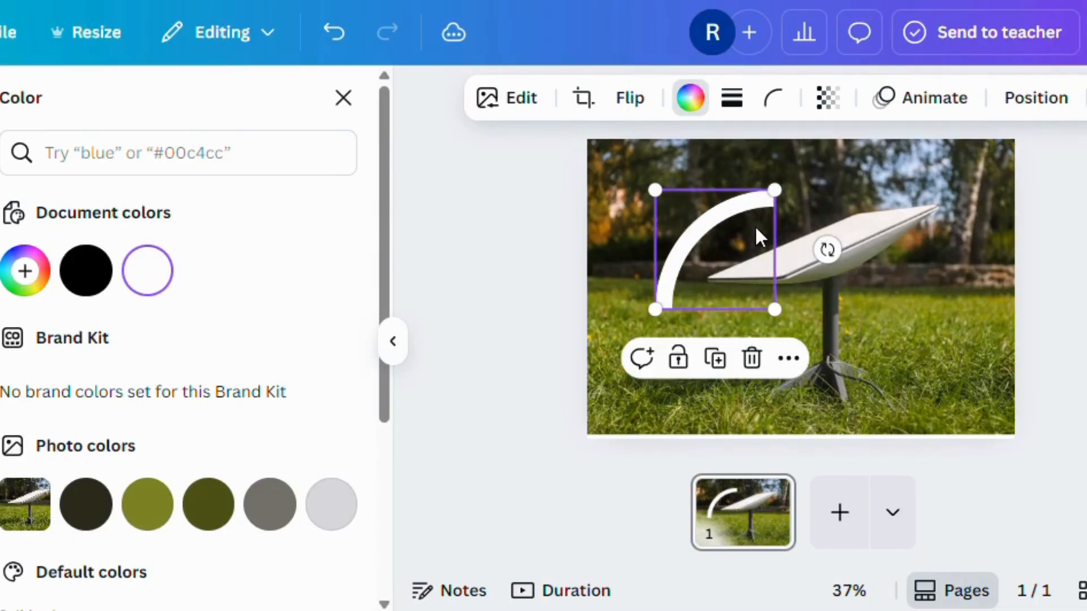
left_click_drag(827, 250, 804, 184)
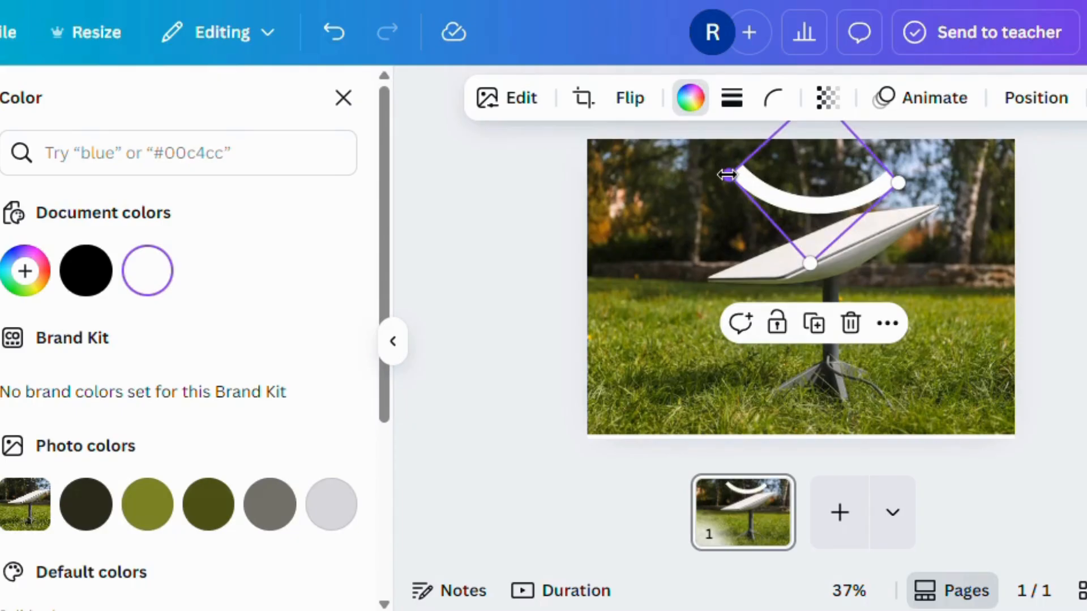
left_click_drag(716, 174, 601, 165)
left_click_drag(765, 209, 827, 165)
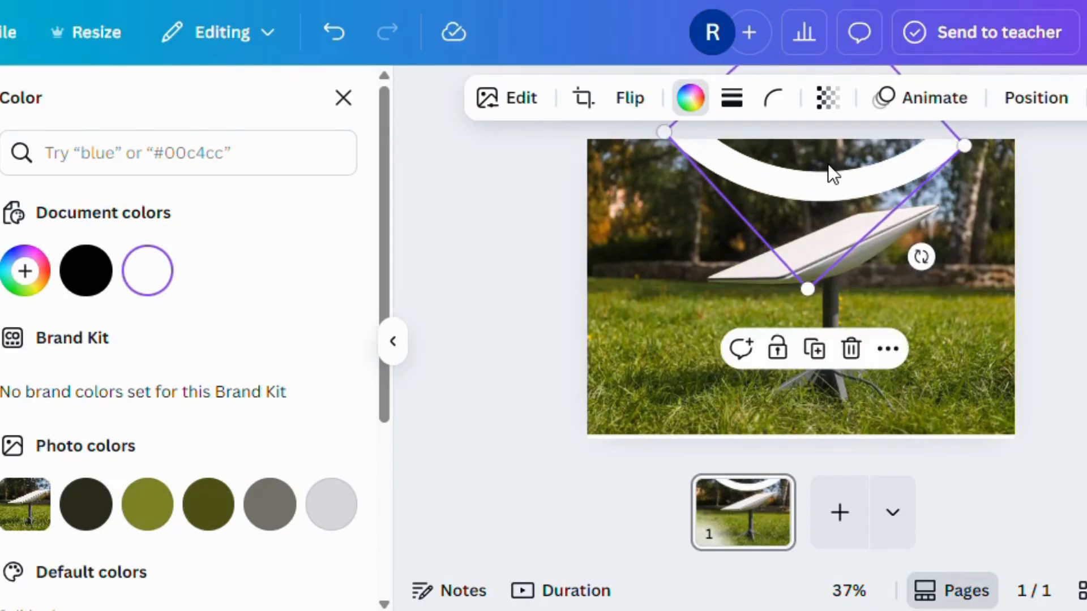
Step: Duplicate the top arc, enlarge the copy and place it across the lower part of the photo, bulging downward
left_click(816, 352)
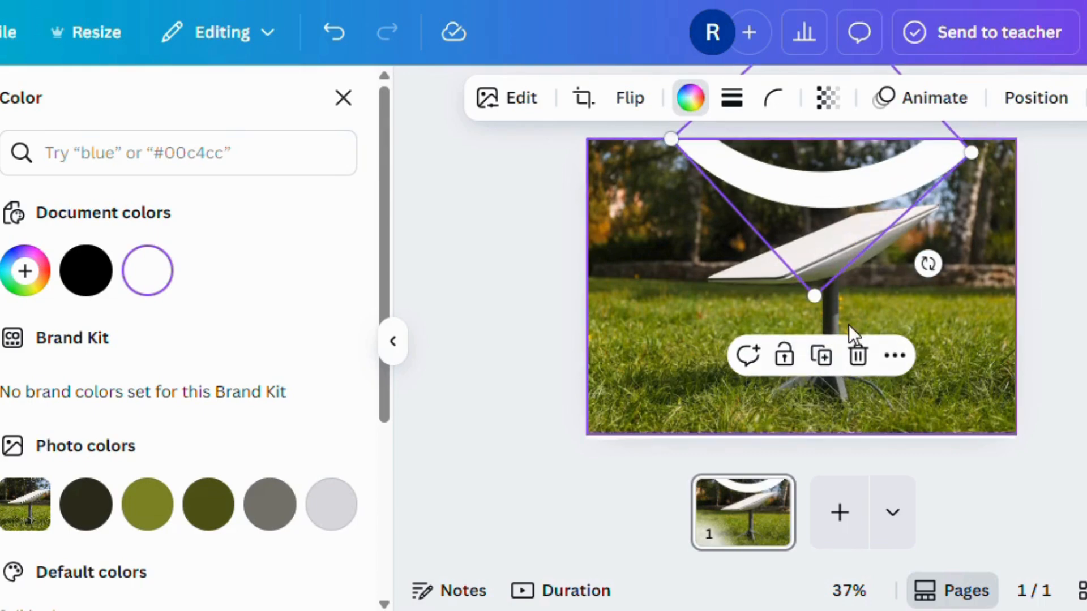
left_click_drag(855, 143, 832, 351)
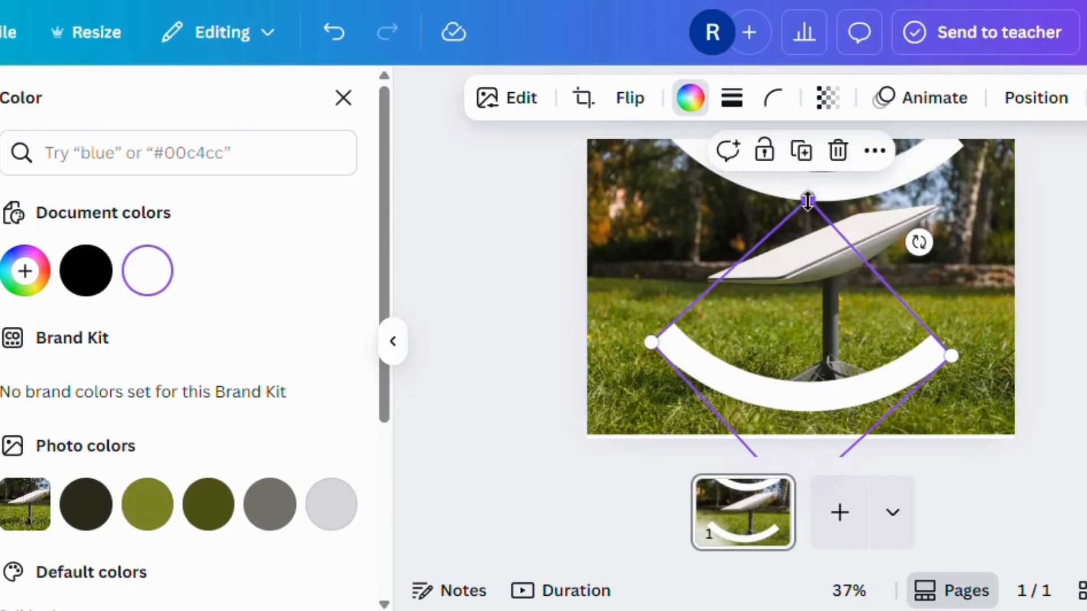
left_click_drag(808, 200, 704, 169)
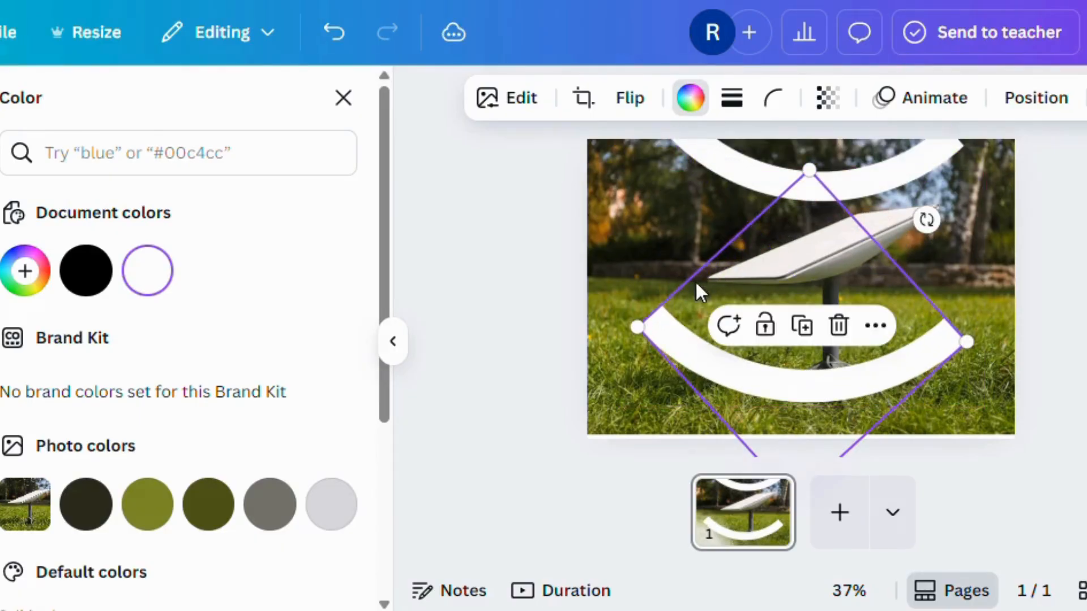
left_click_drag(633, 327, 587, 325)
left_click_drag(784, 396, 827, 412)
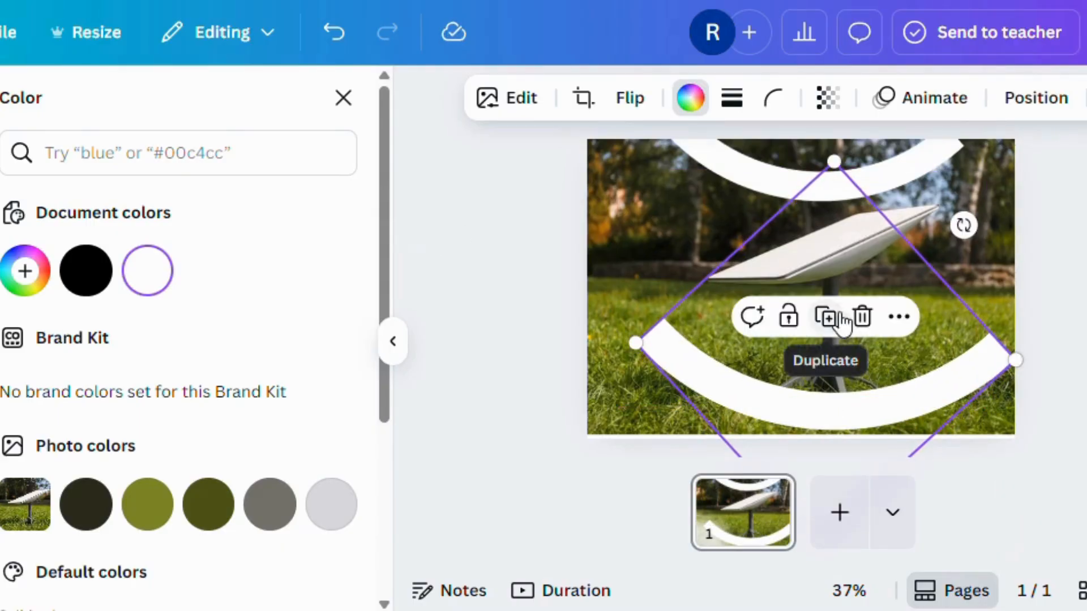
Step: Duplicate the bottom arc, then rotate and position the copy along the photo's left side, bulging inward and meeting the other arcs
left_click(825, 317)
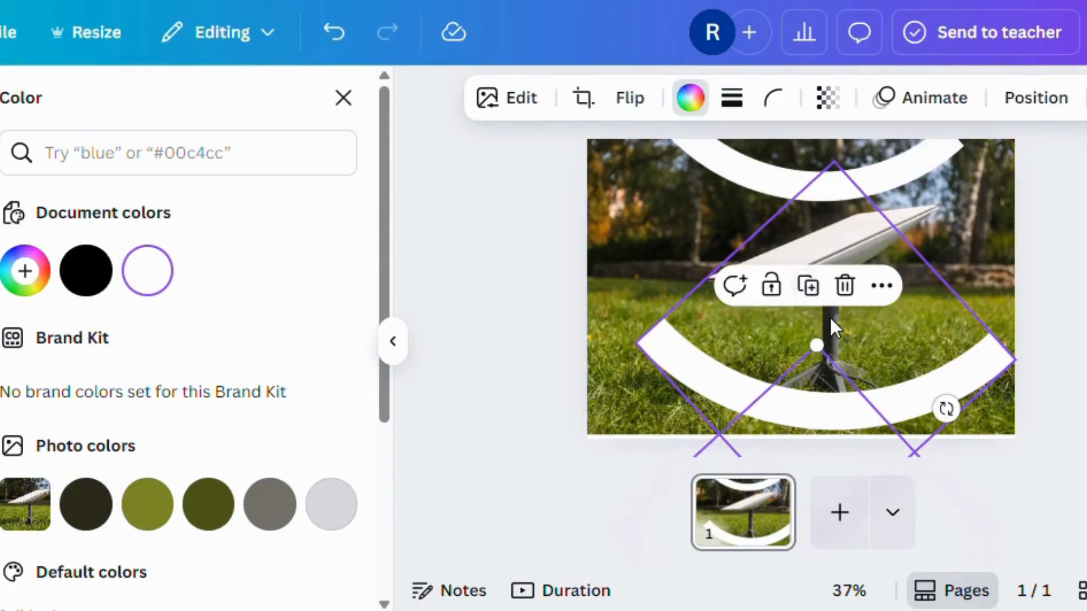
left_click_drag(838, 413, 735, 182)
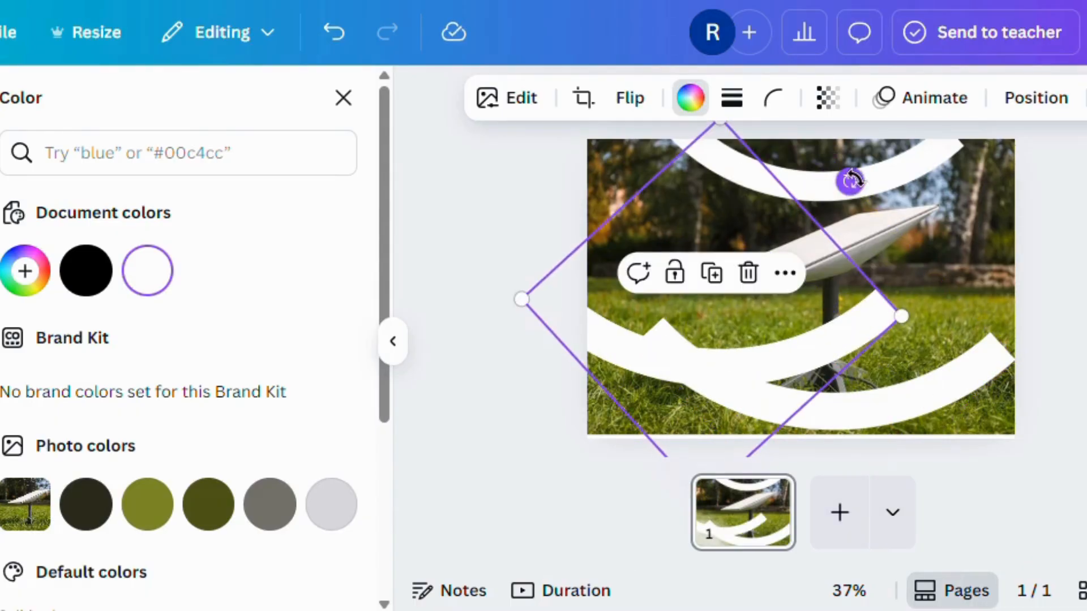
left_click_drag(851, 180, 650, 229)
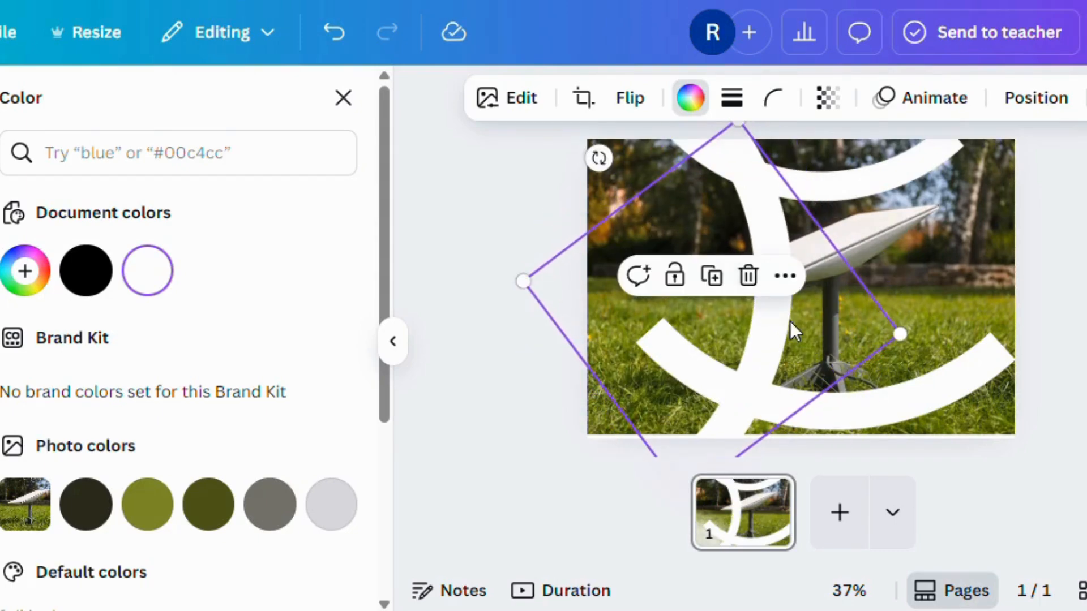
left_click_drag(793, 331, 715, 321)
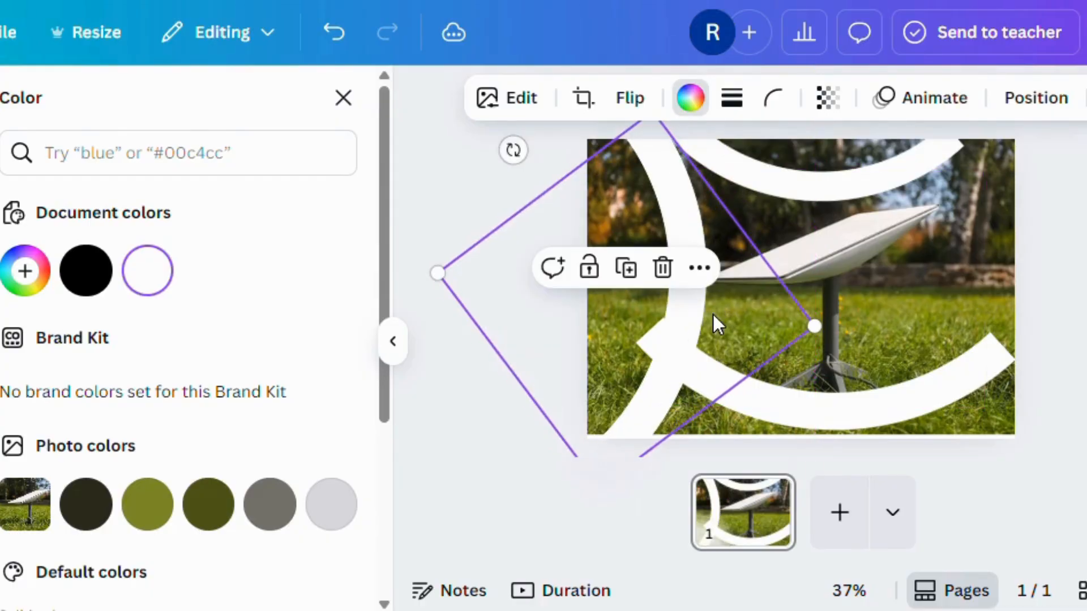
left_click_drag(504, 151, 525, 138)
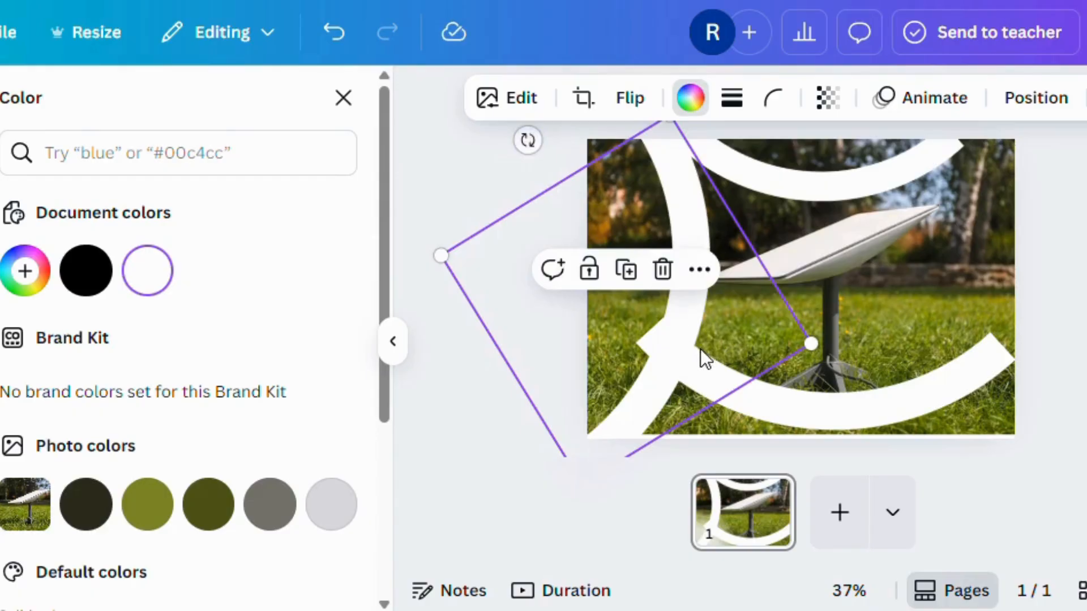
left_click_drag(705, 358, 658, 345)
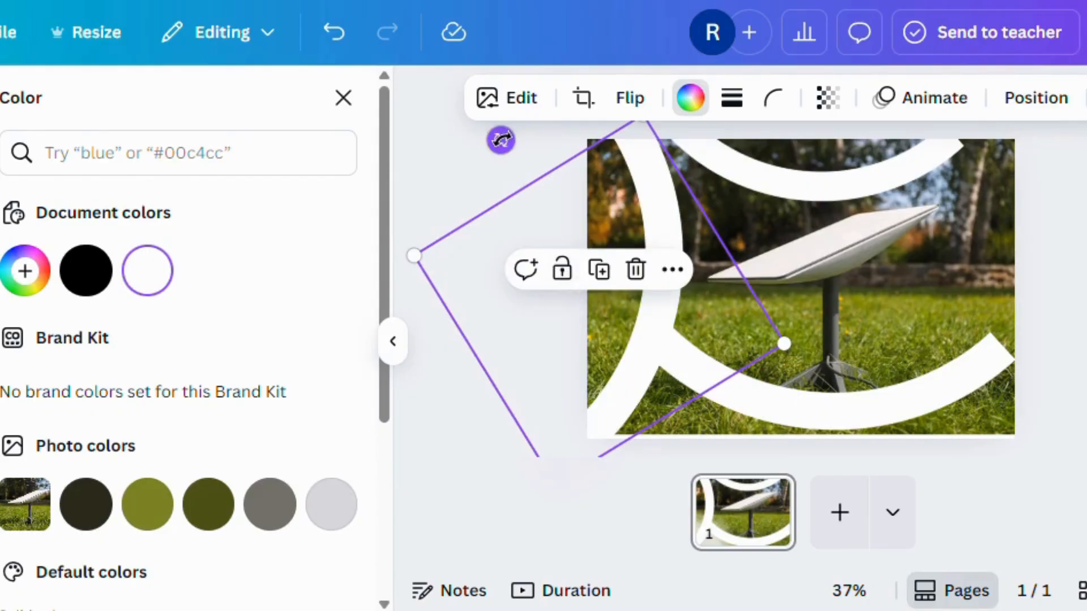
left_click_drag(501, 139, 526, 129)
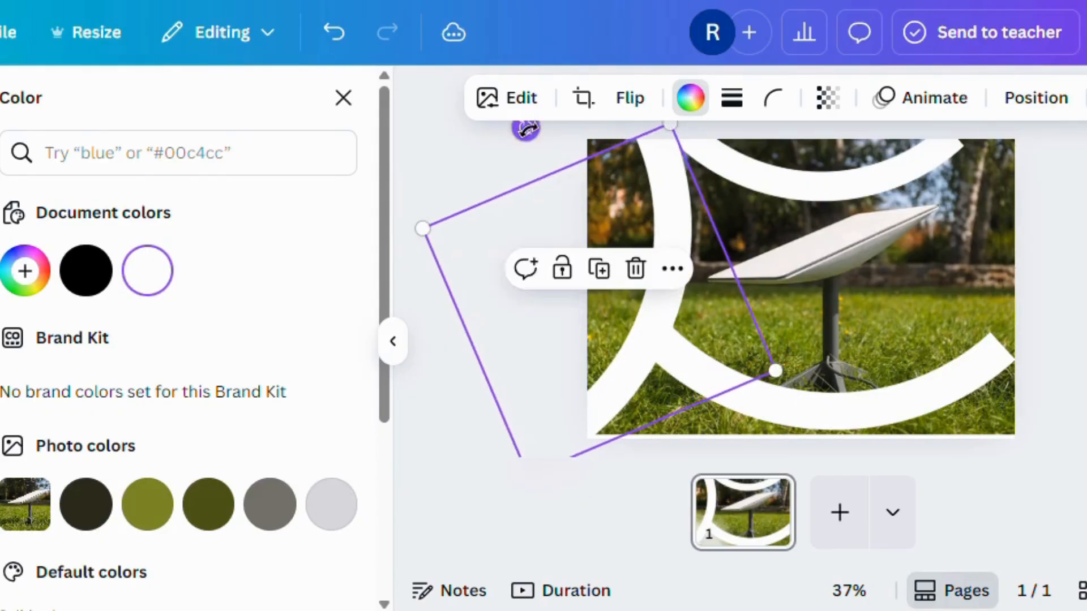
Step: Duplicate the left arc, then rotate and position the copy along the photo's right side, bulging inward and joining the top and bottom arcs
left_click(600, 270)
left_click_drag(687, 321, 934, 289)
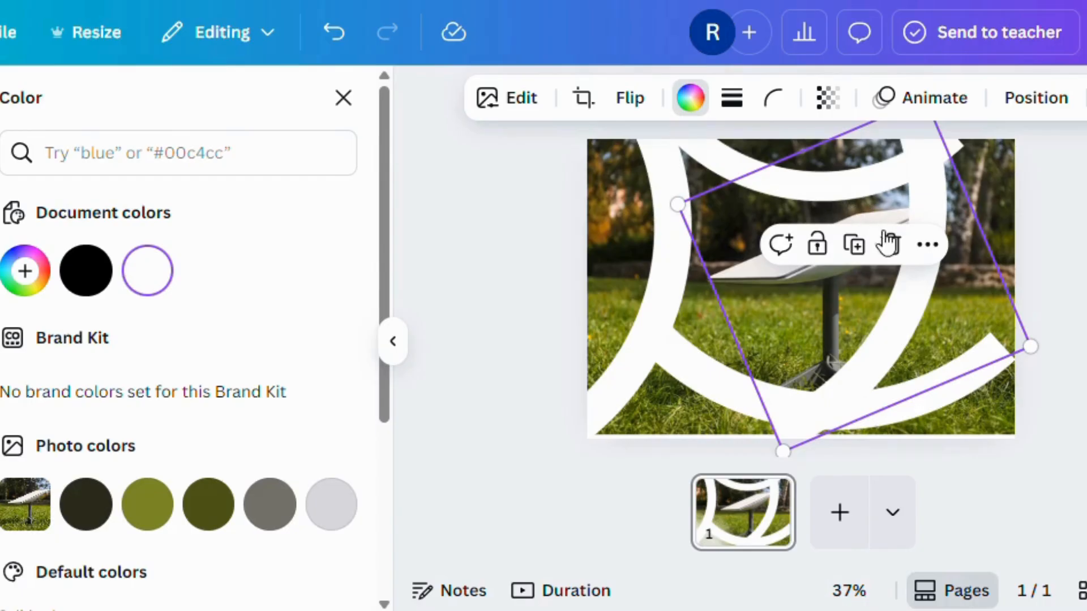
left_click_drag(919, 306, 923, 347)
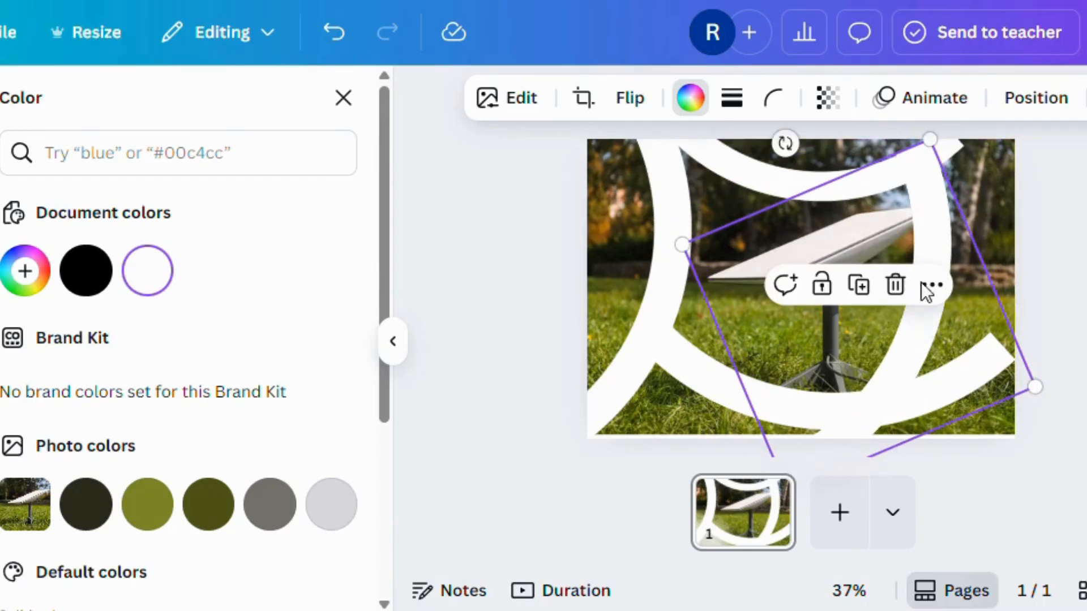
left_click_drag(786, 141, 889, 320)
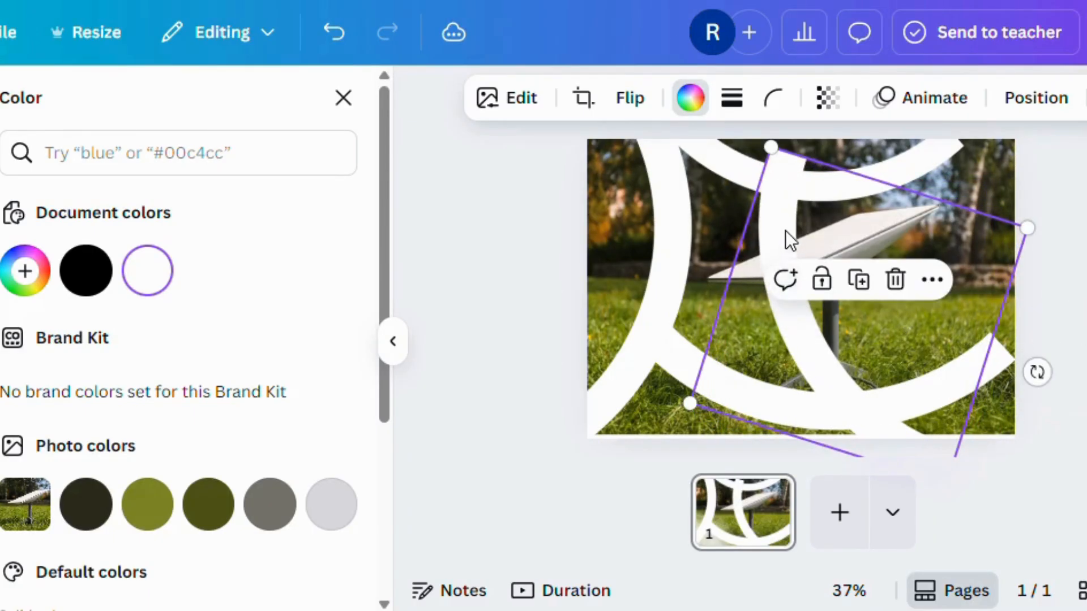
left_click_drag(791, 238, 929, 175)
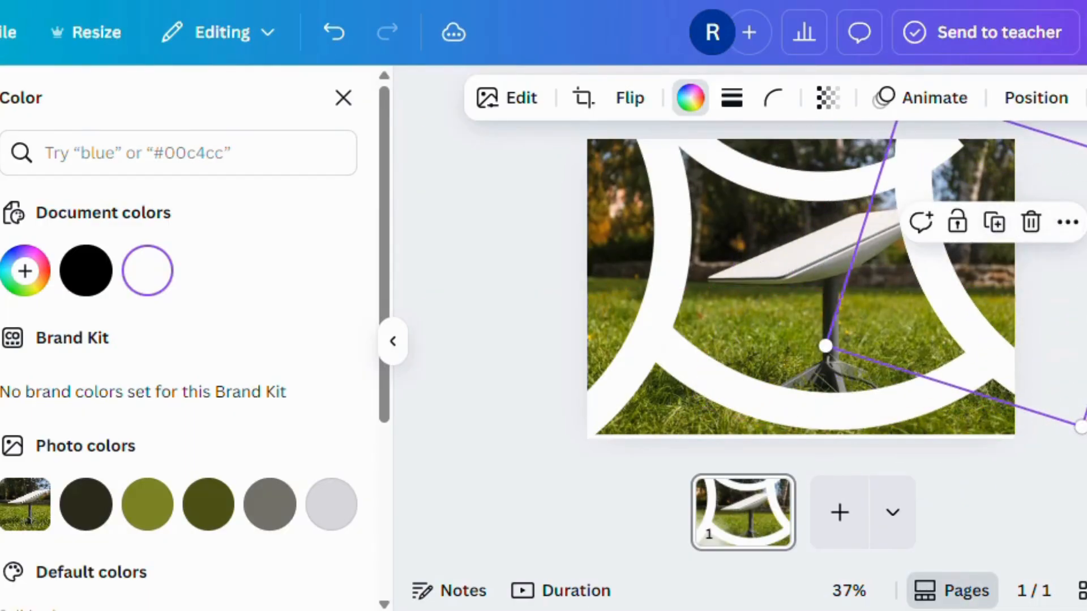
left_click_drag(1086, 309, 1086, 364)
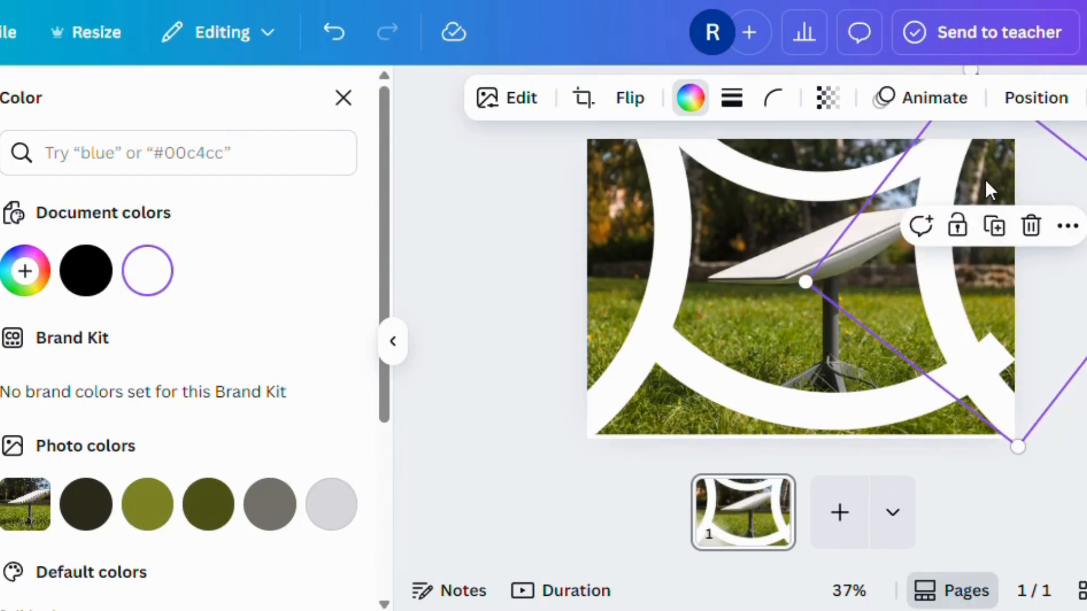
left_click_drag(988, 189, 1016, 183)
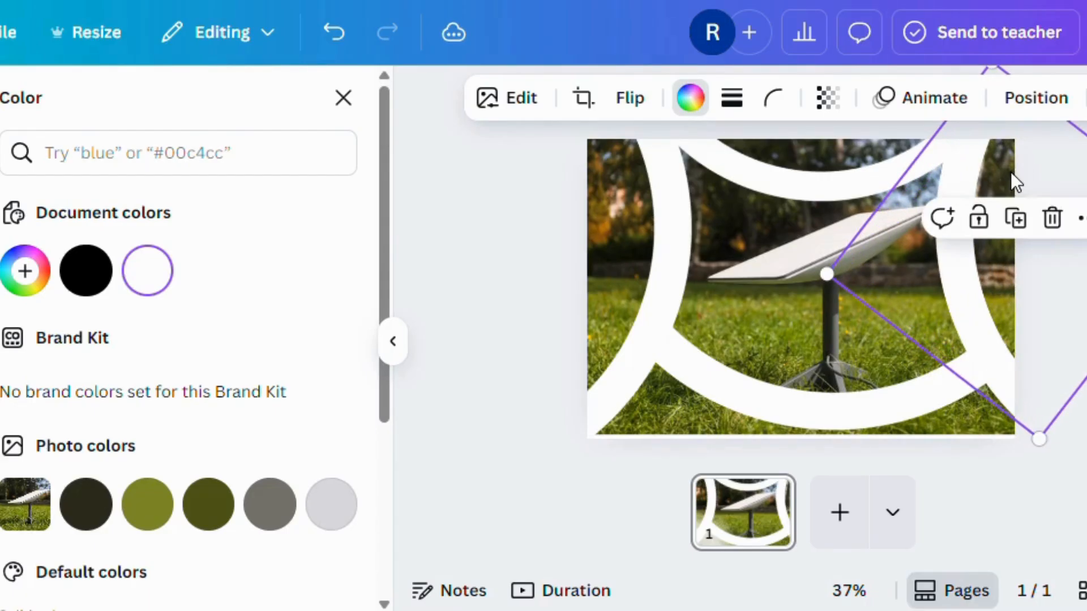
Step: Fine-tune the right arc's position so its inward bulge meets the ends of the top and bottom arcs
left_click_drag(1086, 227, 1086, 234)
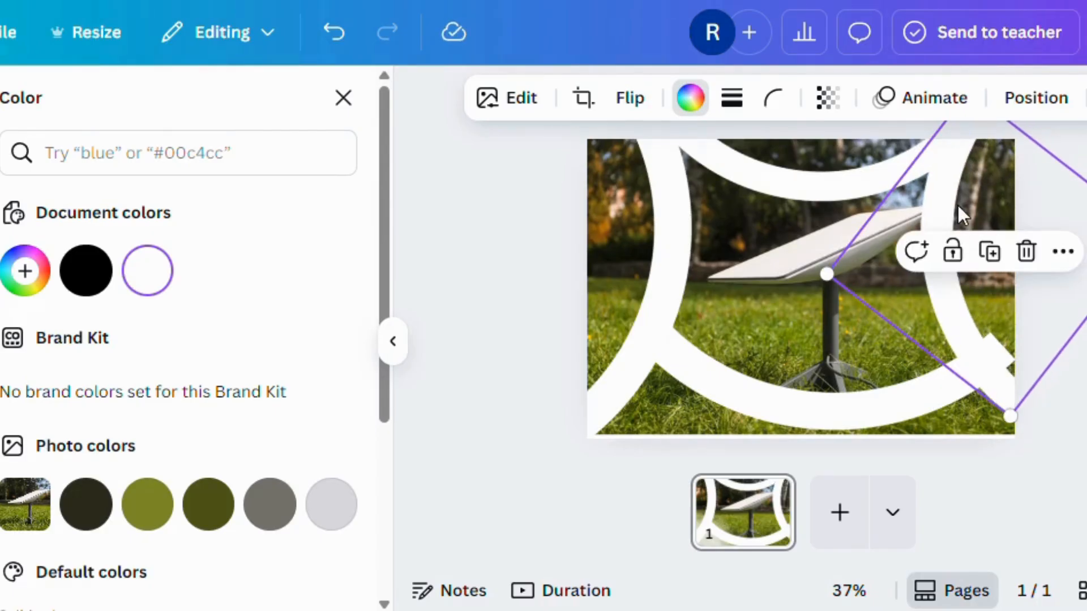
left_click_drag(960, 216, 977, 201)
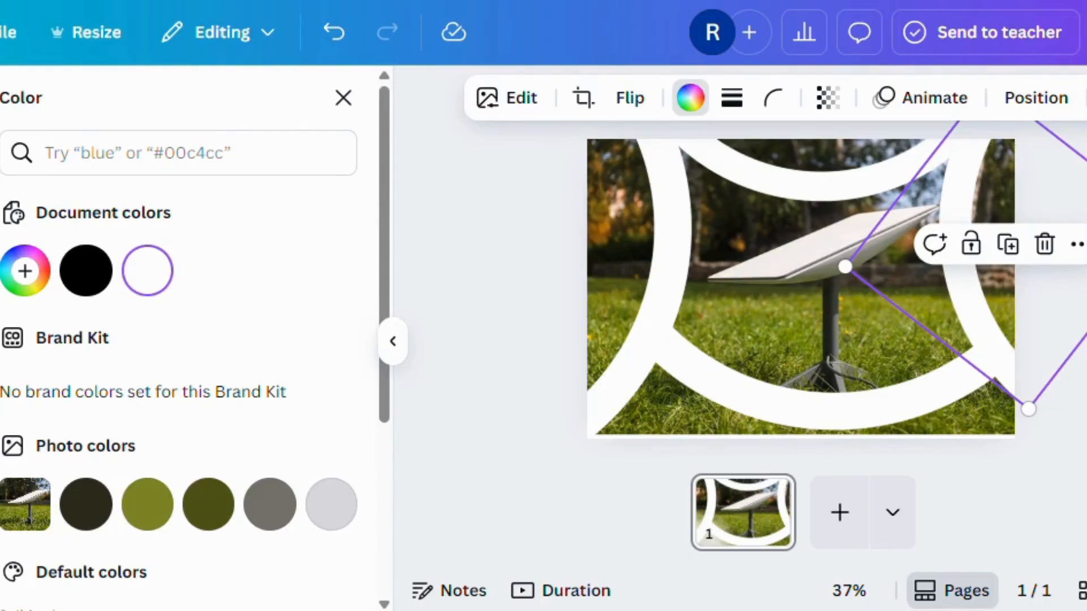
key("Escape")
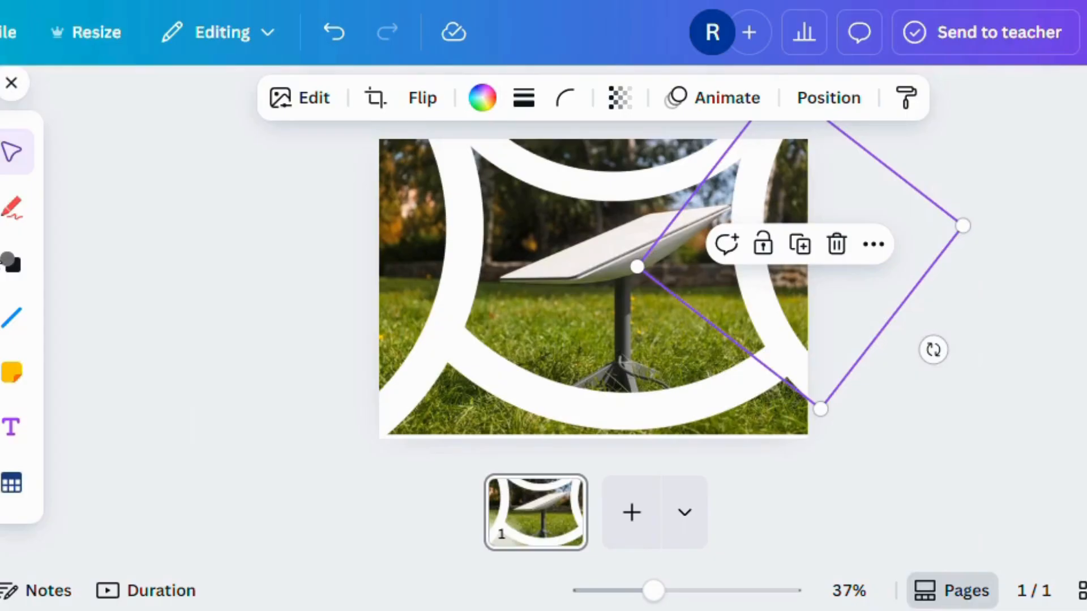
Step: Set up the highlighter for drawing in white with weight 100 and transparency 100
left_click(16, 213)
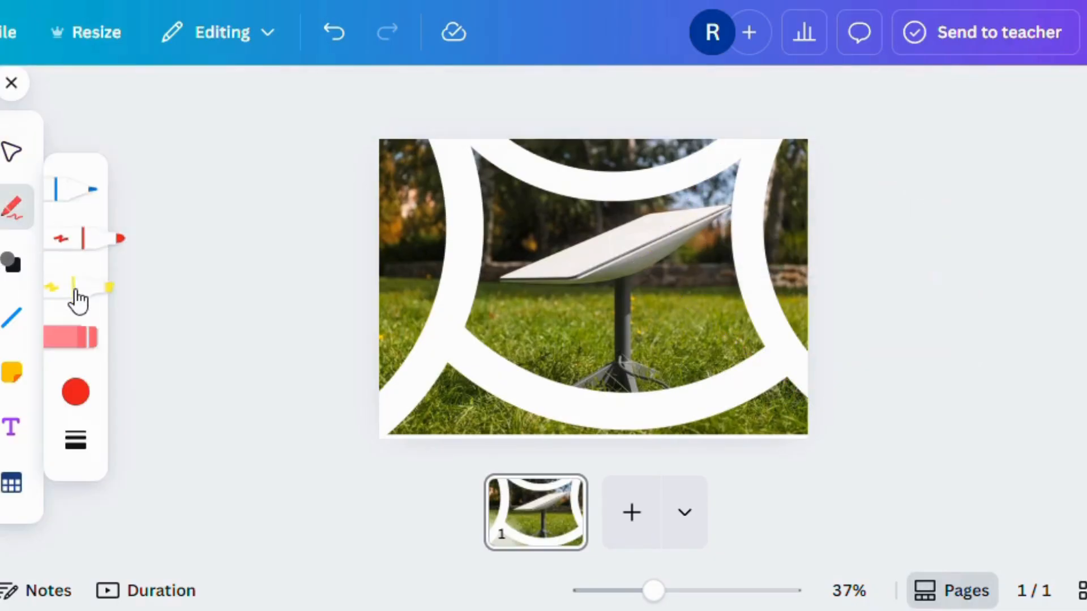
left_click(78, 300)
left_click(82, 396)
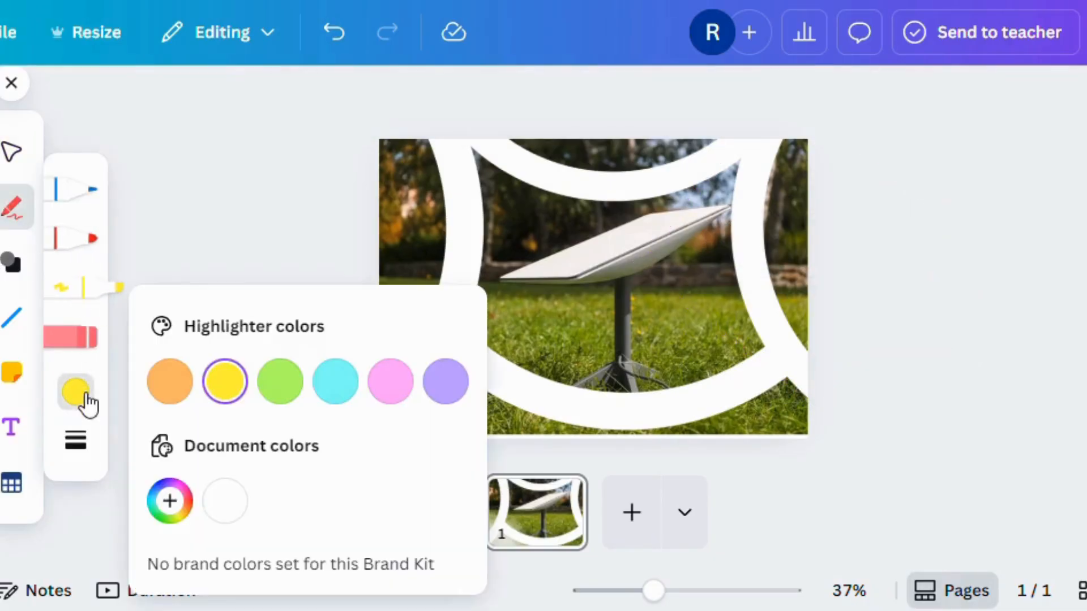
left_click(225, 502)
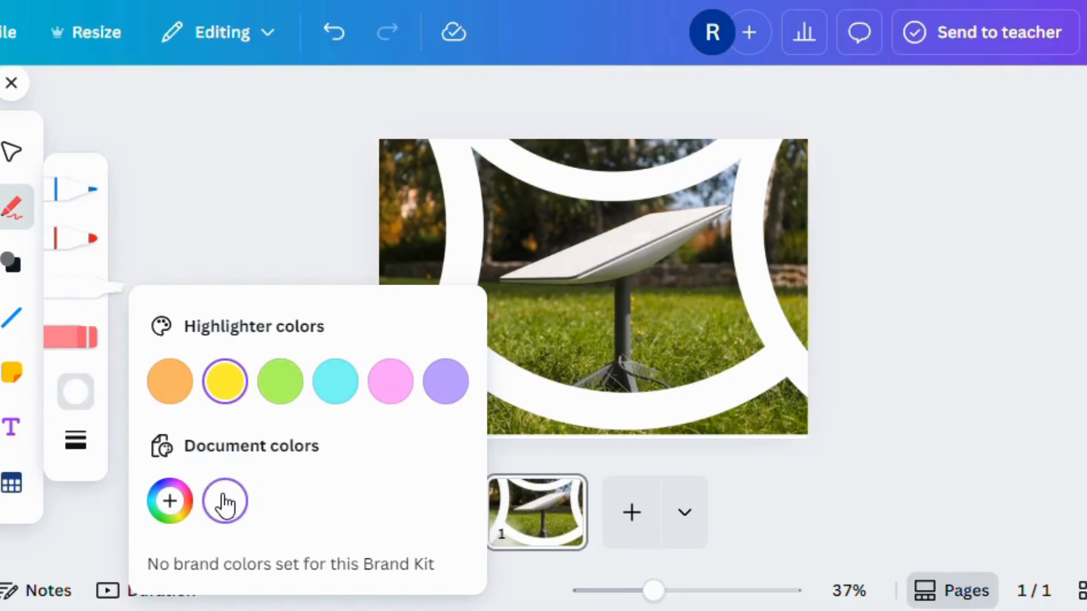
left_click(79, 444)
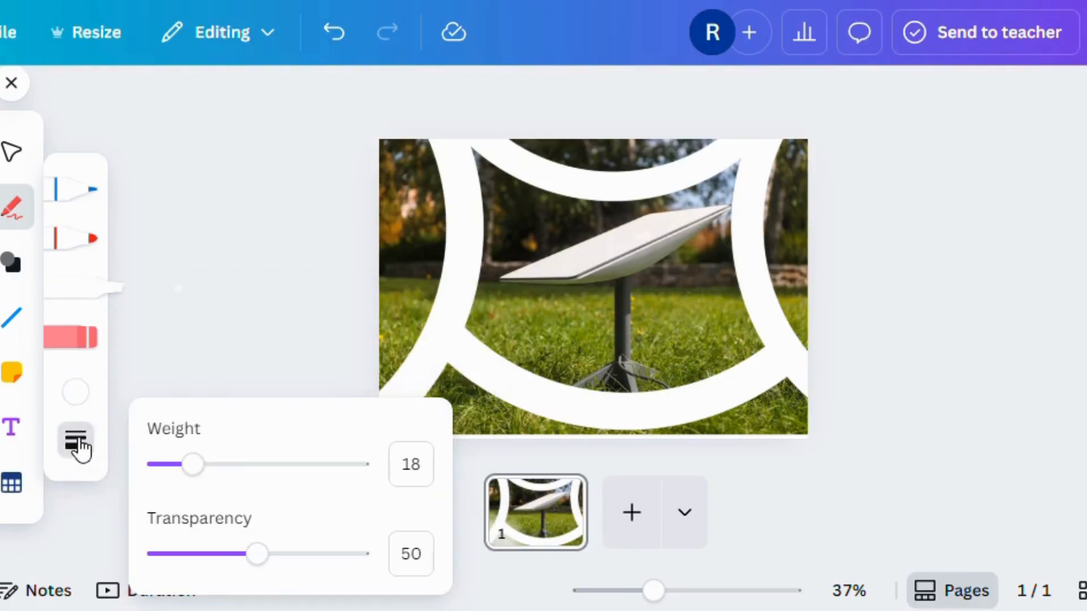
left_click_drag(196, 469, 367, 469)
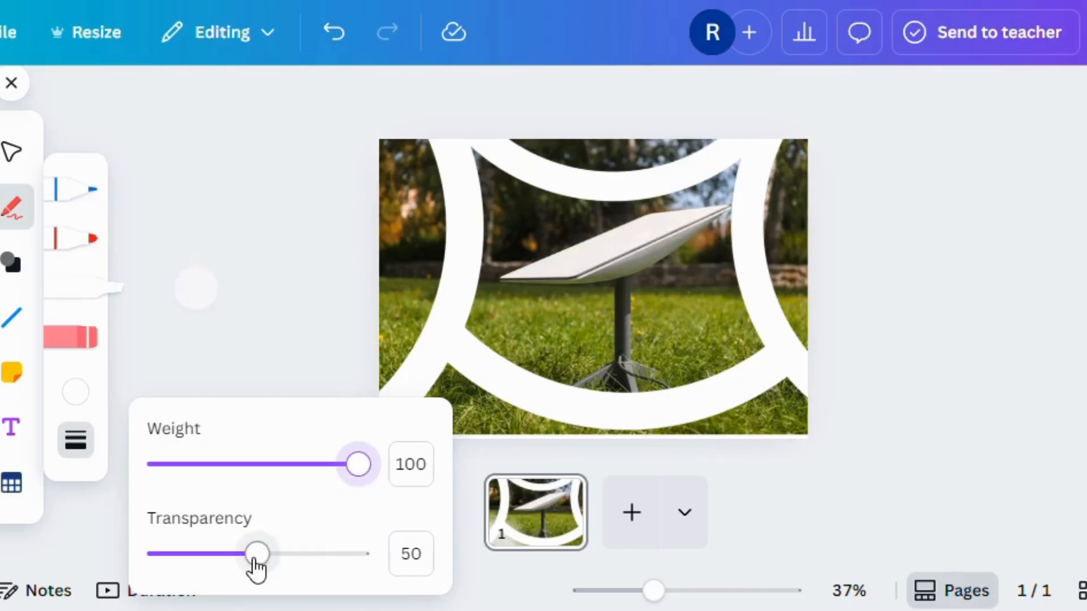
left_click_drag(266, 563, 374, 562)
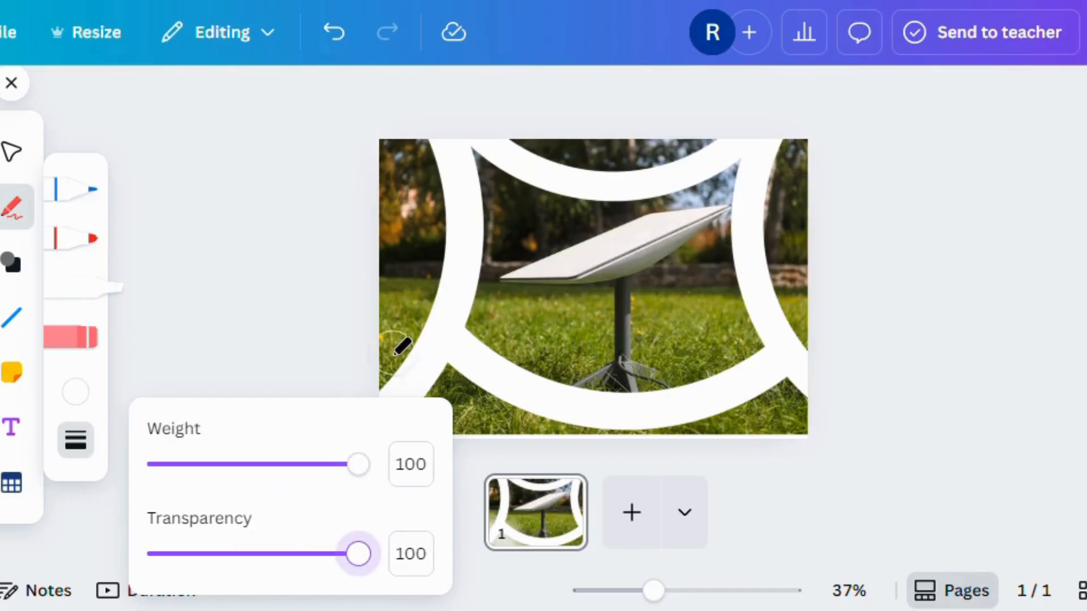
Step: Paint white over all photo areas outside the four arcs, leaving only the curved-edge centre of the picture
mouse_move(387, 377)
left_mouse_down()
mouse_move(371, 378)
mouse_move(408, 283)
mouse_move(411, 127)
mouse_move(430, 190)
mouse_move(431, 249)
mouse_move(423, 324)
mouse_move(376, 391)
mouse_move(388, 122)
mouse_move(384, 132)
left_mouse_up()
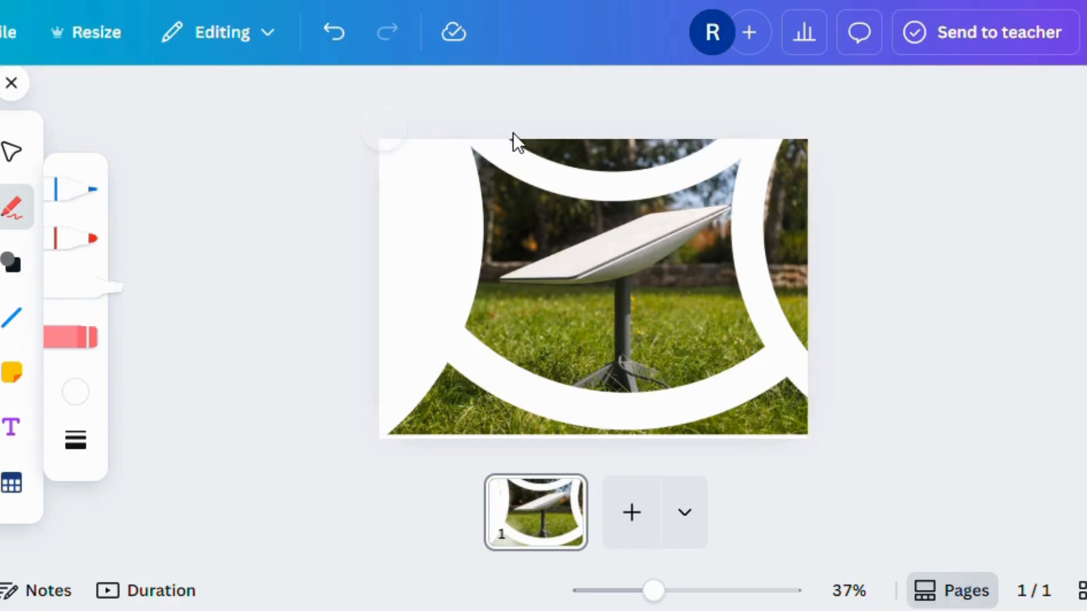
mouse_move(520, 142)
left_mouse_down()
mouse_move(545, 145)
mouse_move(548, 130)
mouse_move(498, 131)
mouse_move(606, 152)
mouse_move(705, 142)
left_mouse_up()
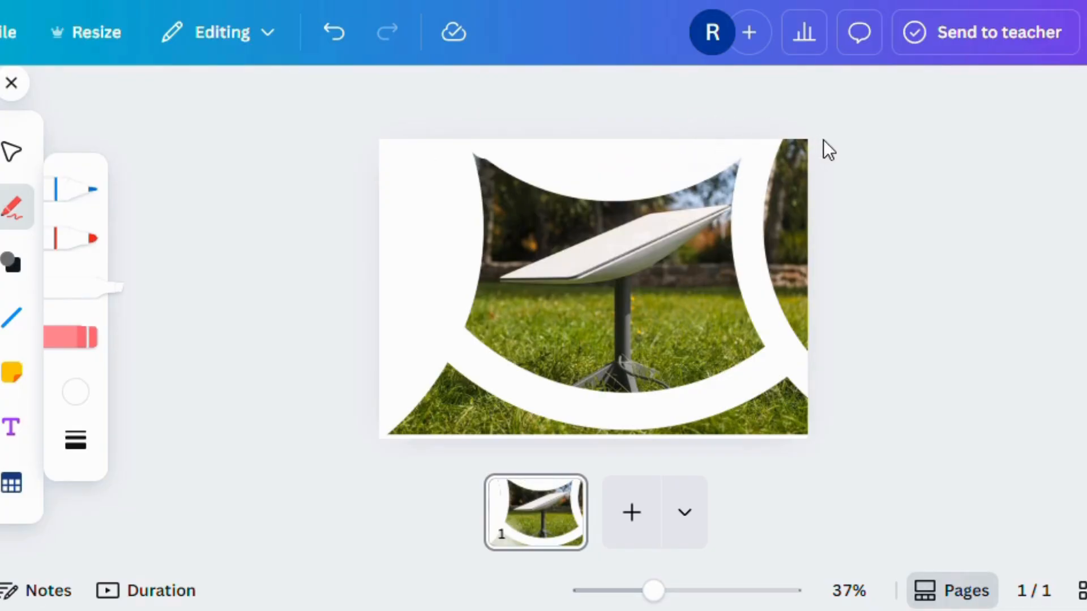
mouse_move(806, 140)
left_mouse_down()
mouse_move(795, 196)
mouse_move(807, 129)
mouse_move(782, 225)
mouse_move(789, 304)
mouse_move(811, 358)
mouse_move(806, 183)
left_mouse_up()
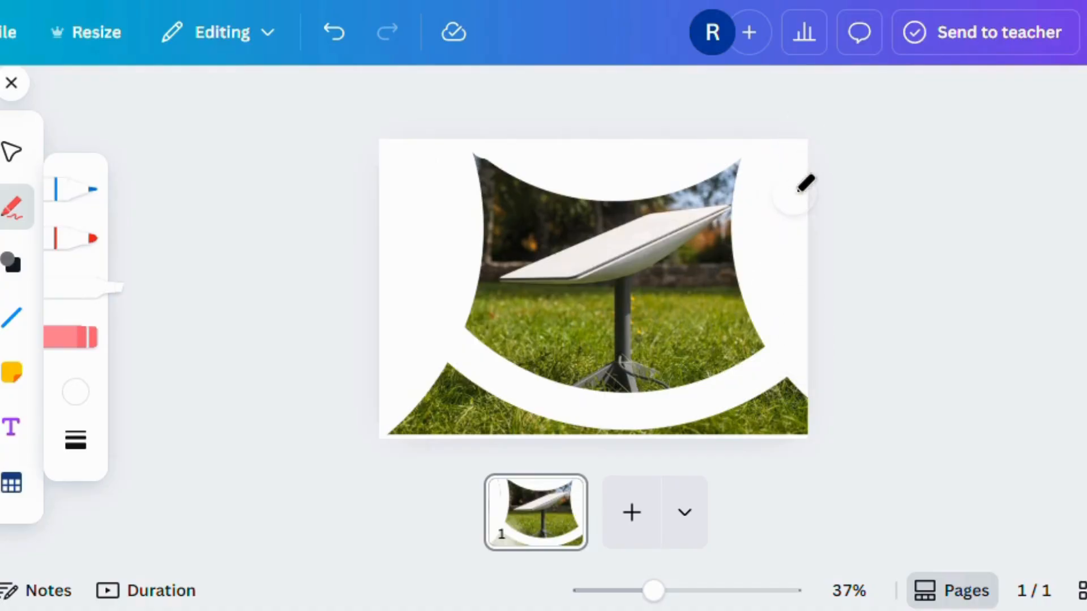
mouse_move(787, 388)
left_mouse_down()
mouse_move(811, 438)
mouse_move(783, 374)
mouse_move(707, 437)
mouse_move(788, 424)
mouse_move(681, 434)
mouse_move(551, 426)
mouse_move(485, 402)
mouse_move(437, 355)
mouse_move(420, 431)
mouse_move(390, 438)
mouse_move(433, 421)
mouse_move(563, 429)
left_mouse_up()
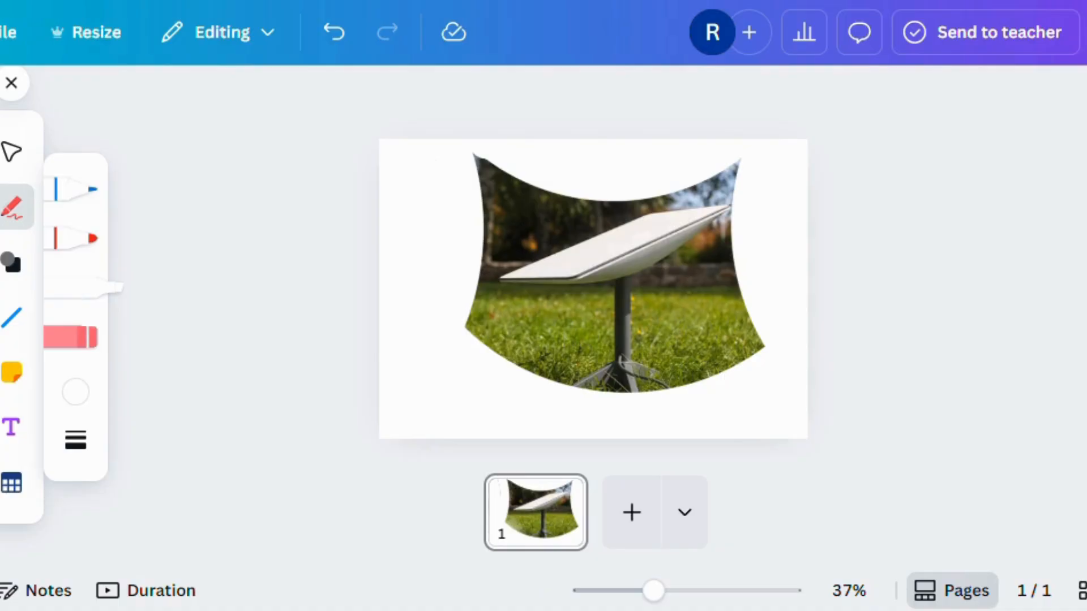
Step: Download the design as a PNG at 1,000 × 700 px and dismiss the sharing options
left_click(1086, 33)
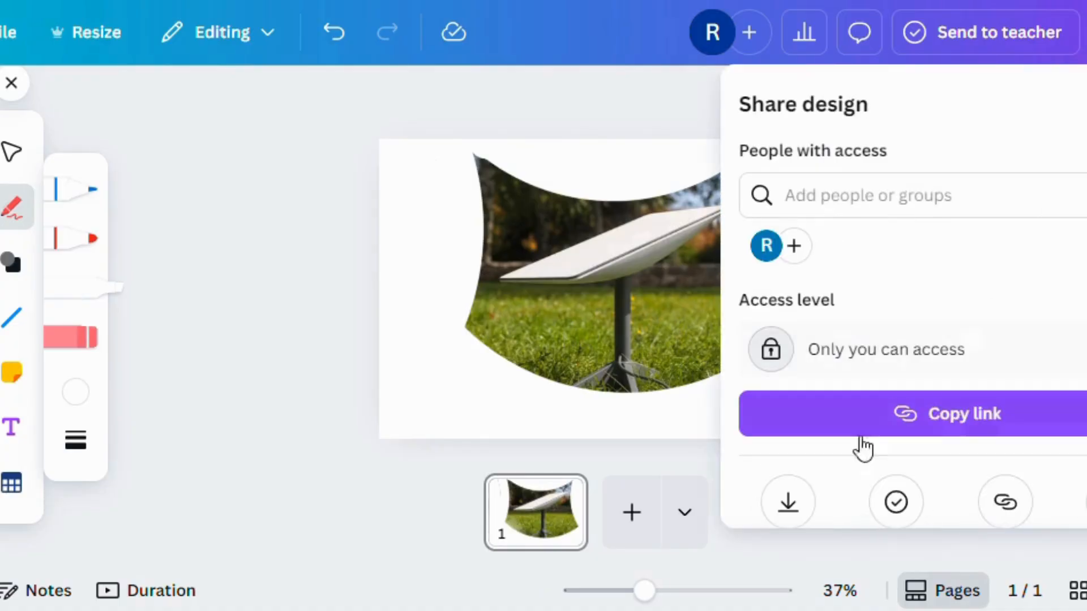
left_click(788, 502)
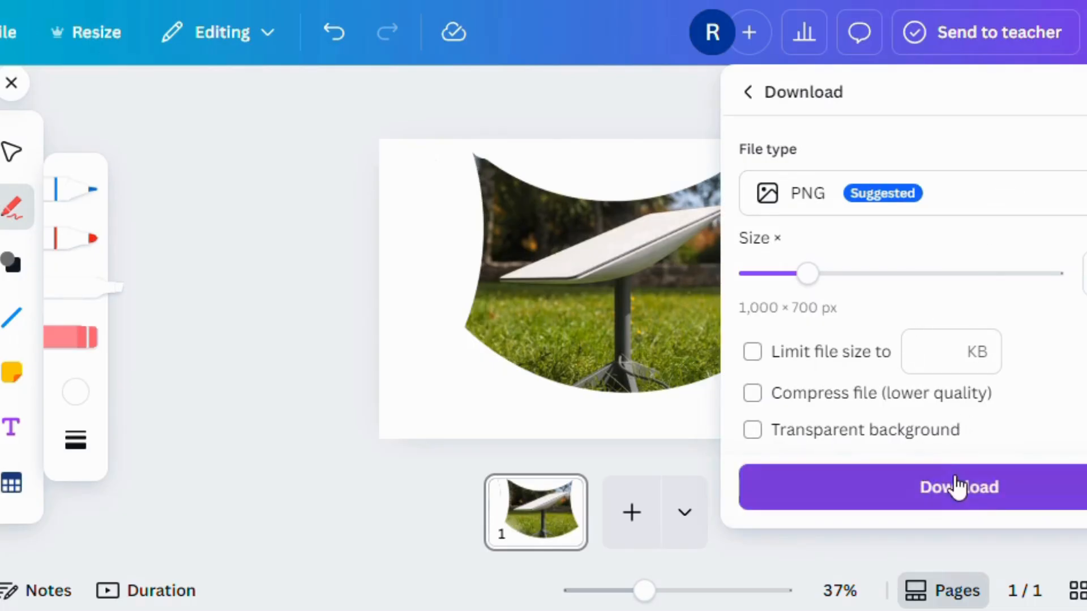
left_click(956, 487)
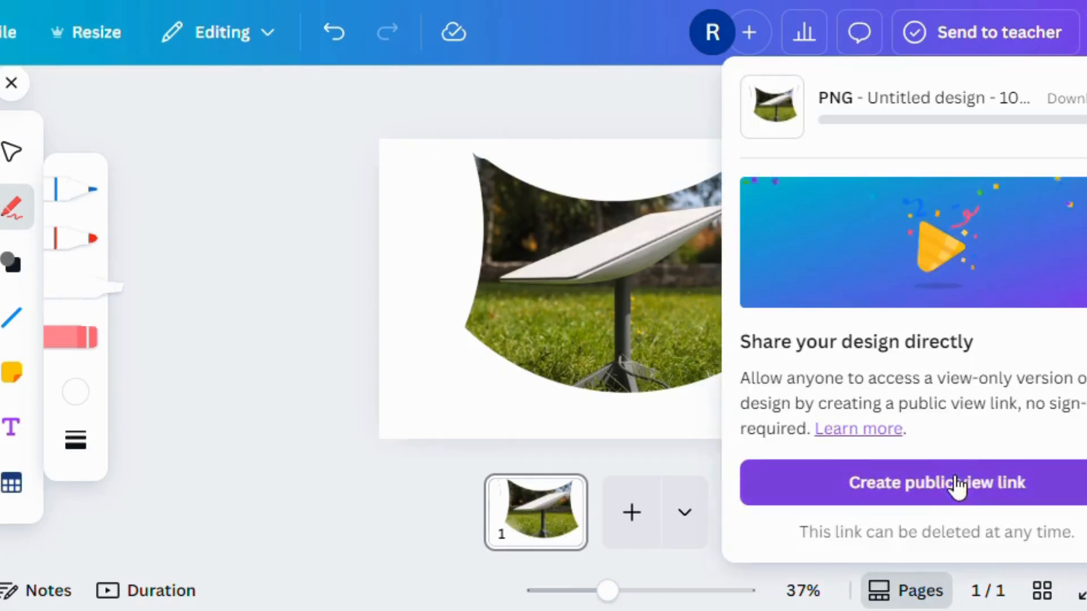
left_click(625, 510)
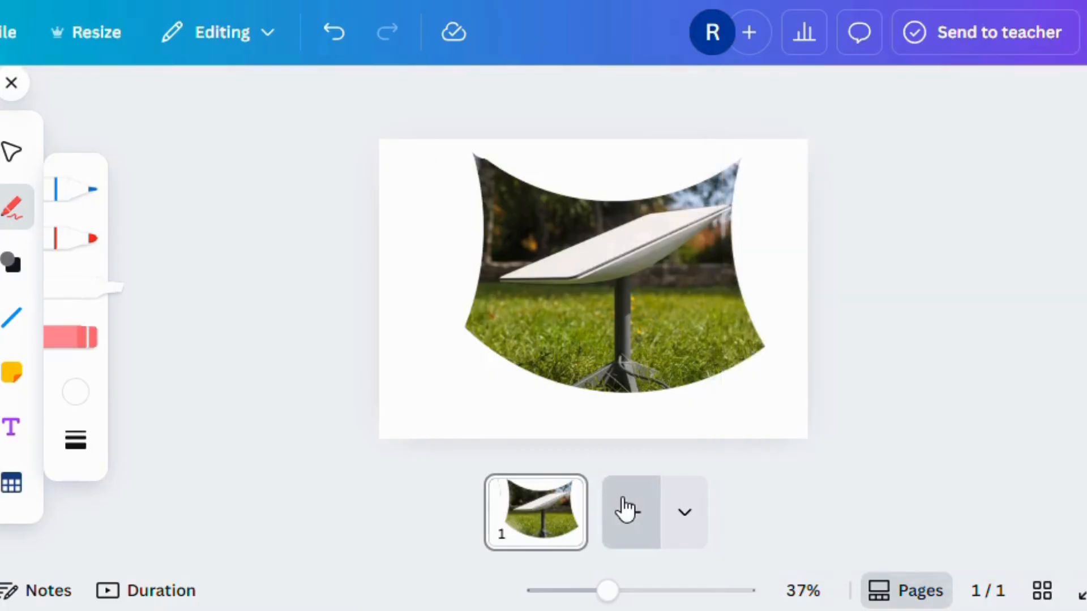
Step: Add a second page, leave drawing mode and give the page the light grey photo colour as background
left_click(626, 509)
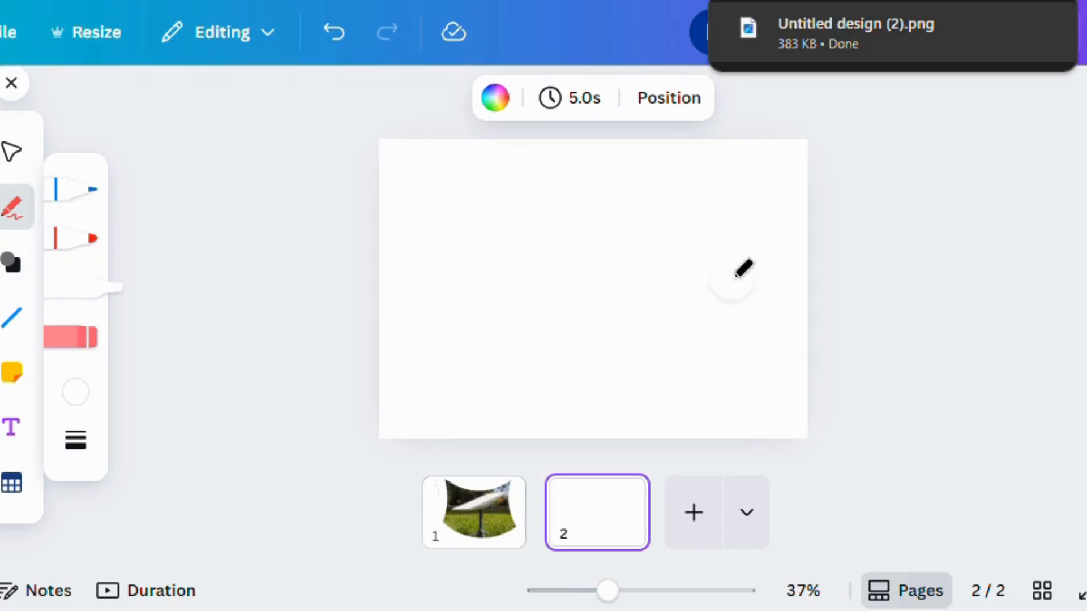
left_click(12, 83)
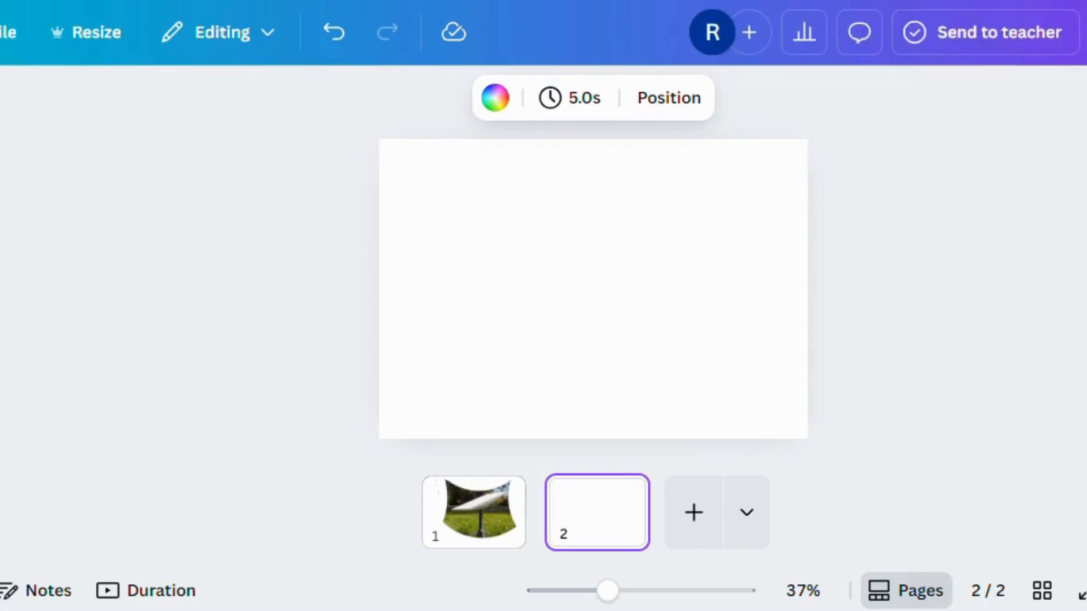
left_click(541, 175)
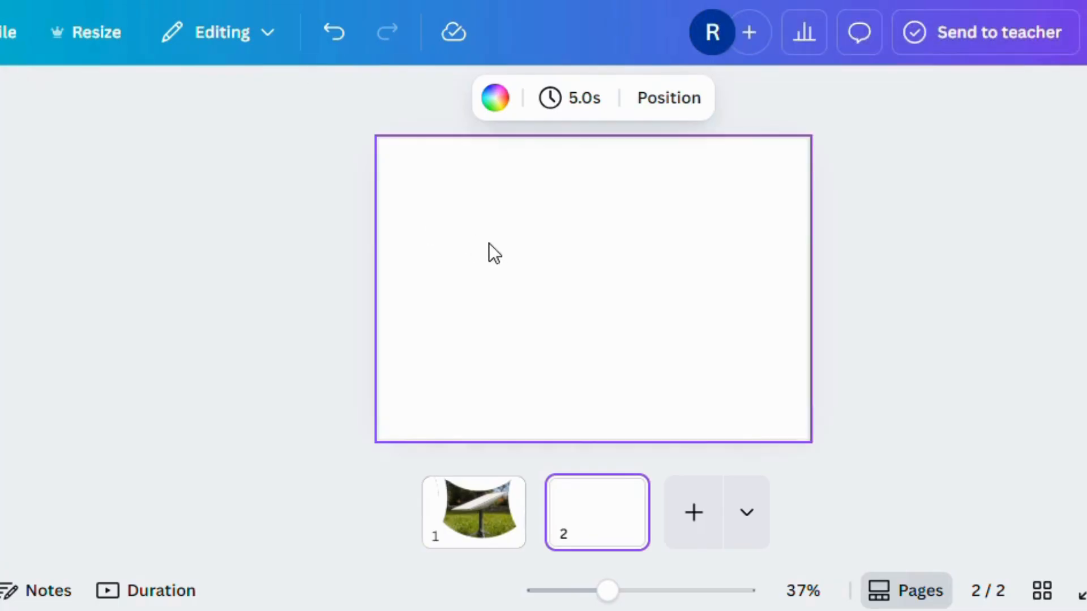
left_click(496, 99)
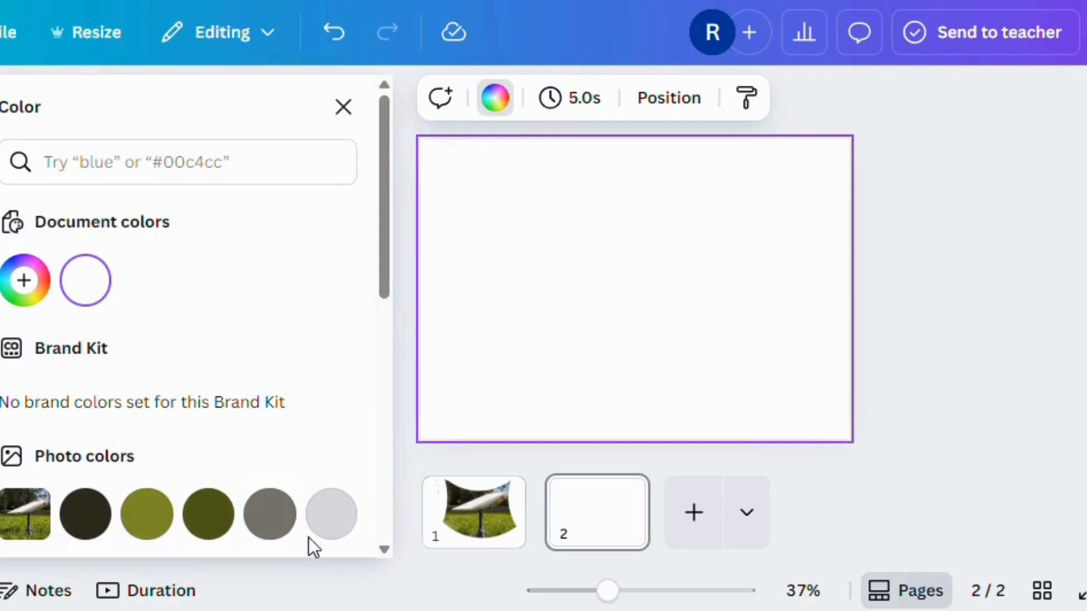
left_click(332, 515)
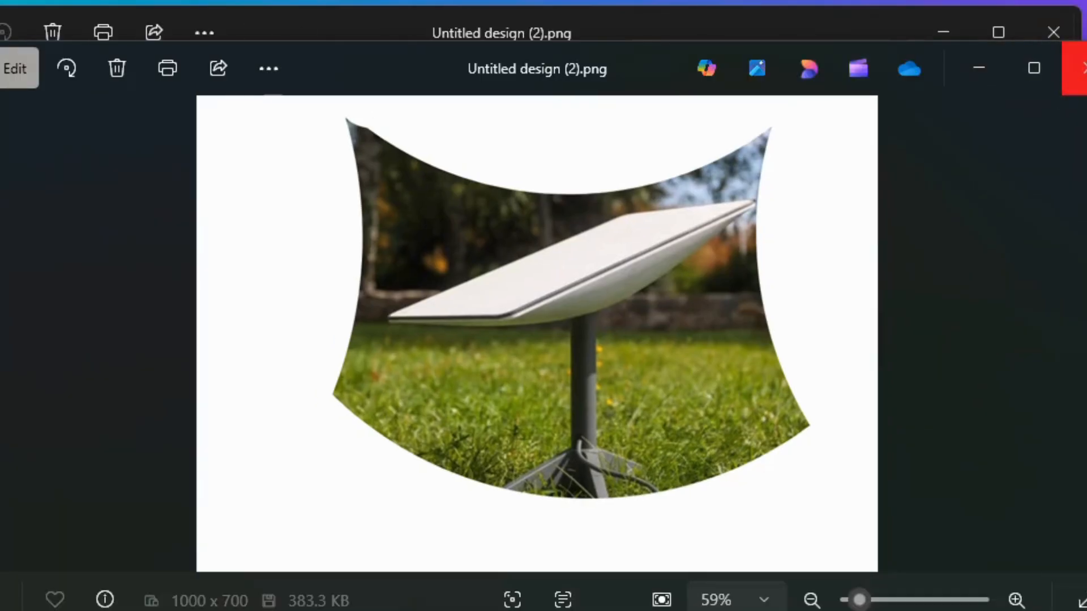
Step: Close the image previews and insert the downloaded "Untitled design (2).png" onto page 2
left_click(1074, 68)
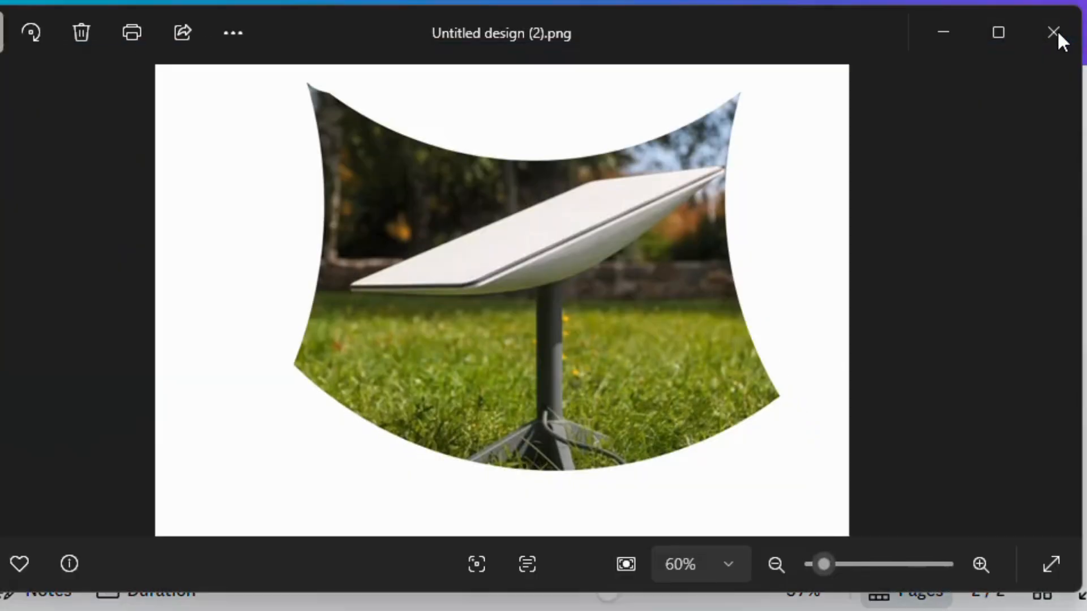
left_click(1054, 32)
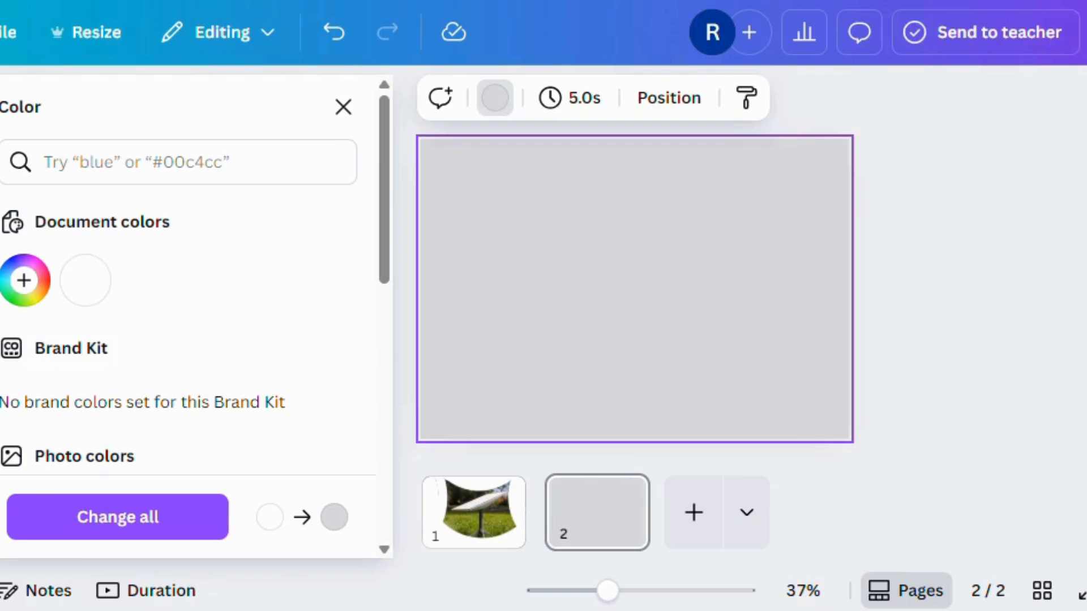
left_click(1079, 10)
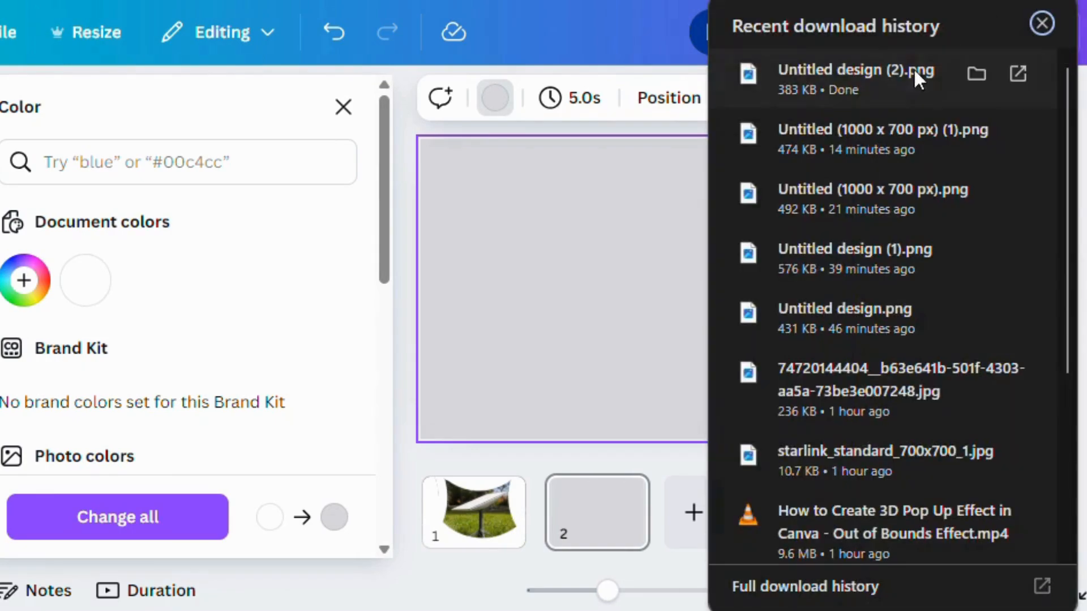
left_click_drag(910, 85, 684, 238)
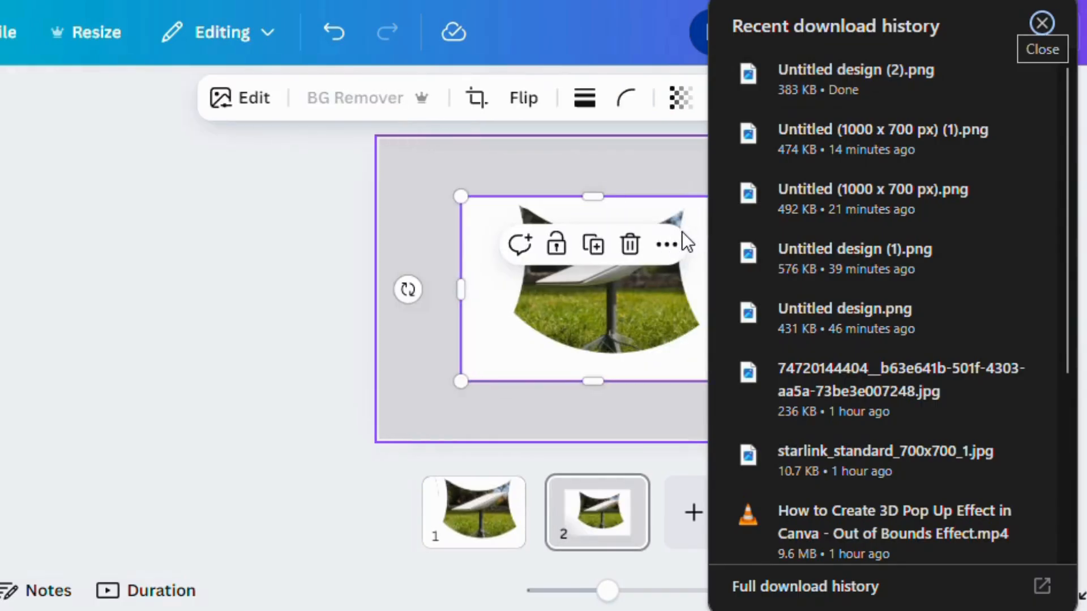
left_click(253, 207)
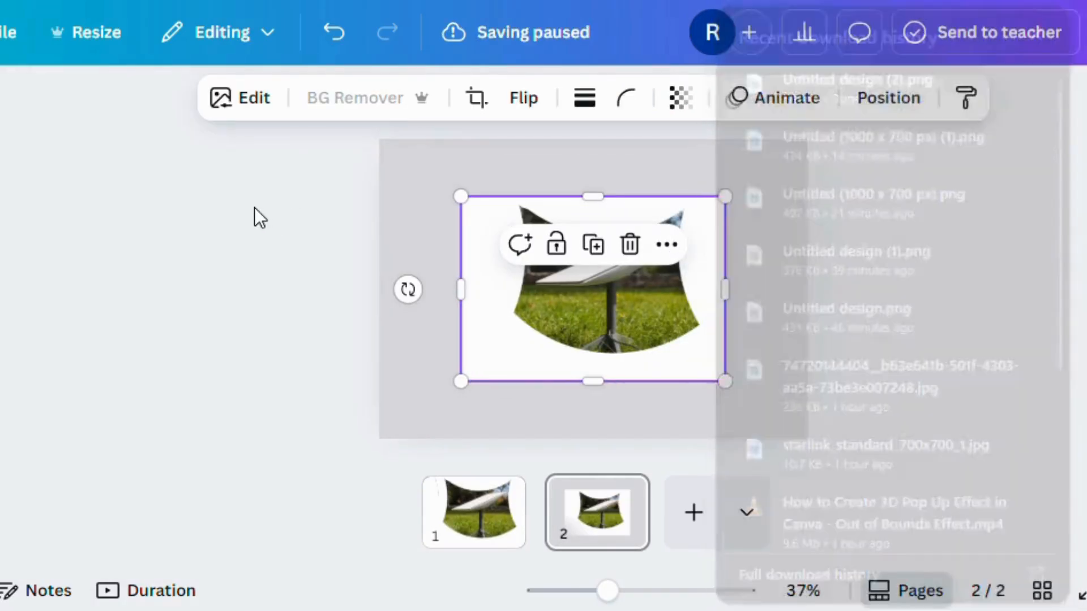
Step: Align the inserted image with the page's upper-left corner and enlarge it to fill page 2
left_click(545, 261)
left_click_drag(545, 263, 465, 214)
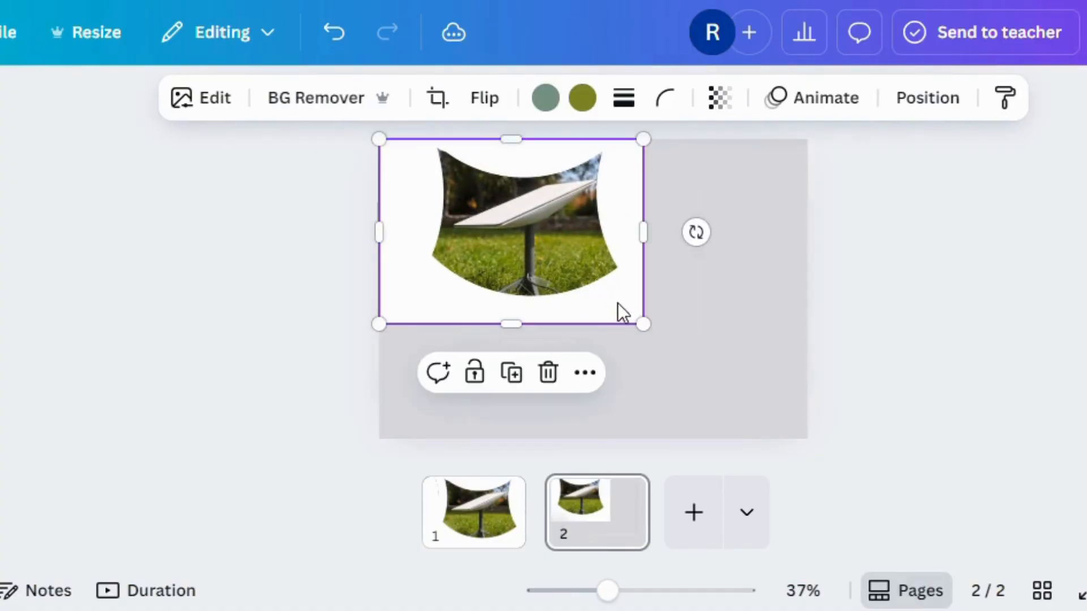
left_click_drag(642, 321, 830, 407)
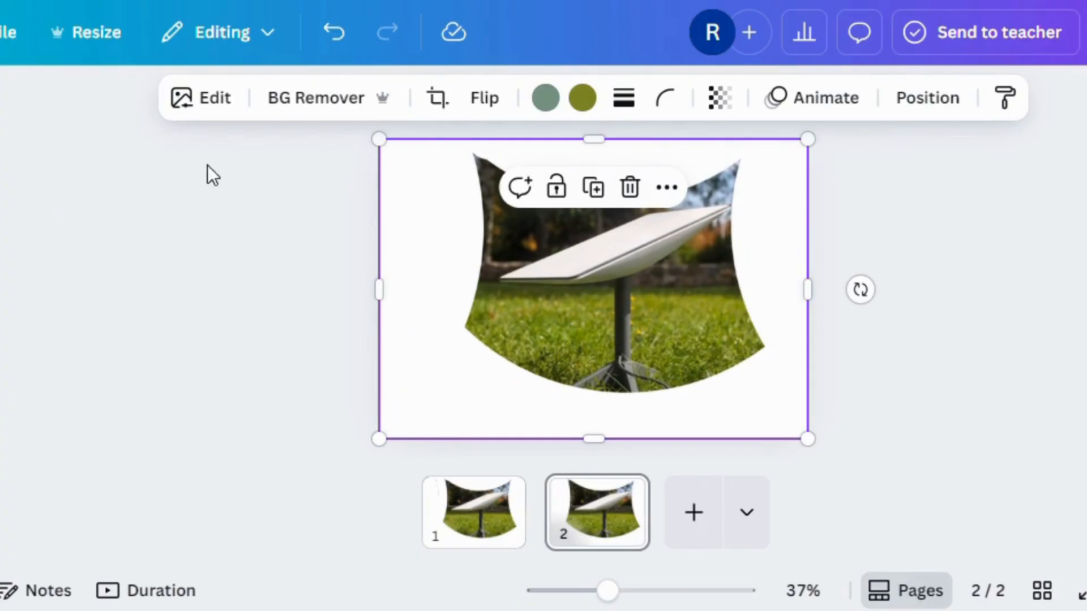
Step: Separate the shaped photo from the page 2 image using Magic Grab's brush at size 40, and delete the leftover white surround
left_click(214, 102)
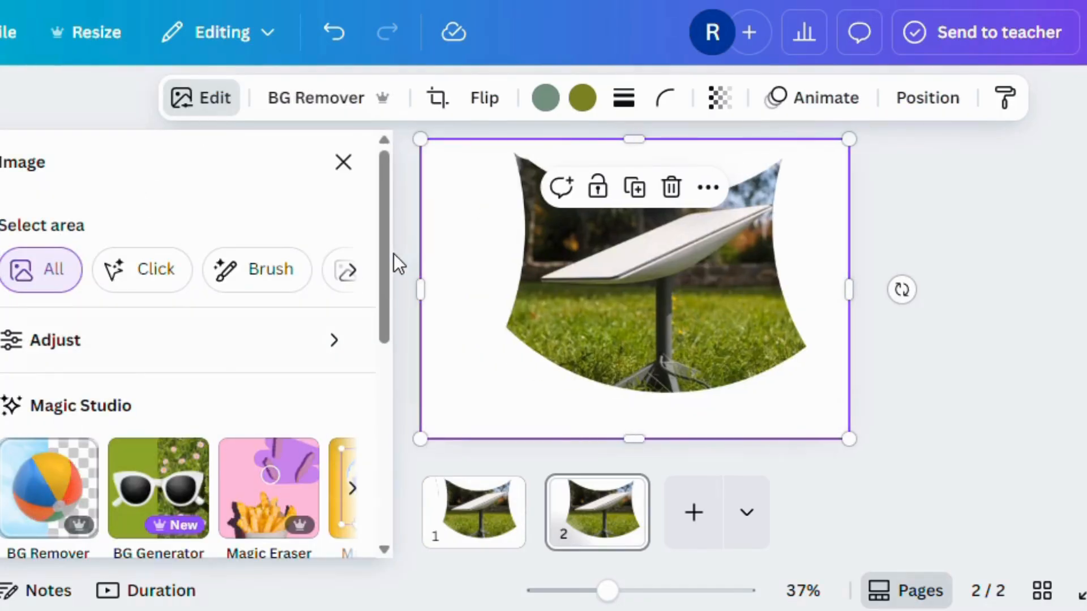
left_click_drag(385, 252, 382, 318)
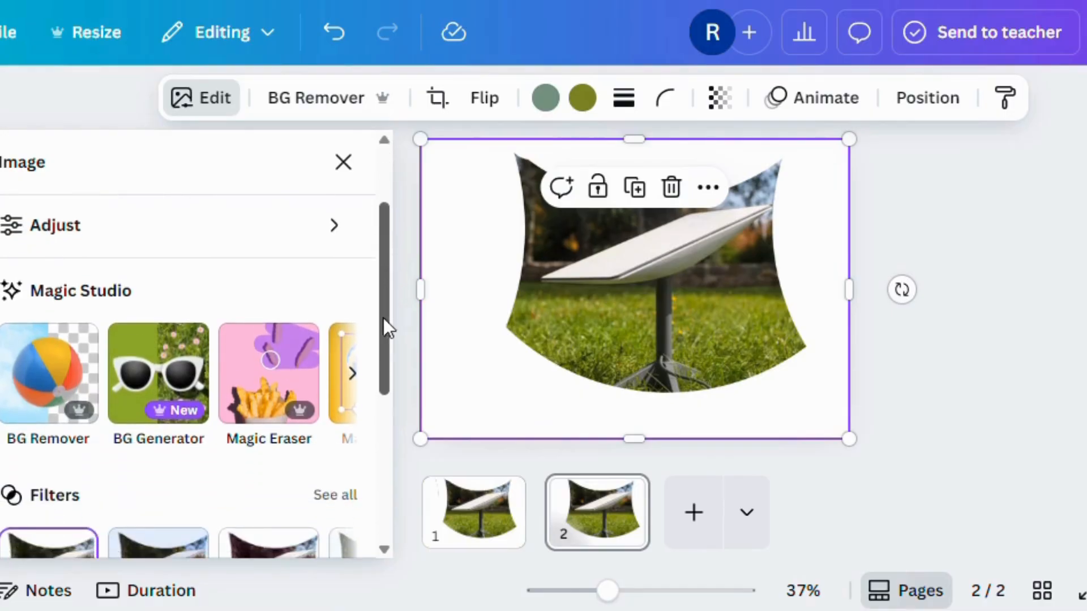
left_click(356, 380)
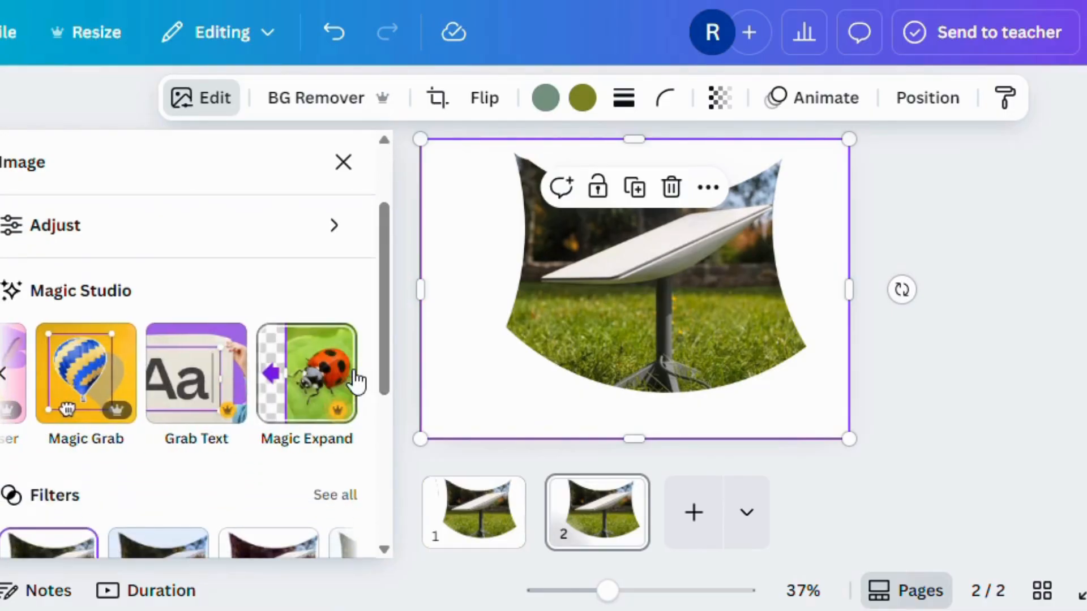
left_click(82, 389)
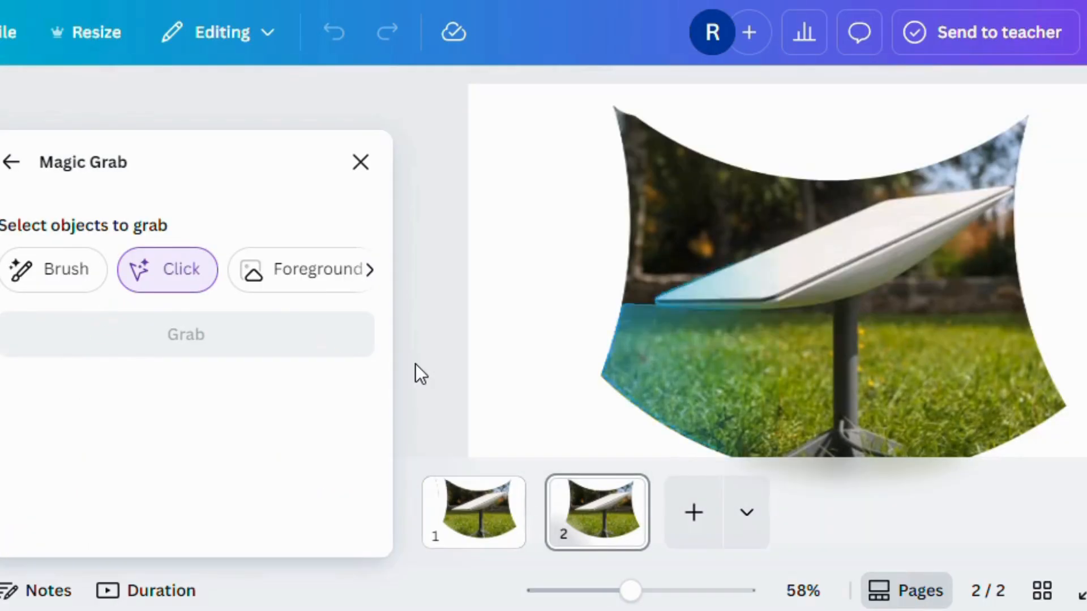
left_click(92, 279)
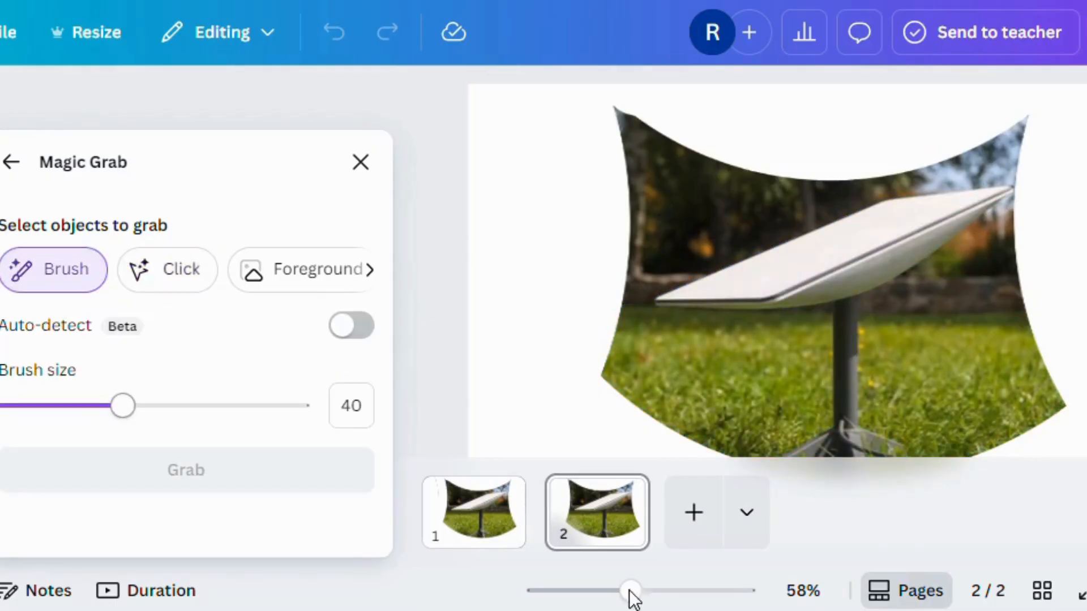
left_click(604, 593)
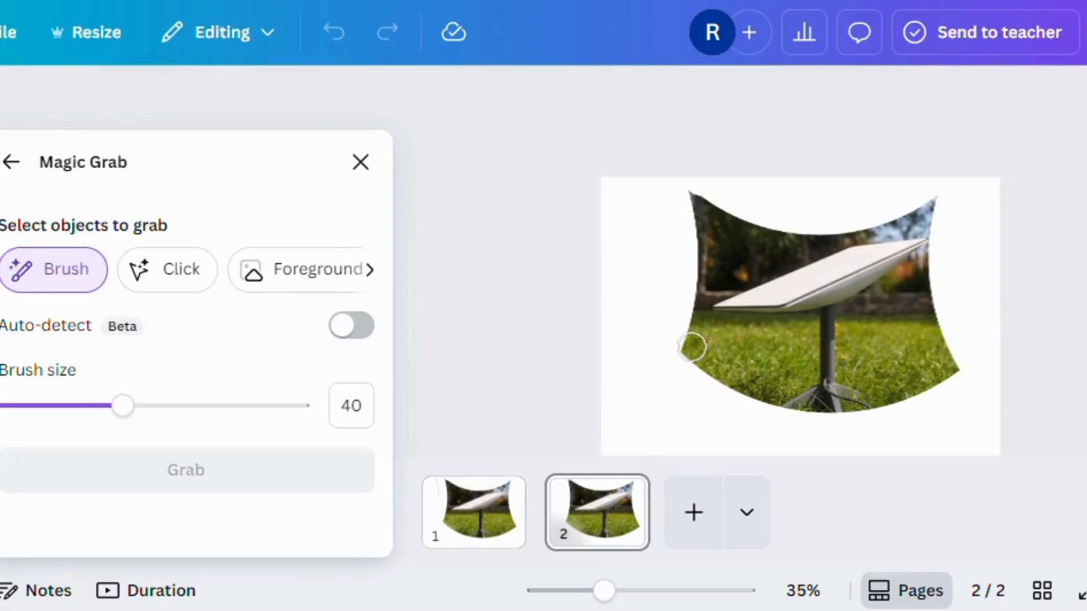
mouse_move(693, 347)
left_mouse_down()
mouse_move(796, 400)
mouse_move(886, 396)
mouse_move(943, 374)
mouse_move(915, 261)
mouse_move(931, 209)
mouse_move(895, 230)
mouse_move(786, 241)
mouse_move(750, 236)
mouse_move(701, 206)
mouse_move(690, 339)
mouse_move(721, 260)
mouse_move(738, 283)
mouse_move(721, 350)
mouse_move(722, 308)
mouse_move(774, 257)
mouse_move(909, 235)
mouse_move(914, 362)
mouse_move(893, 249)
mouse_move(895, 373)
mouse_move(874, 260)
mouse_move(876, 384)
mouse_move(849, 257)
mouse_move(847, 388)
mouse_move(830, 274)
mouse_move(826, 380)
mouse_move(810, 266)
mouse_move(810, 400)
mouse_move(791, 262)
mouse_move(789, 379)
mouse_move(772, 273)
mouse_move(764, 371)
mouse_move(756, 286)
mouse_move(751, 366)
mouse_move(743, 361)
left_mouse_up()
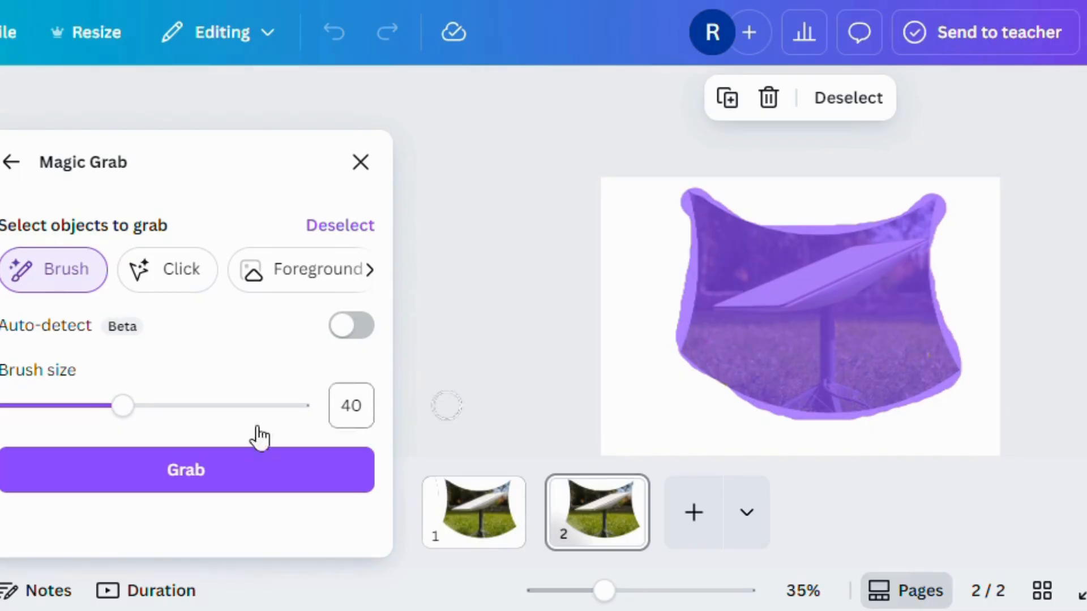
left_click(168, 481)
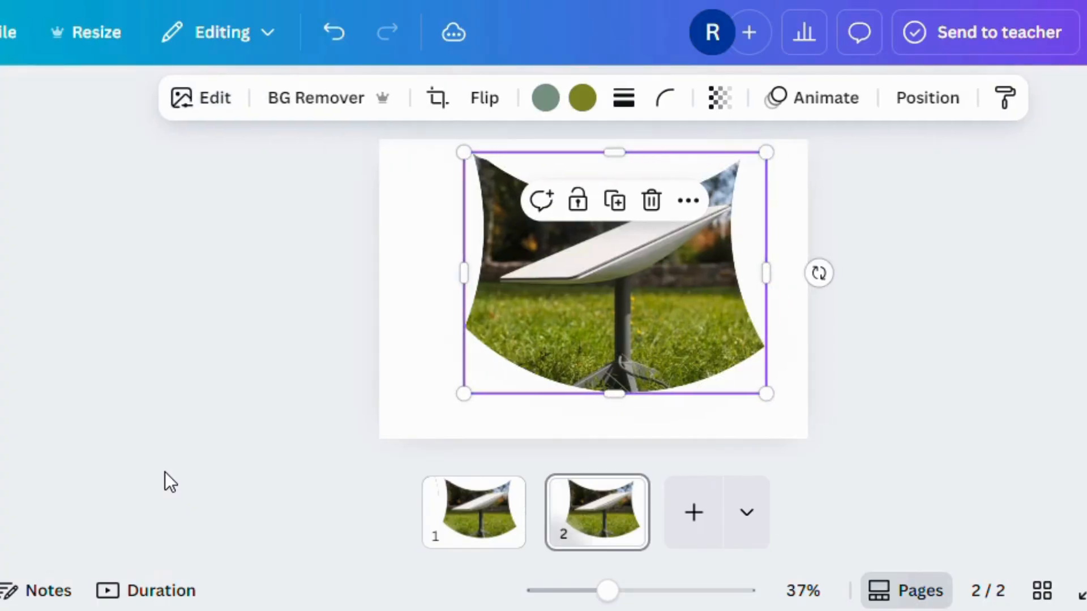
left_click(422, 250)
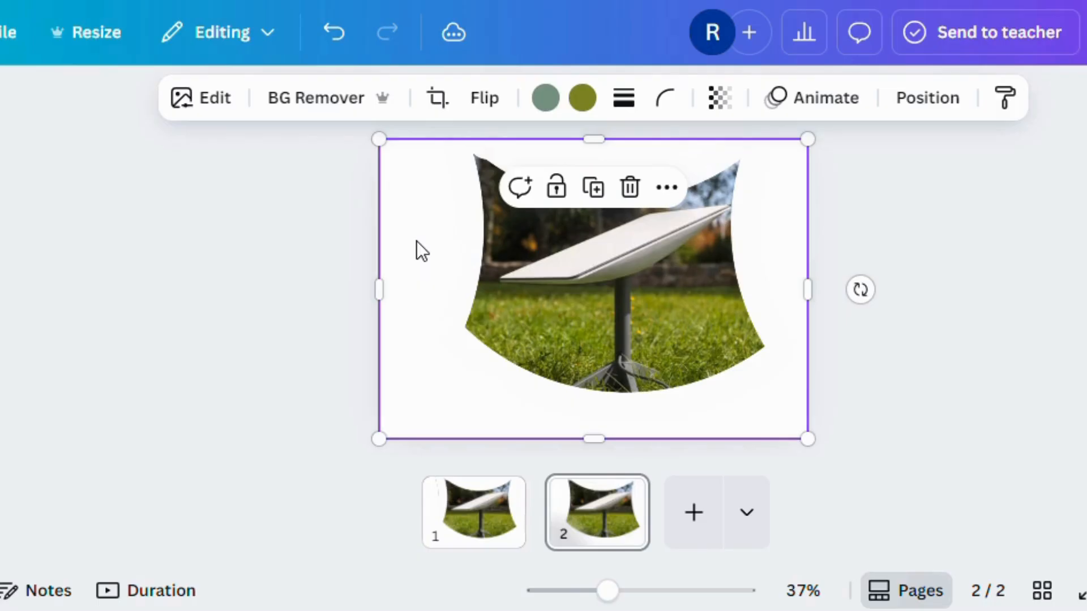
key("Delete")
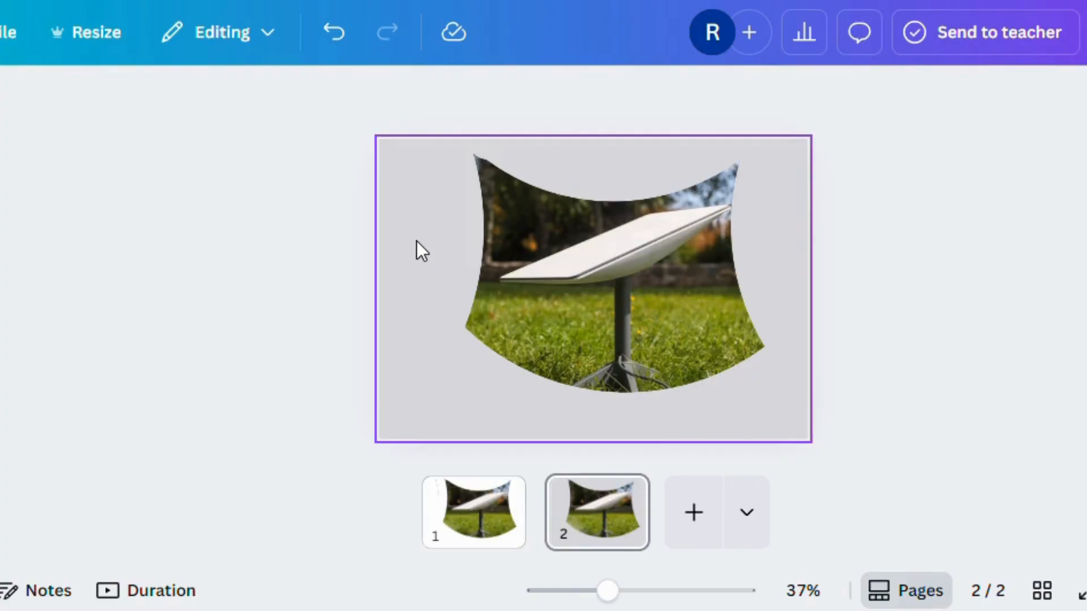
Step: Apply the Outline shadow effect to the grabbed satellite dish picture on page 2
left_click(527, 245)
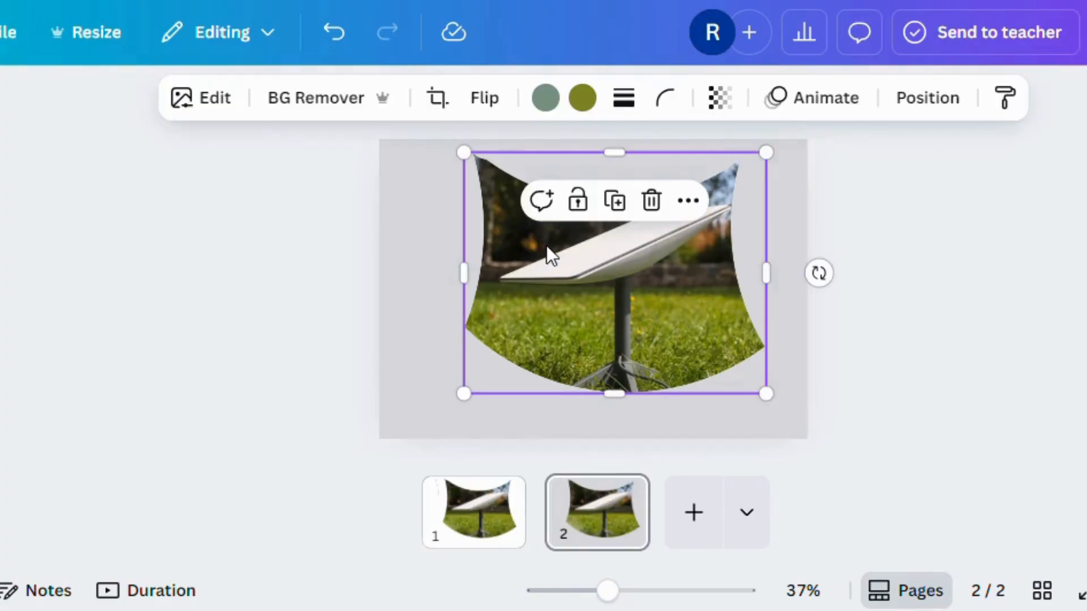
left_click(230, 102)
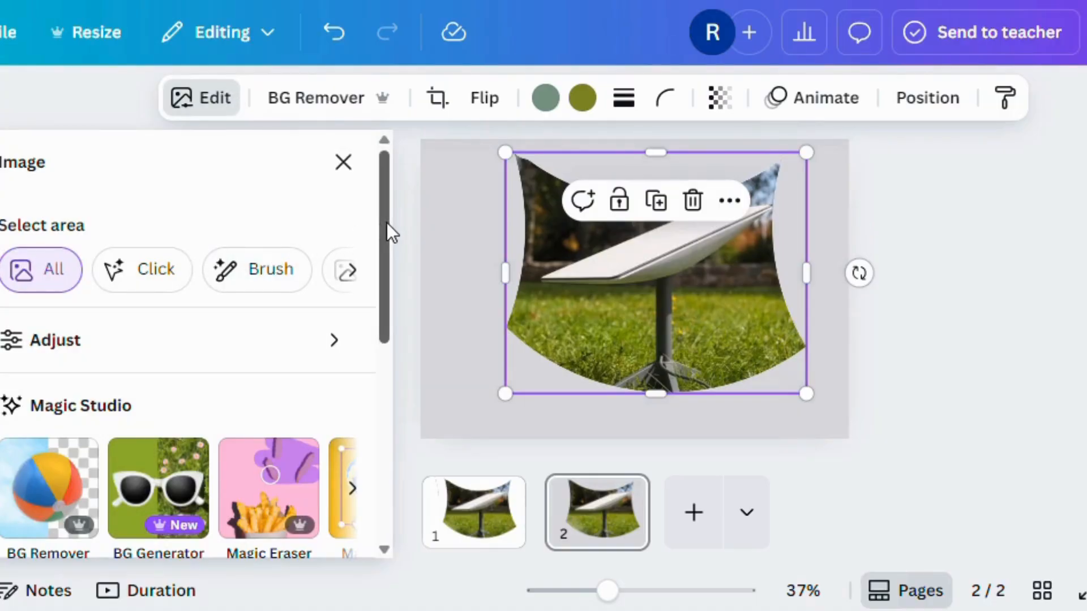
left_click_drag(386, 222, 392, 415)
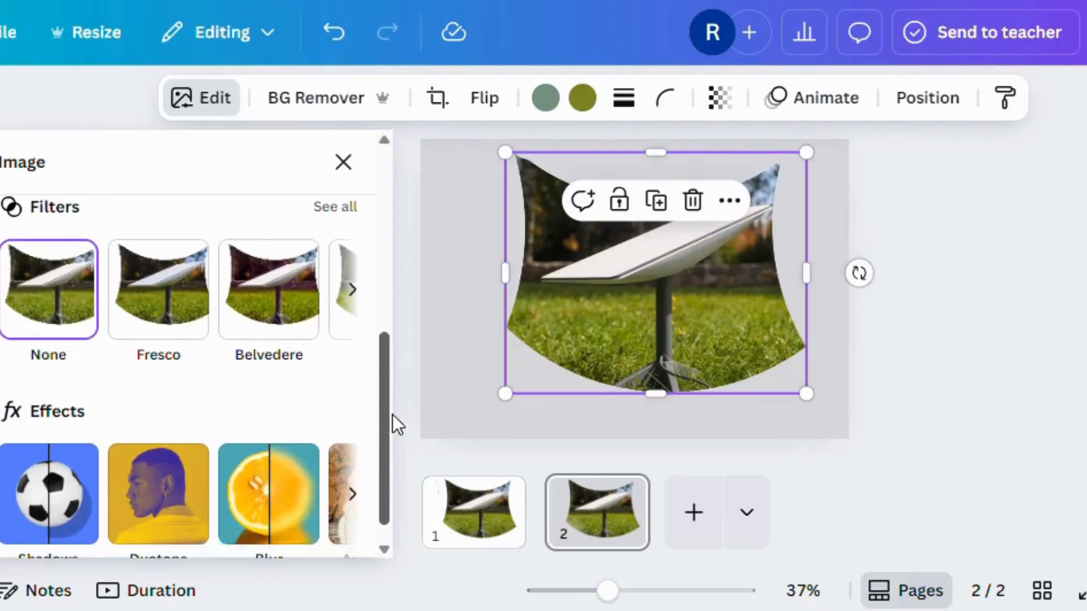
left_click(21, 462)
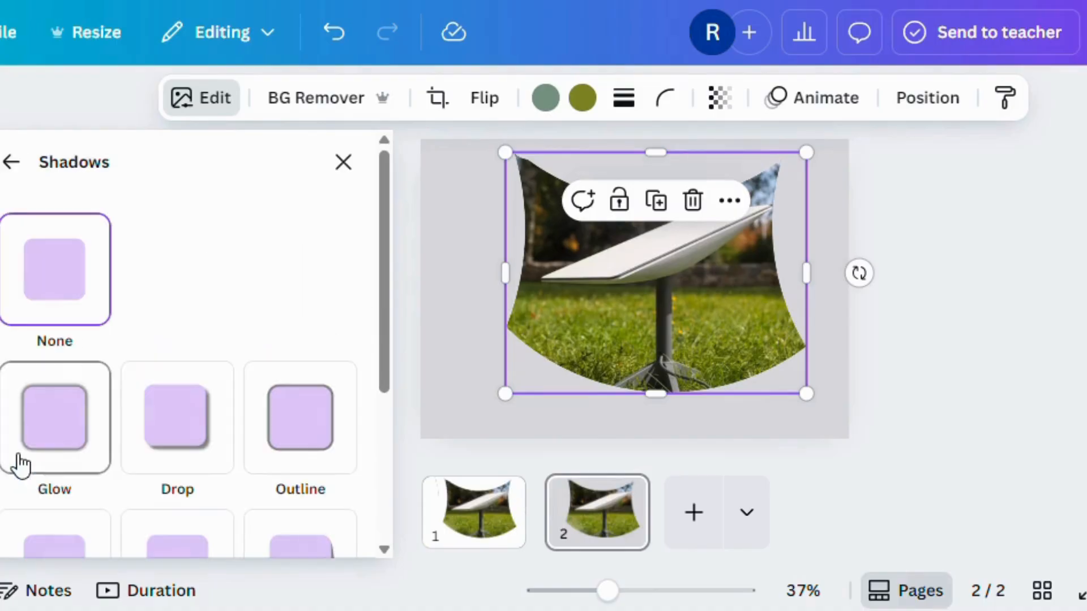
left_click(303, 430)
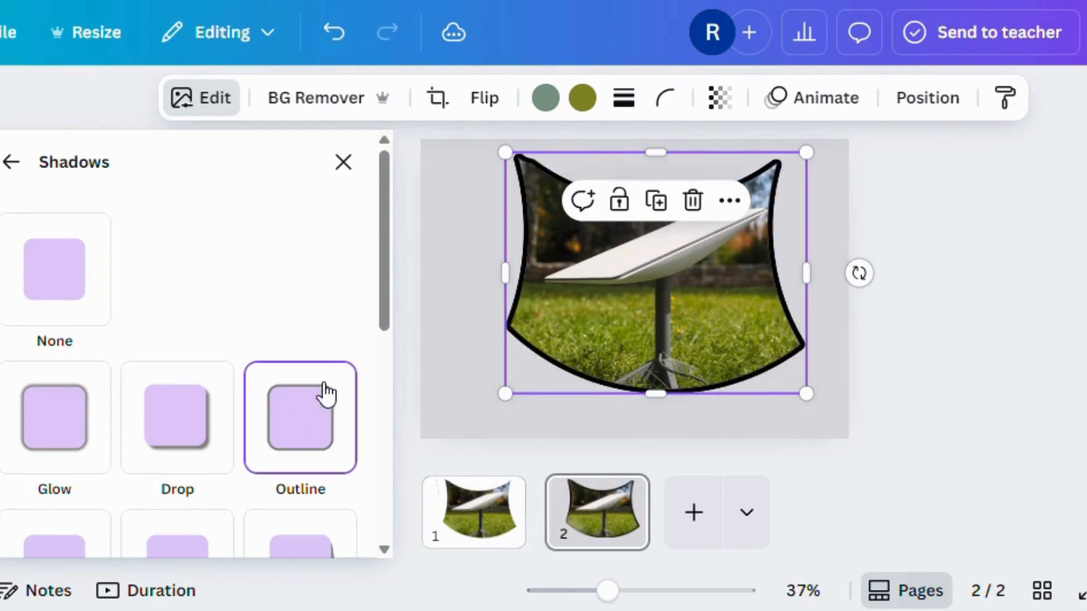
Step: Change the picture's outline colour to near-white #FFFBFB and close the shadow settings
left_click_drag(388, 294, 390, 497)
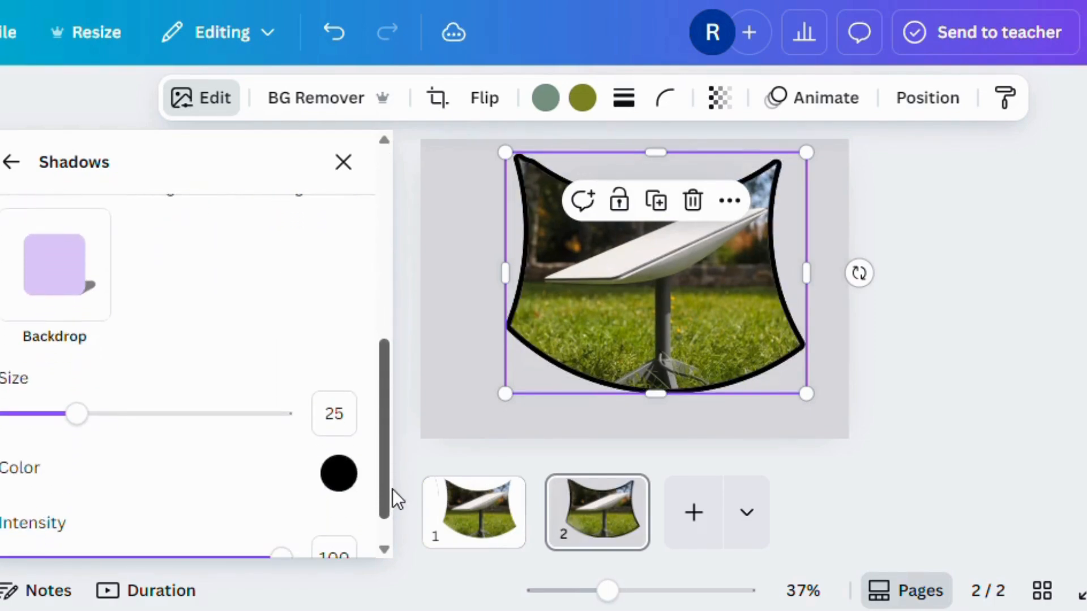
left_click(339, 474)
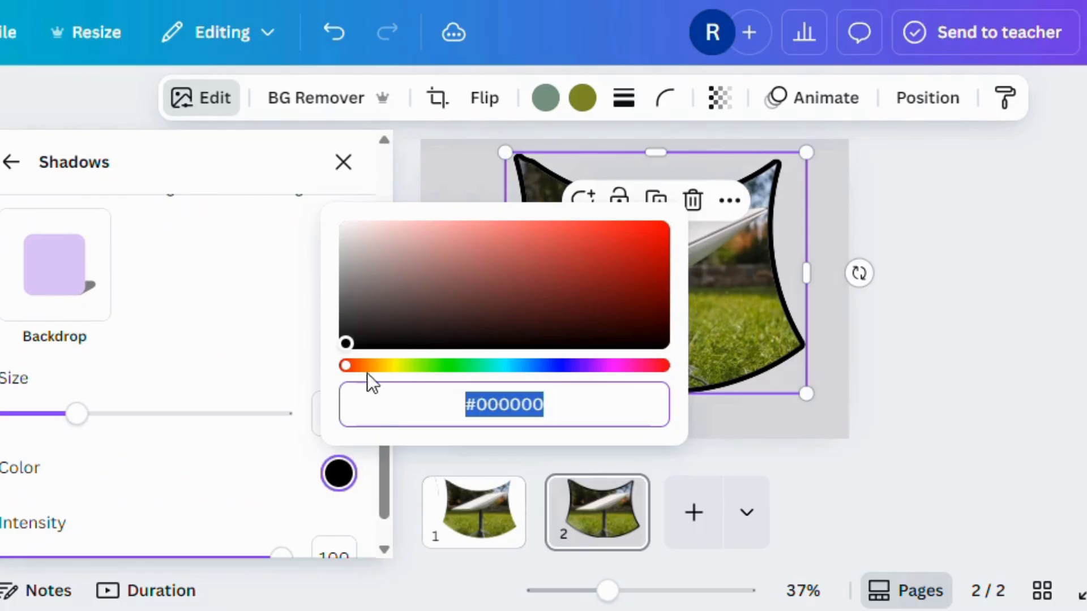
left_click_drag(347, 351, 344, 214)
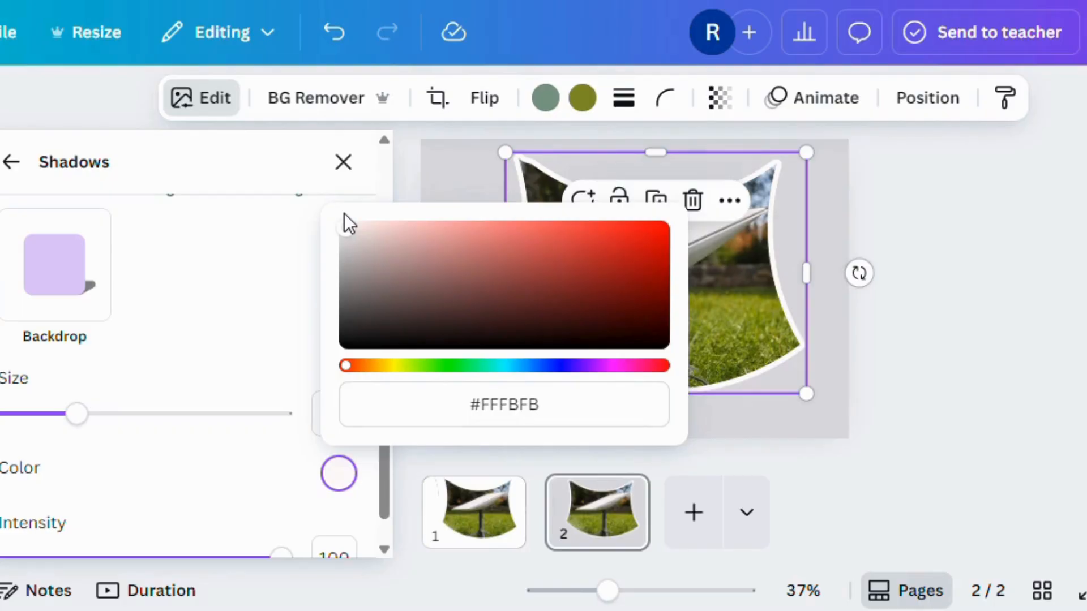
left_click(934, 267)
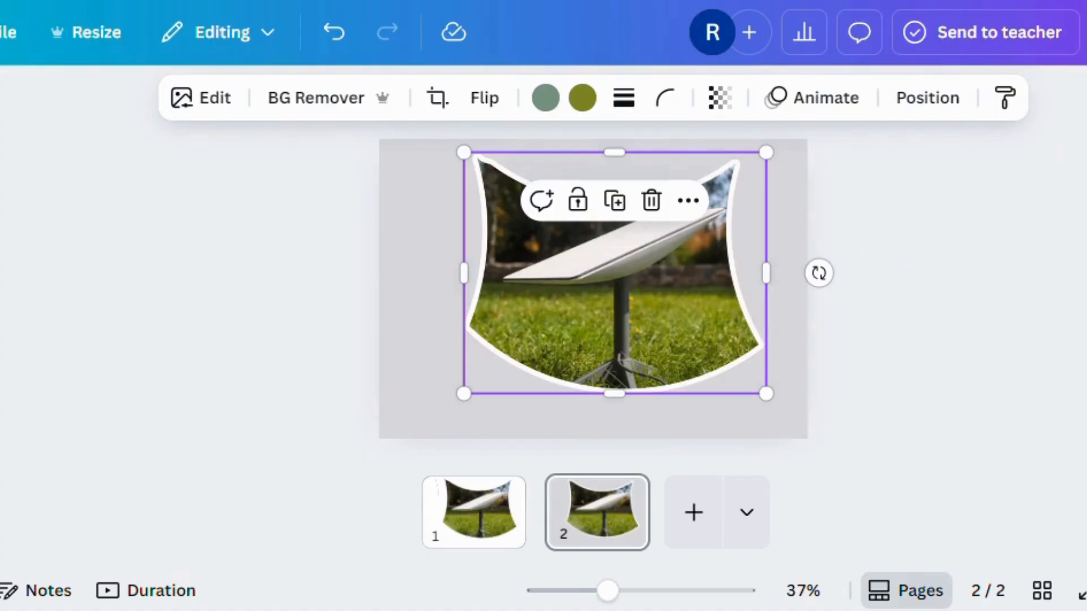
Step: Download only page 2 as a PNG at 1,000 × 700 px with a transparent background
left_click(1086, 32)
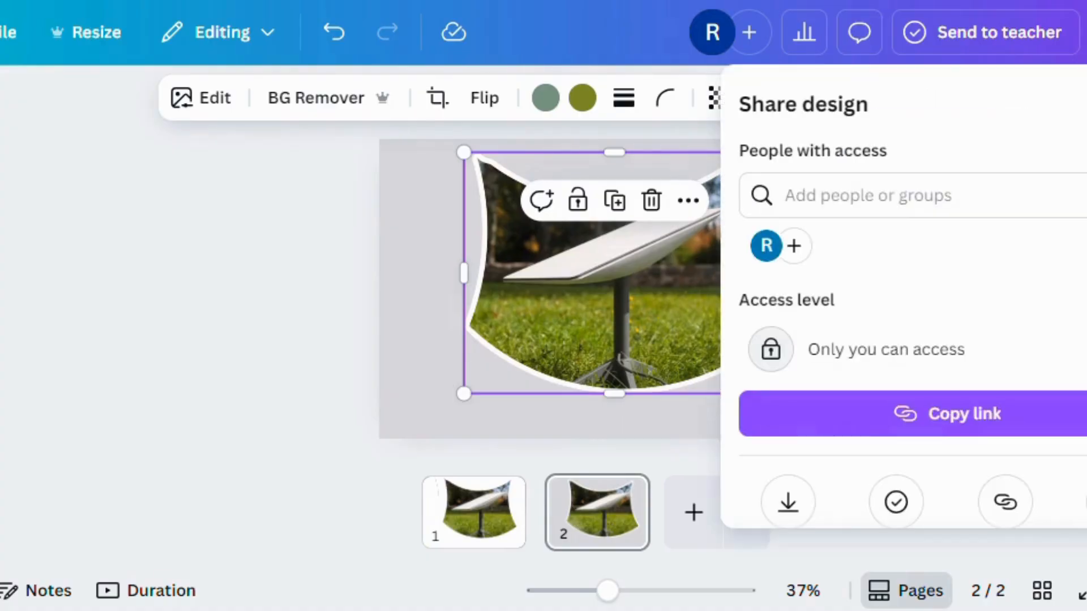
left_click(789, 501)
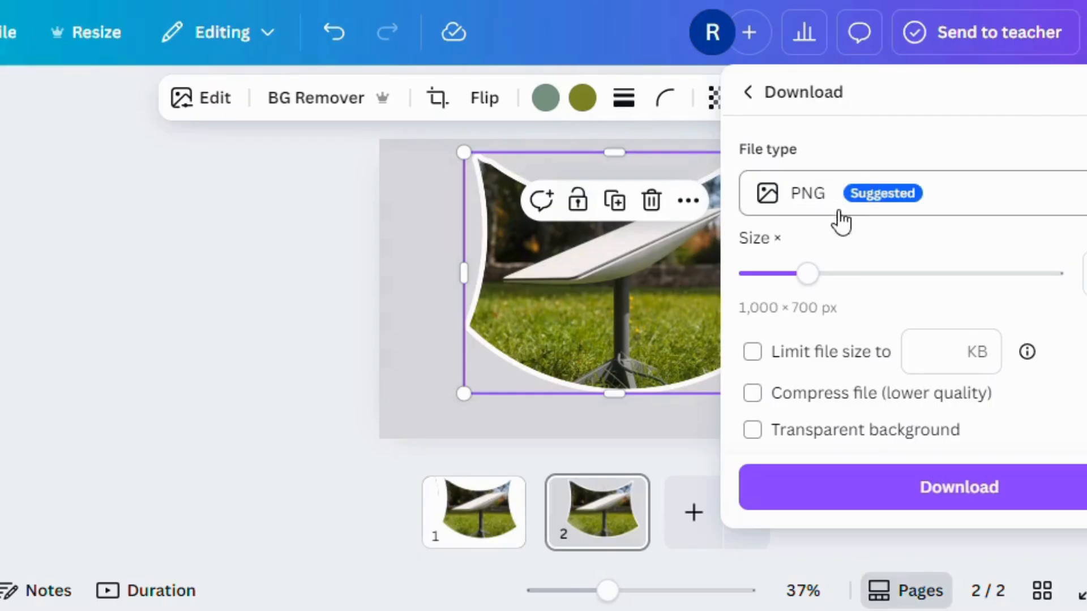
left_click(754, 432)
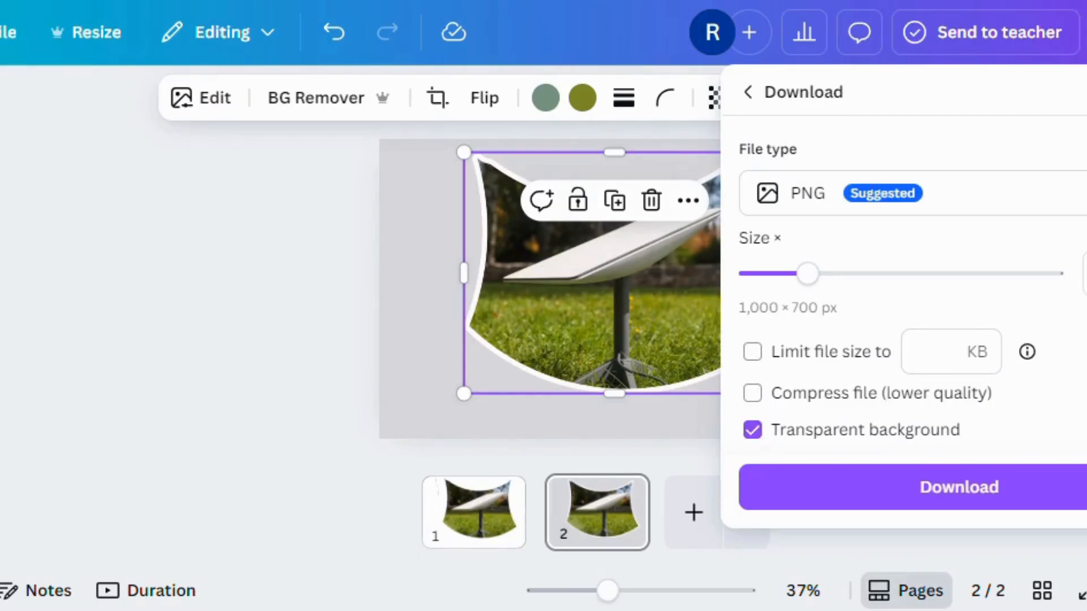
scroll(911, 292, "down", 3)
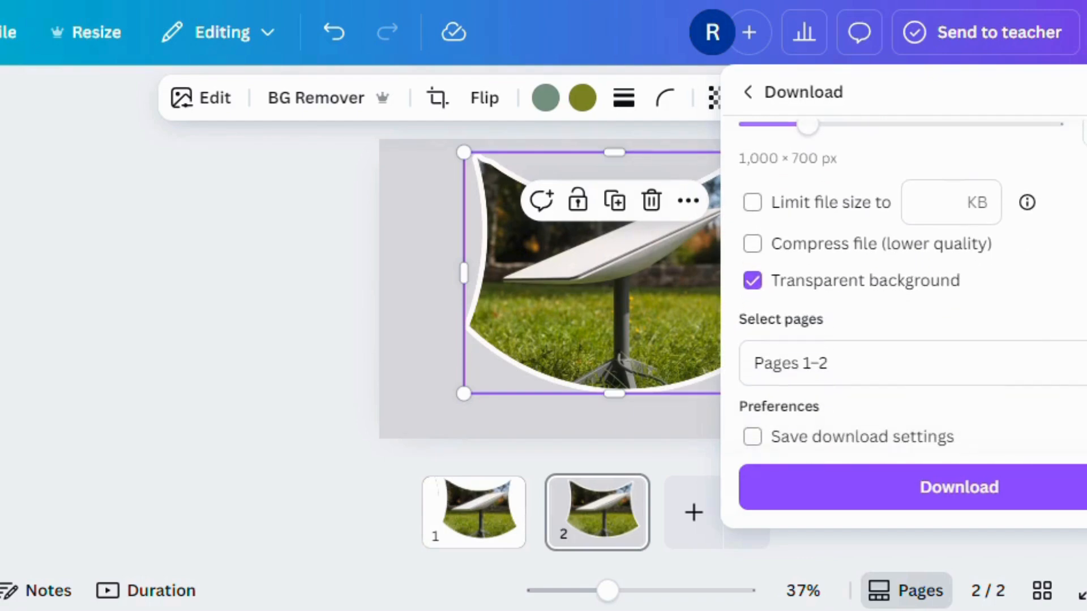
left_click(1067, 362)
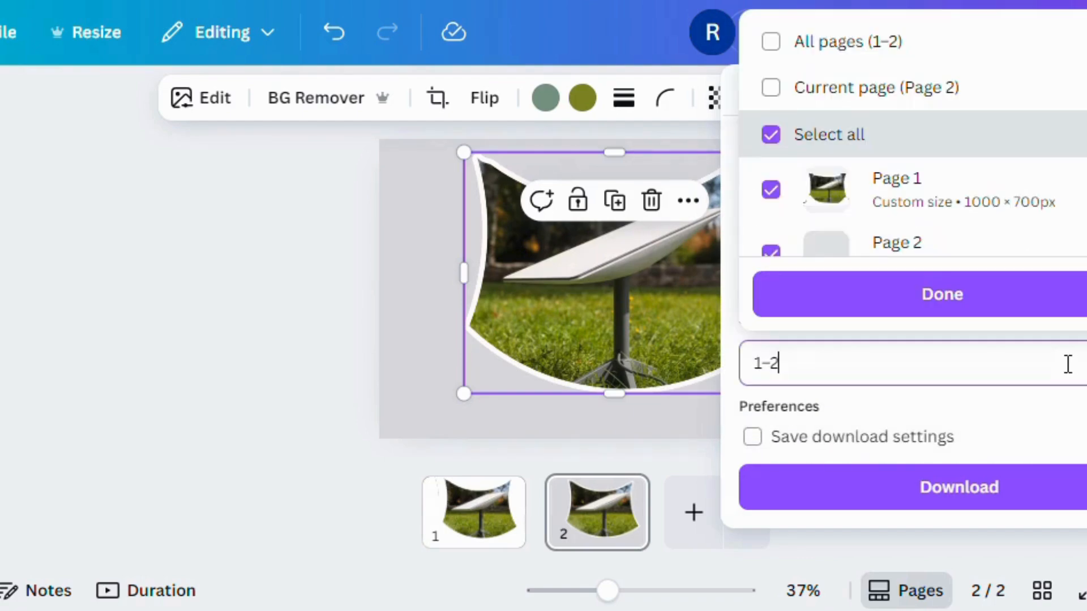
left_click(772, 186)
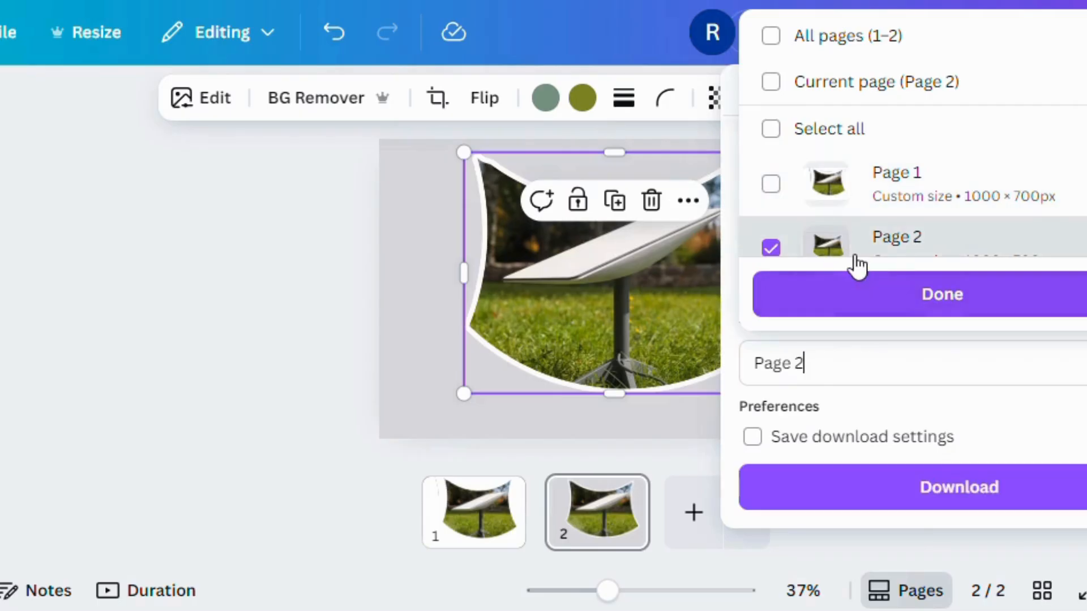
left_click(942, 293)
left_click(902, 496)
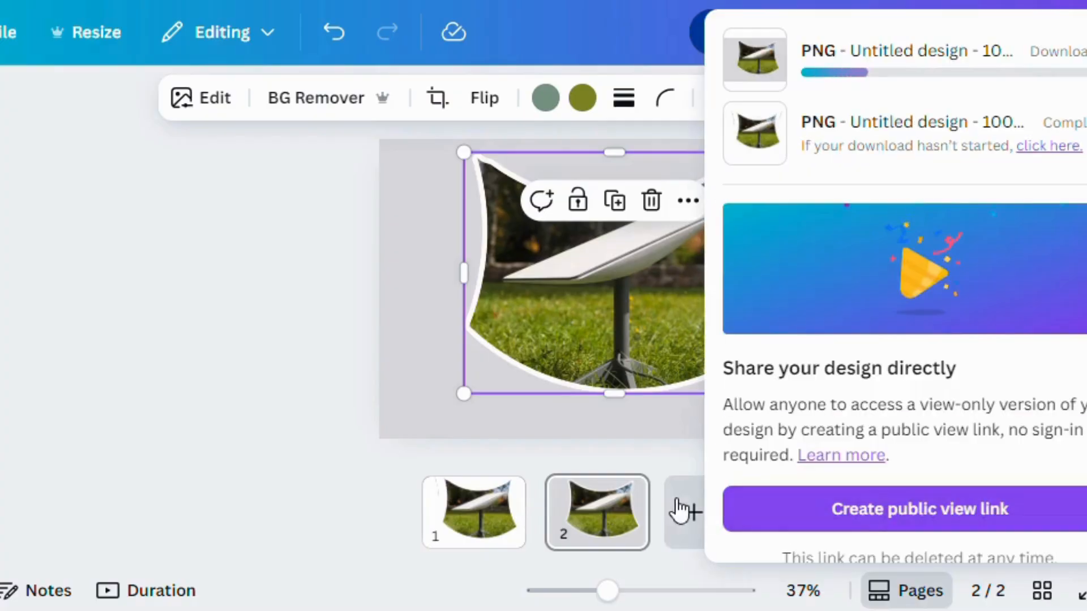
Step: Add a third page and insert the downloaded "Untitled design (3).png", aligned to the upper-left corner and enlarged to fill the page
left_click(688, 514)
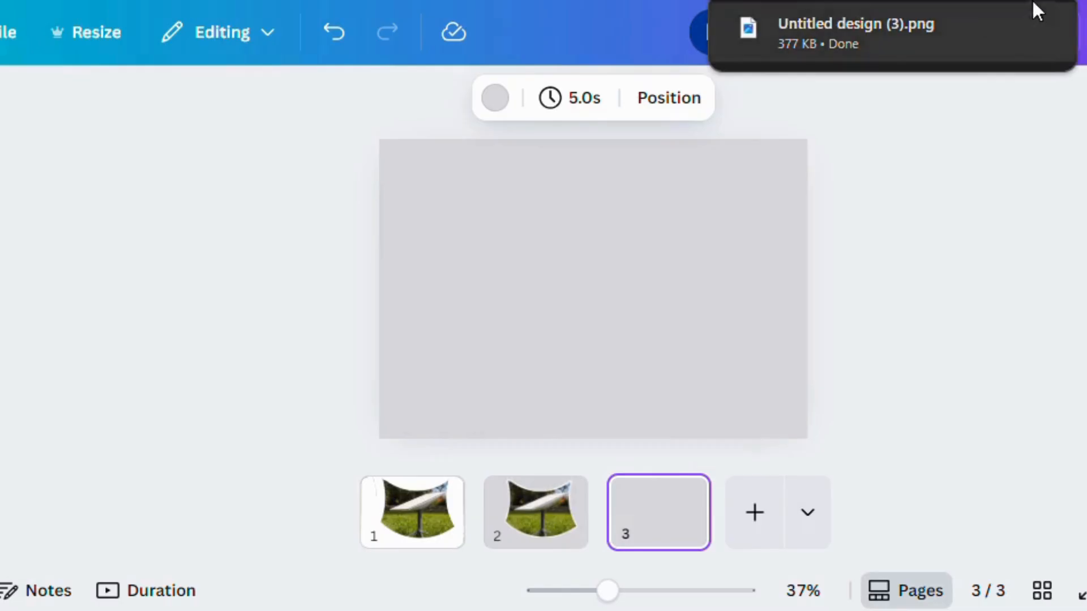
left_click_drag(932, 22, 650, 258)
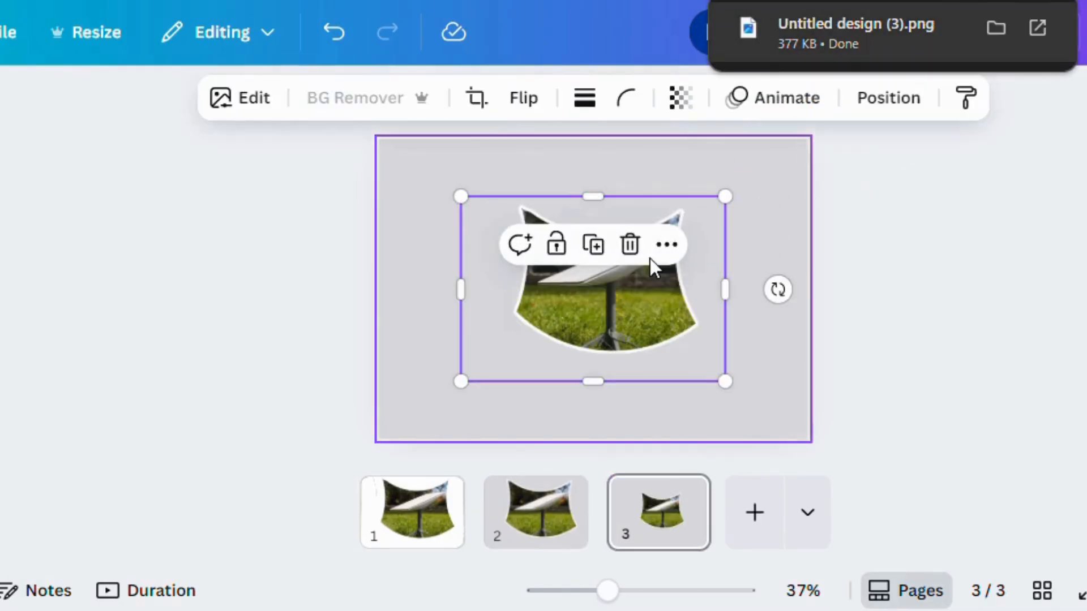
left_click_drag(598, 301, 533, 254)
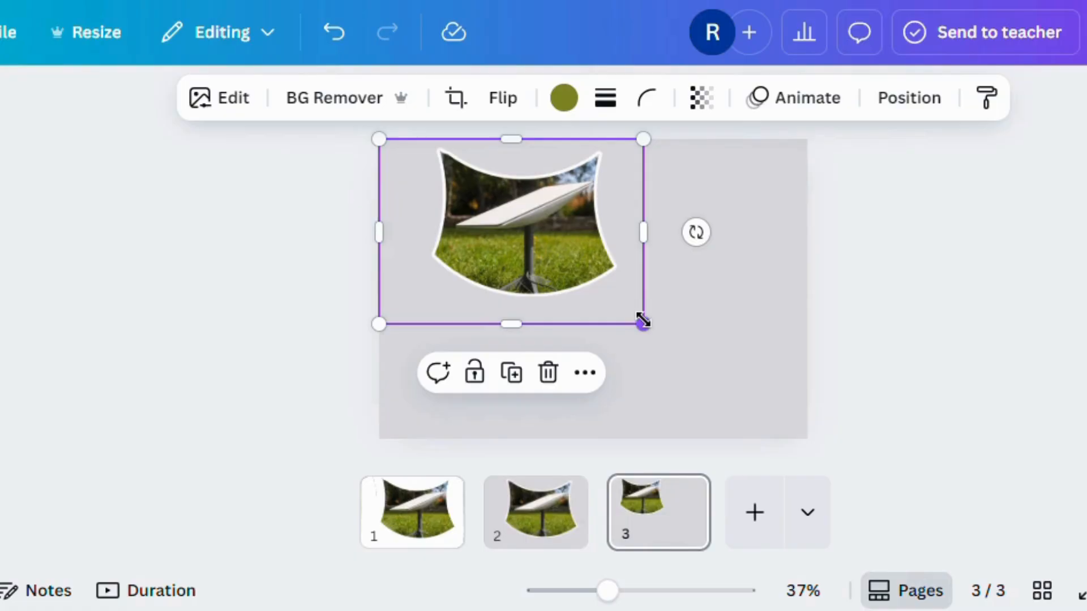
left_click_drag(642, 321, 835, 388)
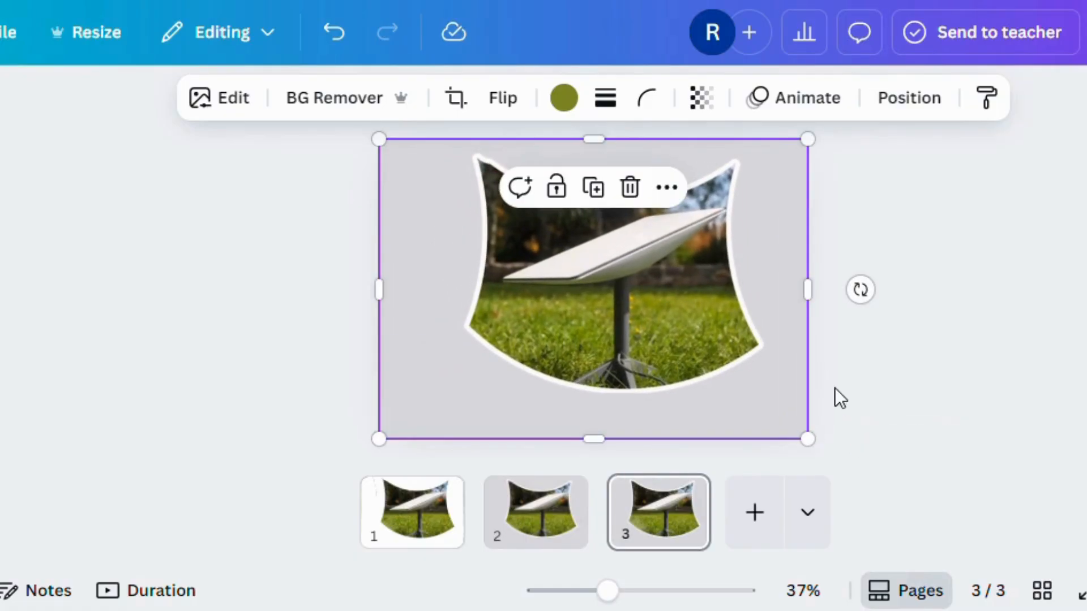
Step: Apply the Curved shadow effect to the white-outlined satellite dish picture on page 3
left_click(230, 107)
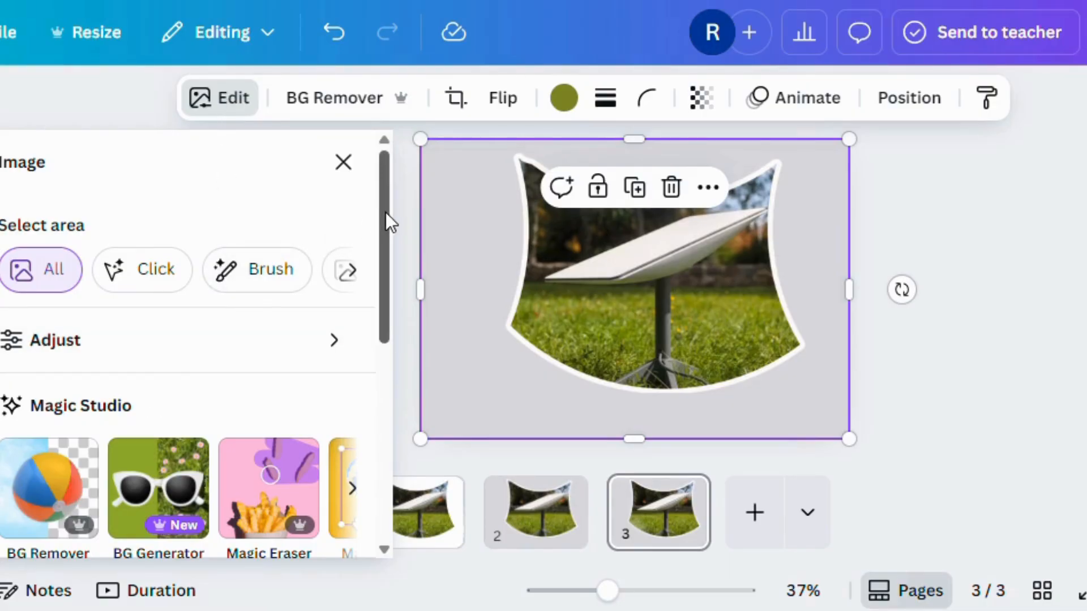
left_click_drag(385, 213, 378, 312)
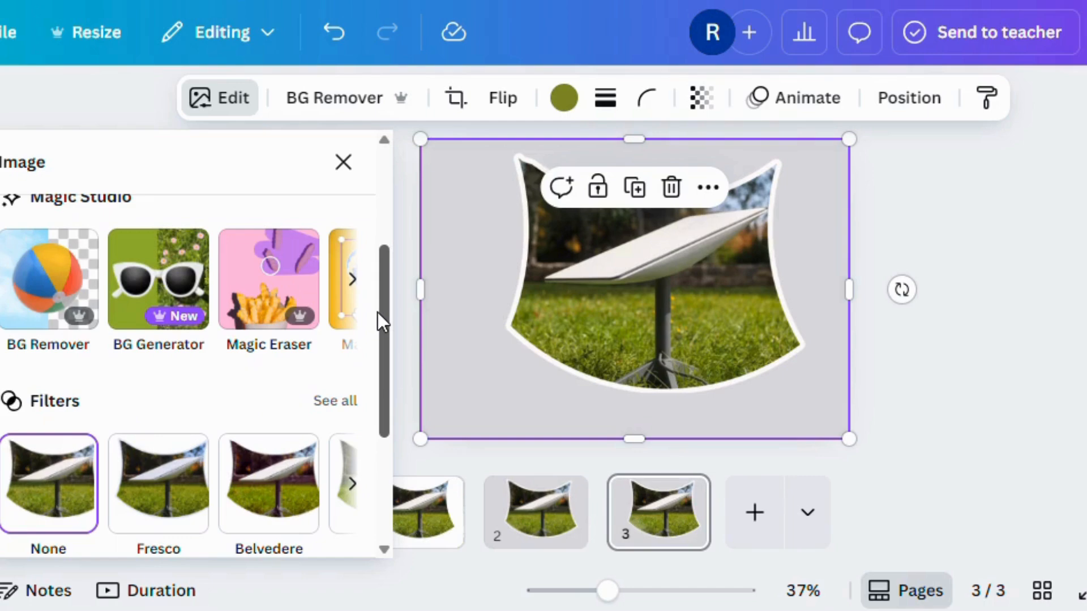
left_click_drag(379, 311, 385, 416)
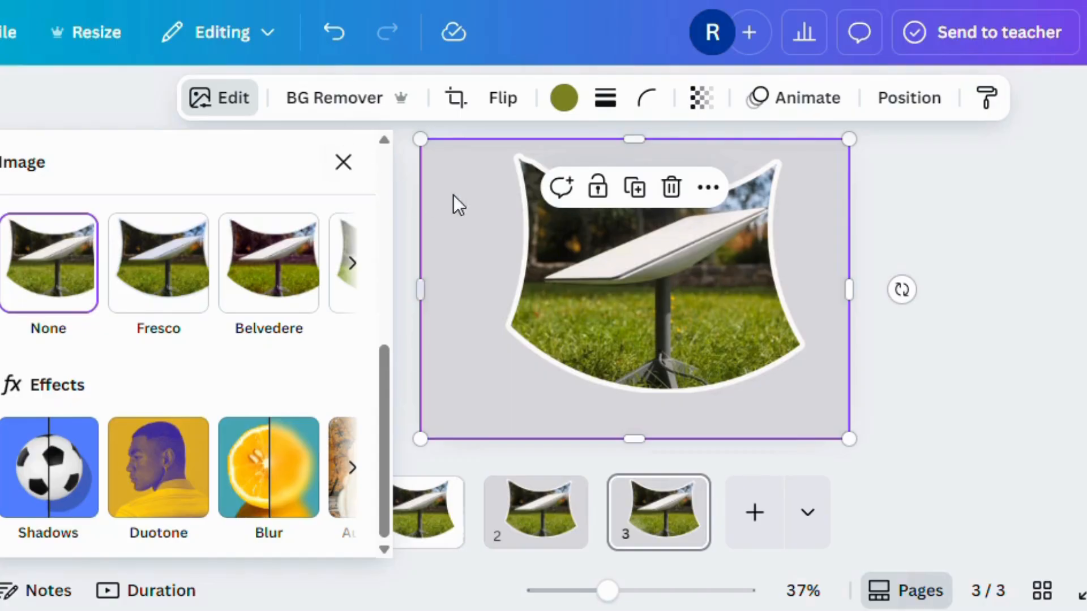
left_click(229, 102)
left_click(229, 102)
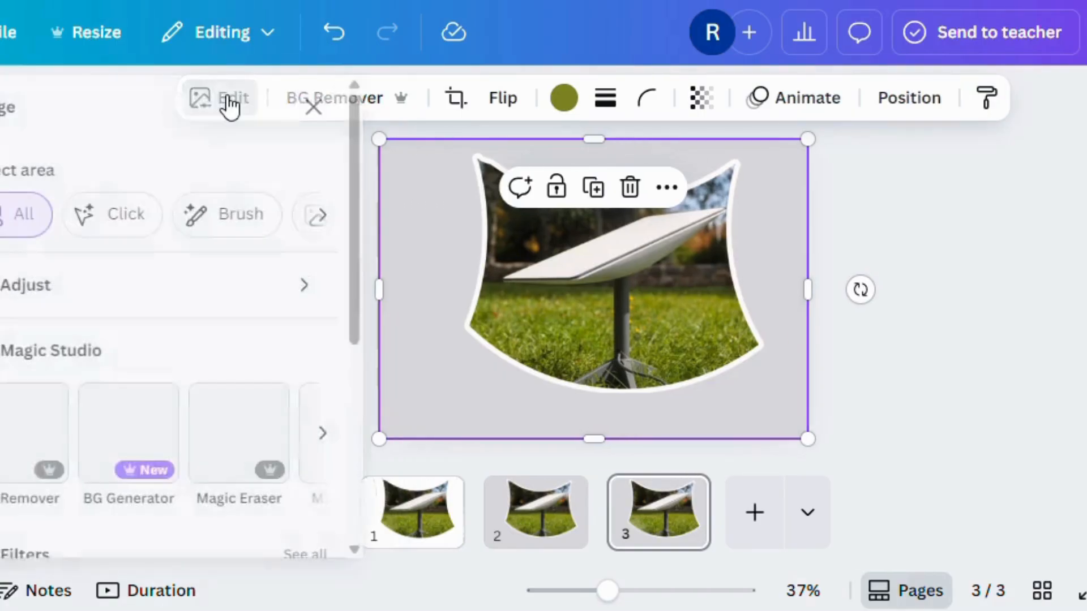
left_click_drag(385, 190, 385, 408)
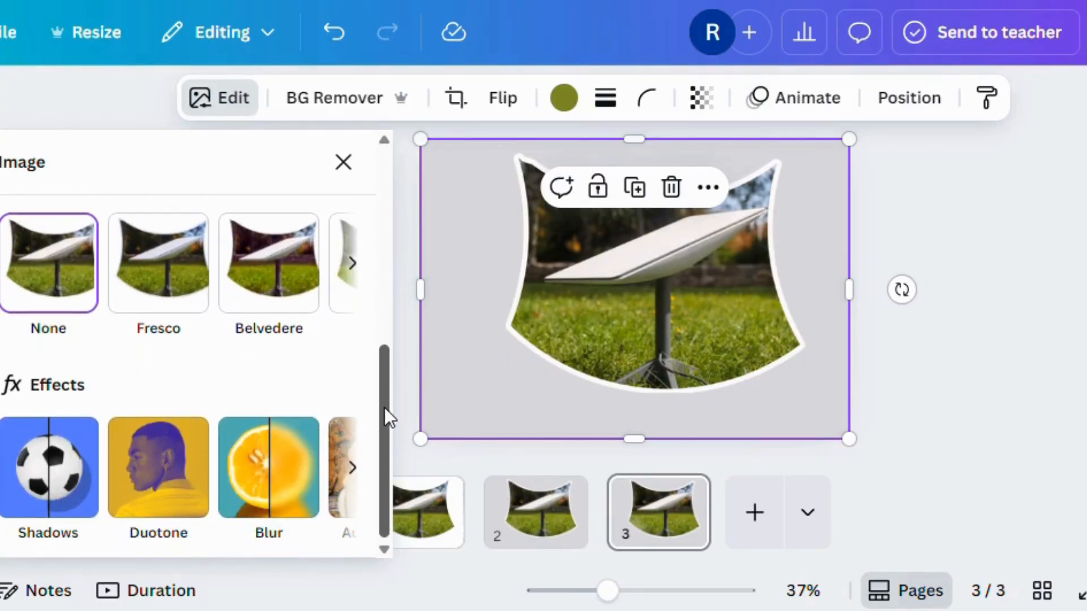
left_click(54, 472)
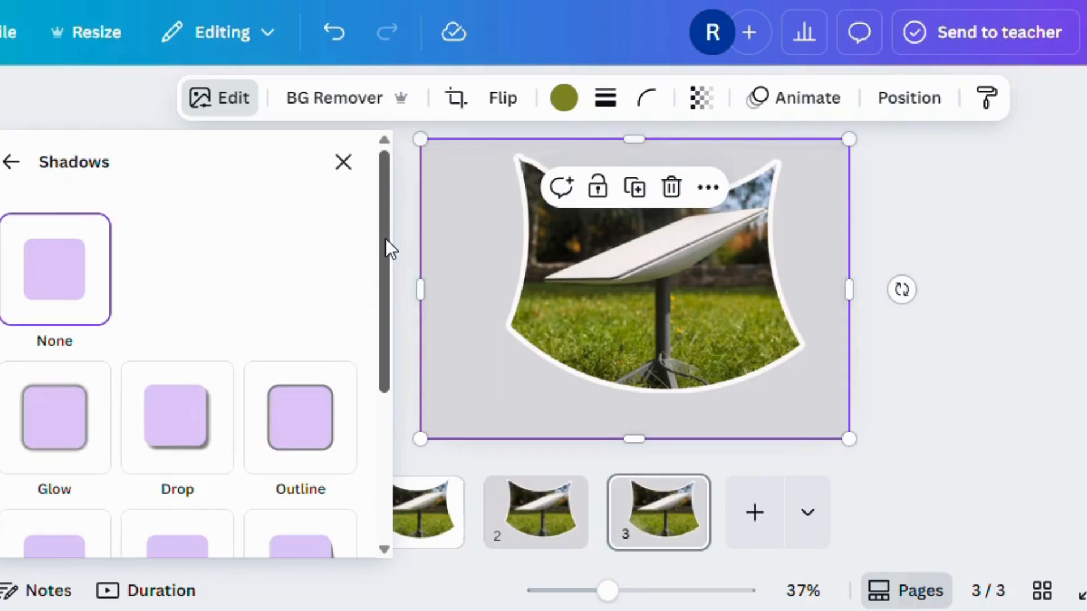
left_click_drag(385, 239, 383, 350)
left_click(44, 401)
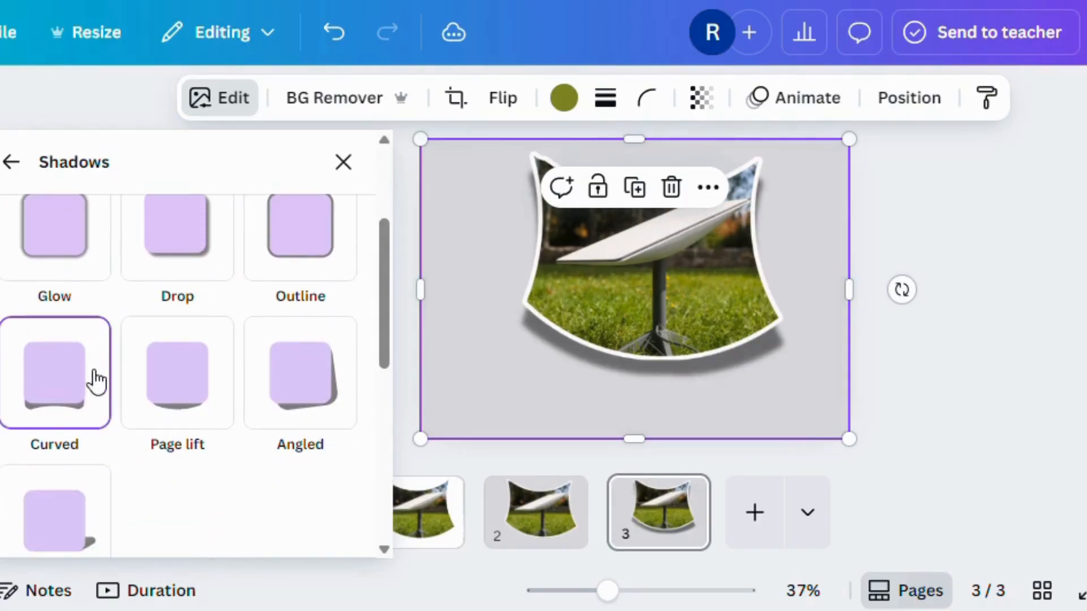
Step: Set the curved shadow's curve to 100 and its distance to 0, then close the shadow settings and deselect the picture
left_click_drag(387, 287, 379, 426)
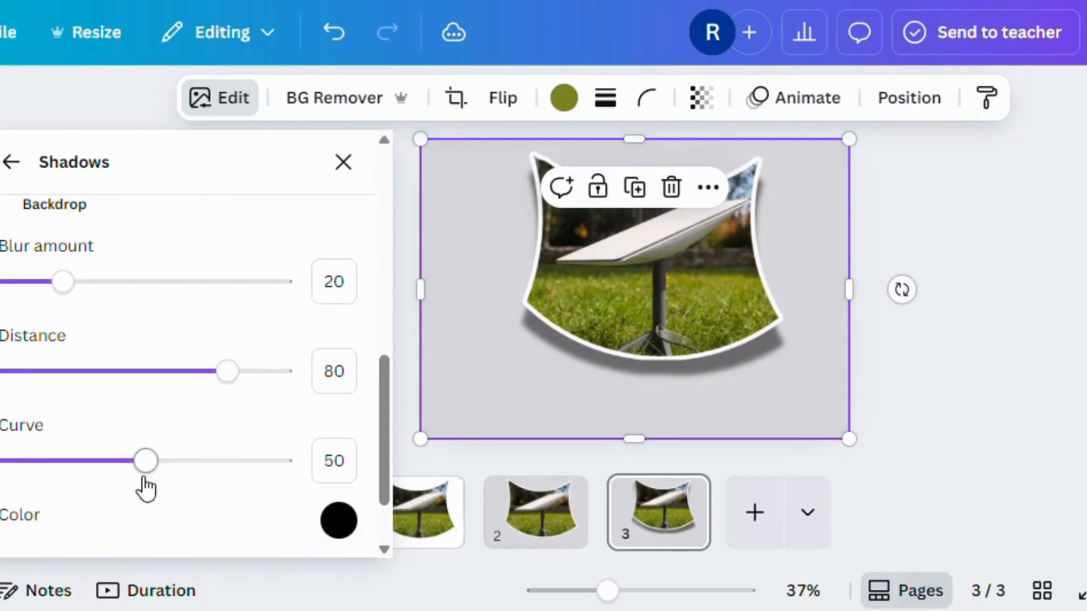
left_click_drag(146, 465, 299, 469)
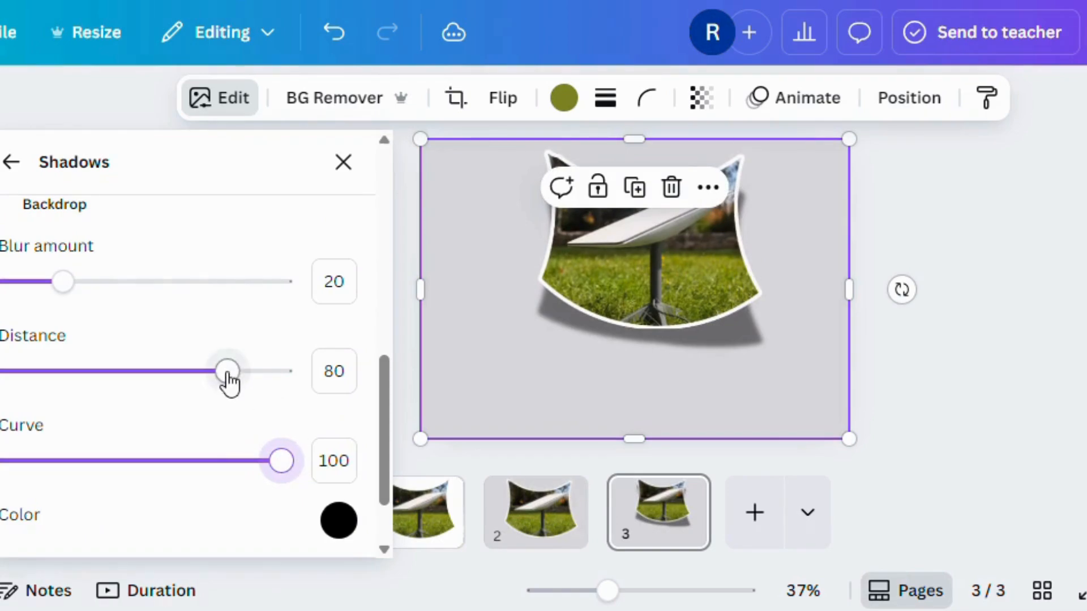
left_click_drag(228, 379, 9, 372)
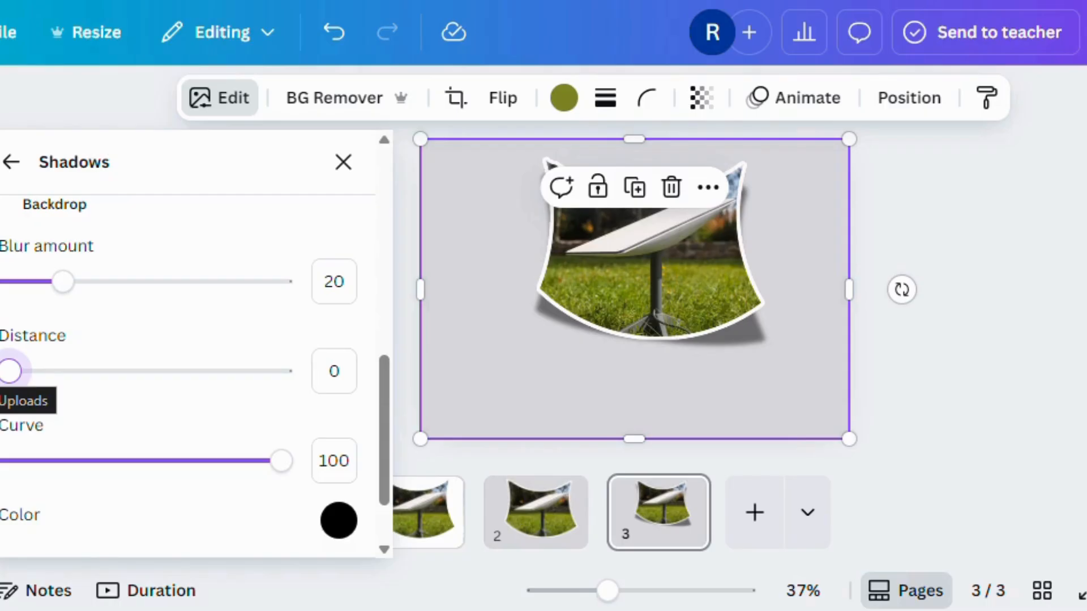
left_click(340, 166)
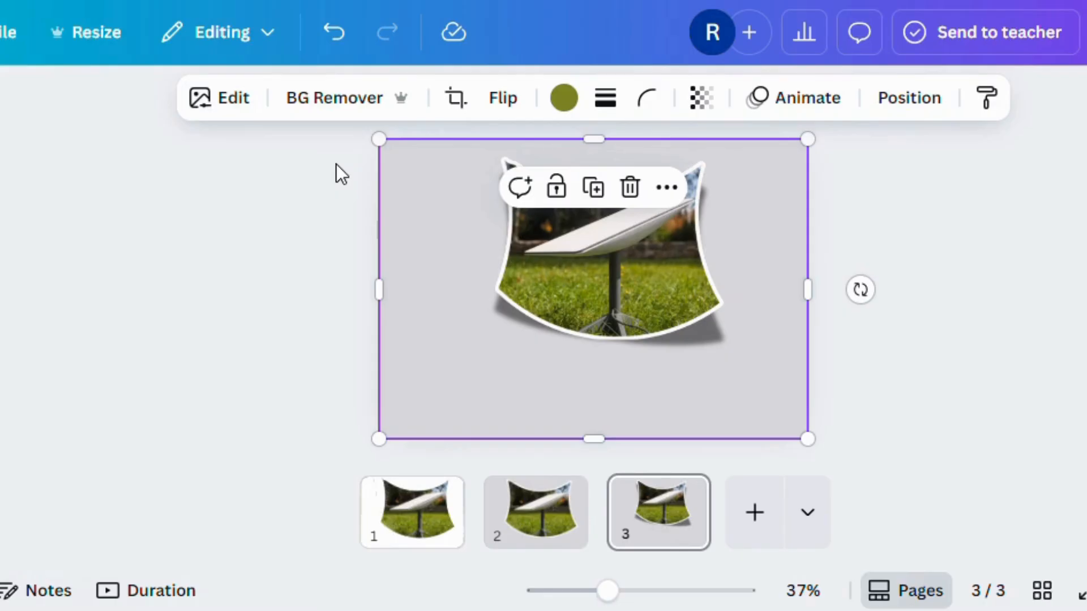
left_click(341, 243)
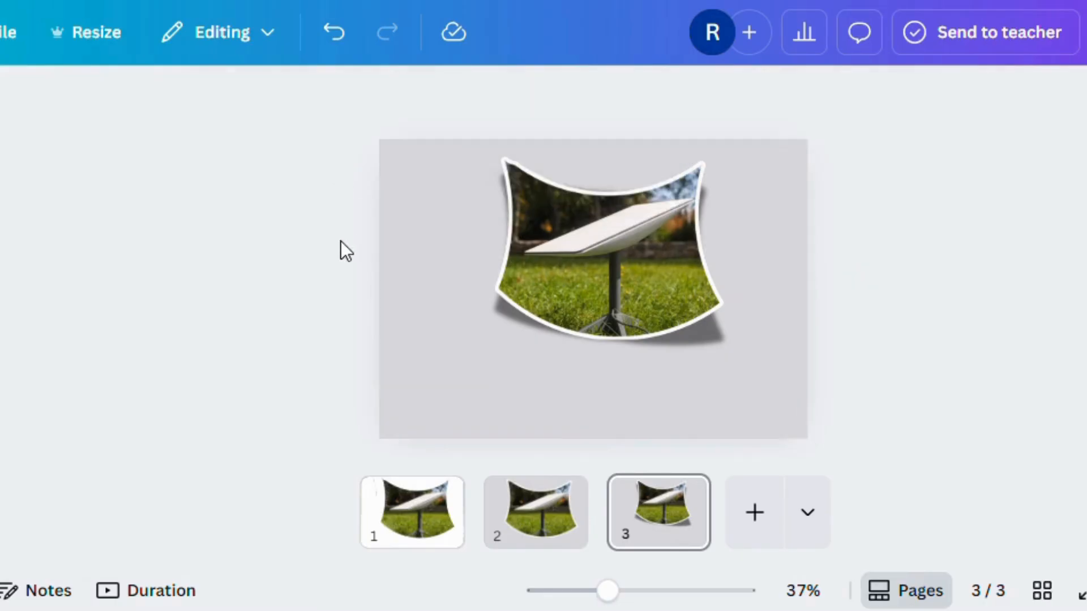
Step: Show the uploaded images while working on page 3
left_click(464, 276)
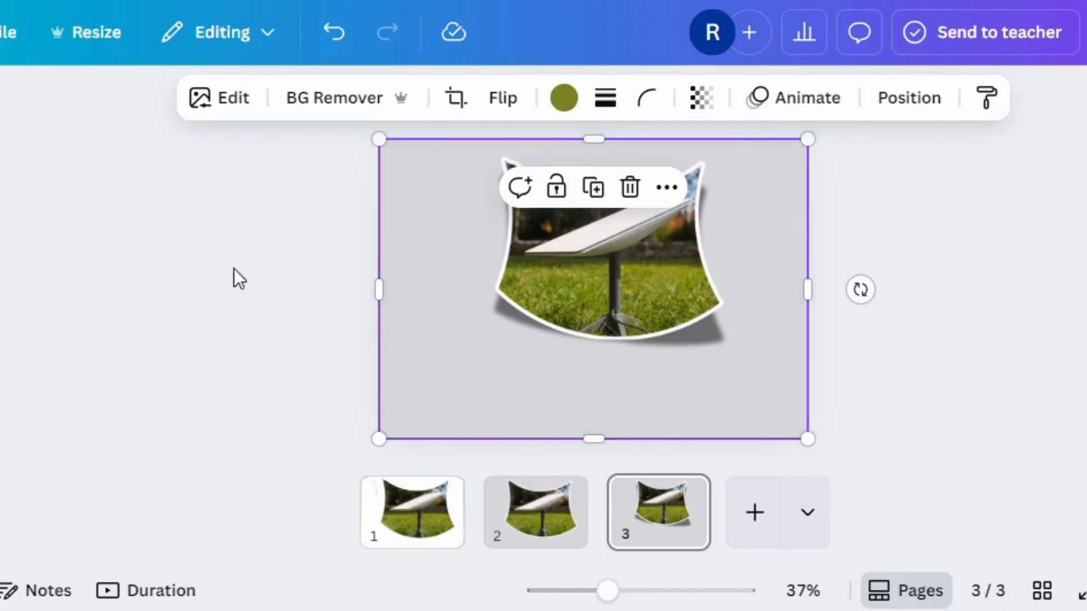
left_click(1, 334)
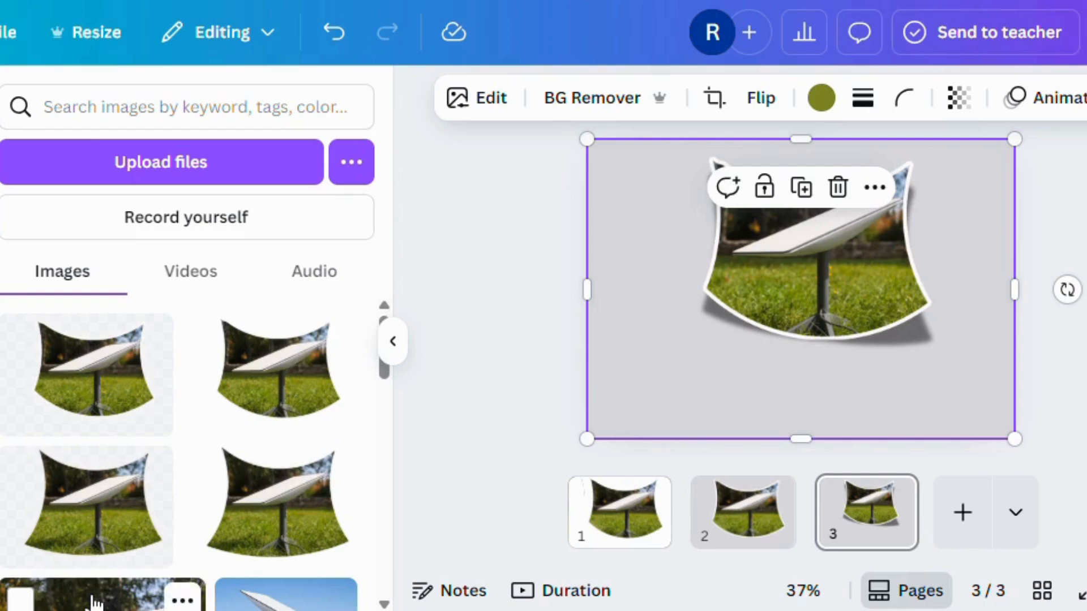
left_click_drag(96, 599, 684, 154)
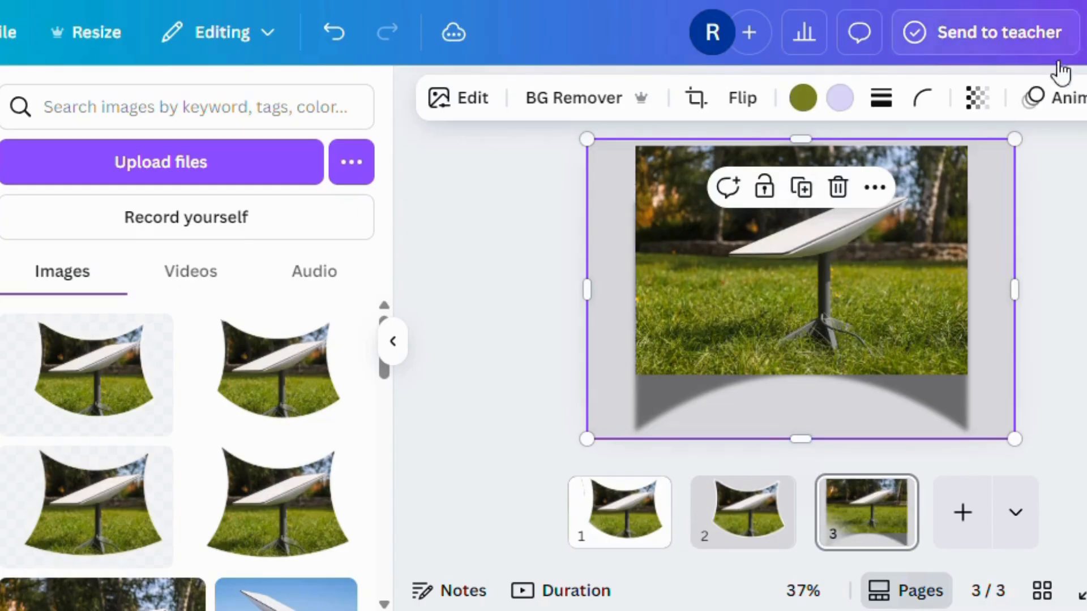
left_click(984, 102)
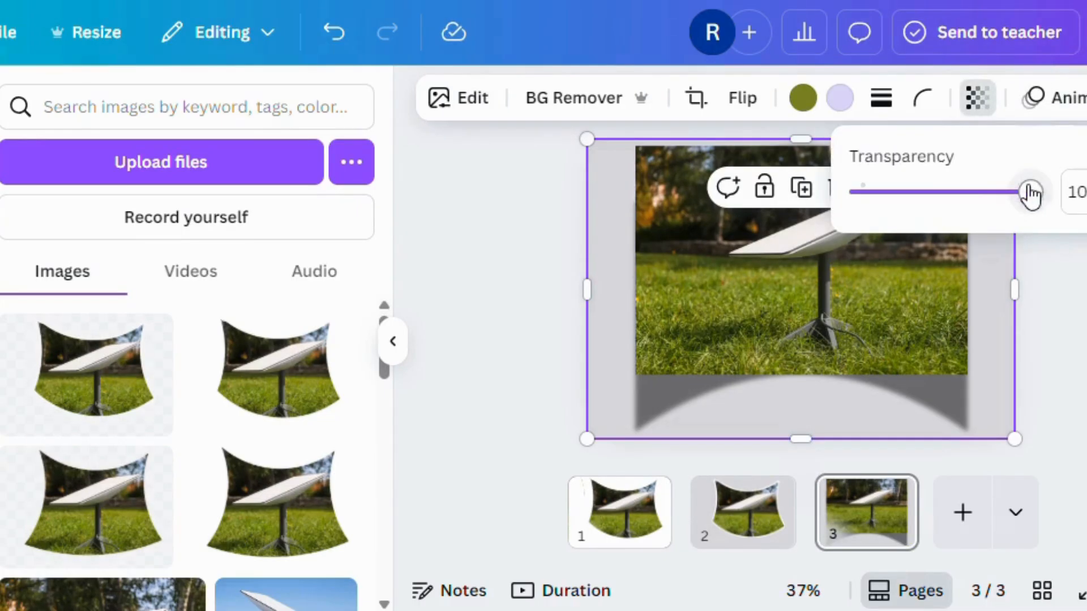
left_click_drag(1031, 194, 941, 195)
mouse_move(920, 196)
left_mouse_down()
mouse_move(896, 205)
mouse_move(934, 206)
left_mouse_up()
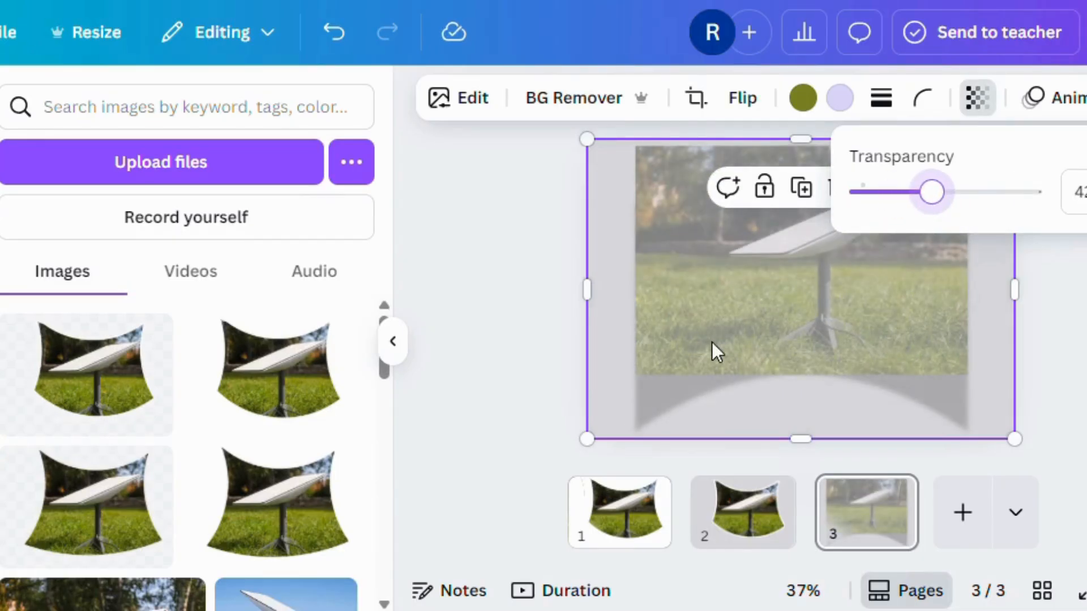
mouse_move(711, 343)
left_mouse_down()
mouse_move(646, 345)
mouse_move(699, 346)
left_mouse_up()
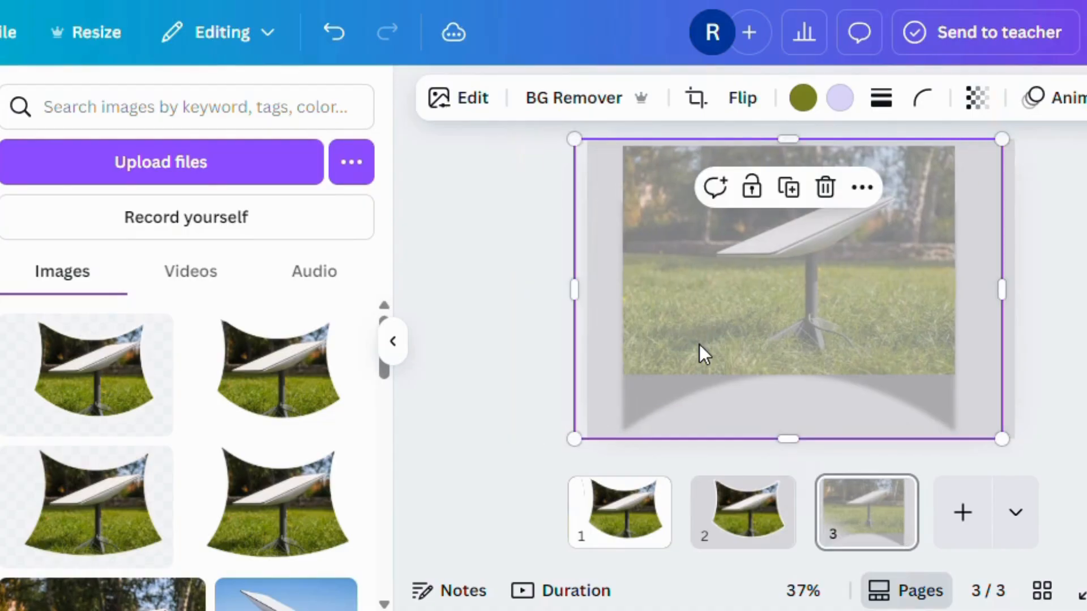
key("ctrl+z")
key("ctrl+z")
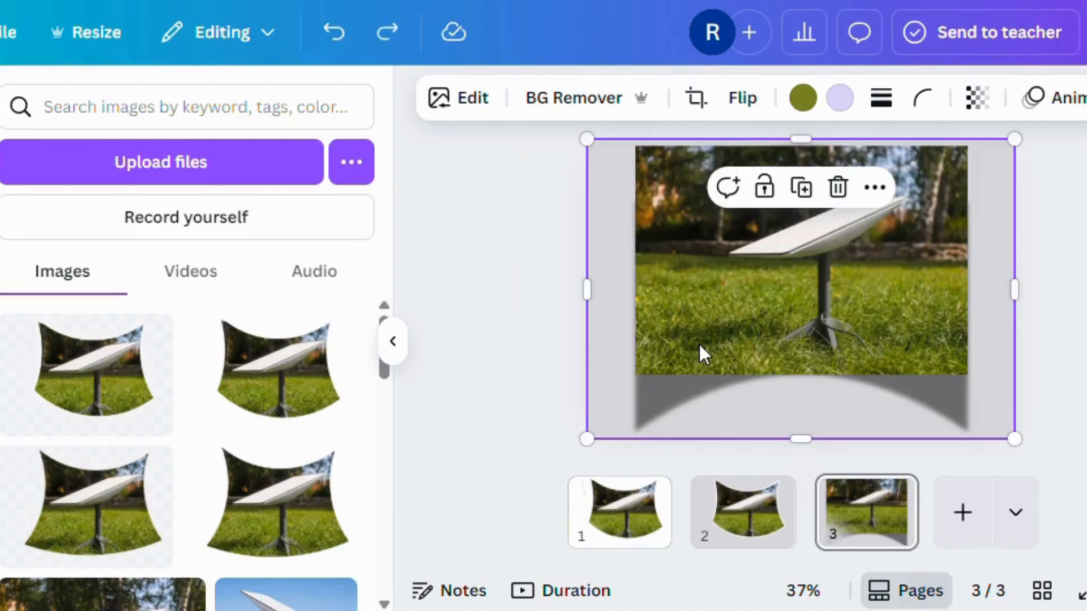
key("ctrl+z")
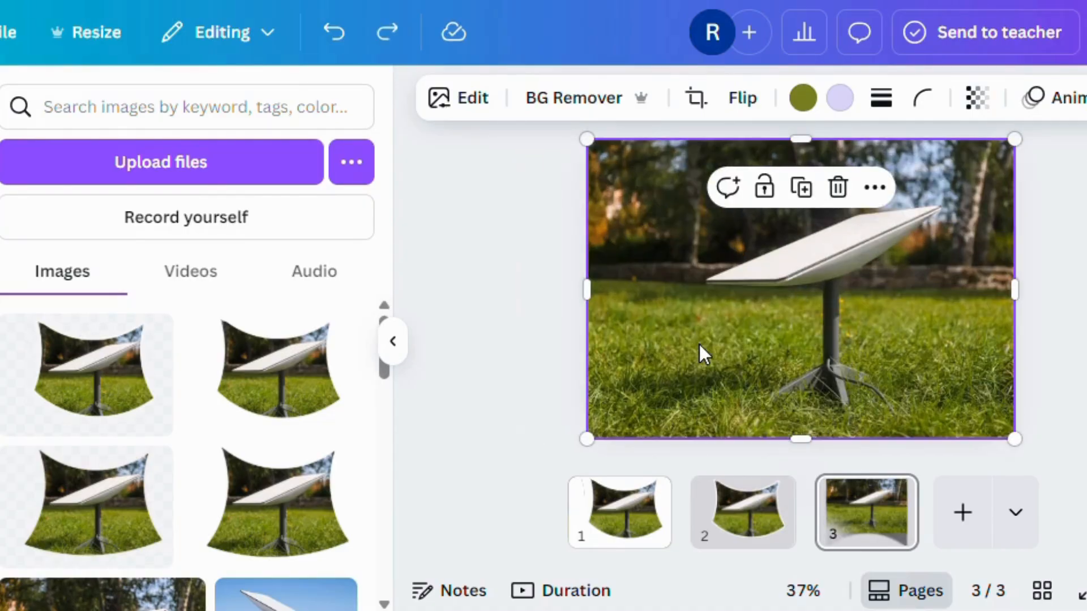
left_click_drag(1014, 139, 940, 175)
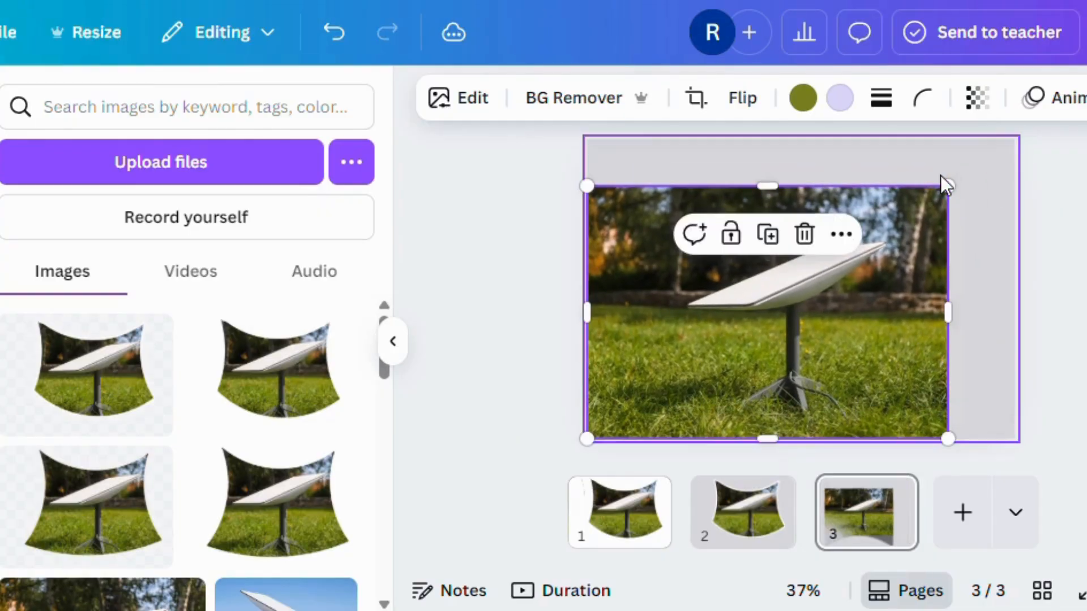
key("ctrl+z")
key("ctrl+z")
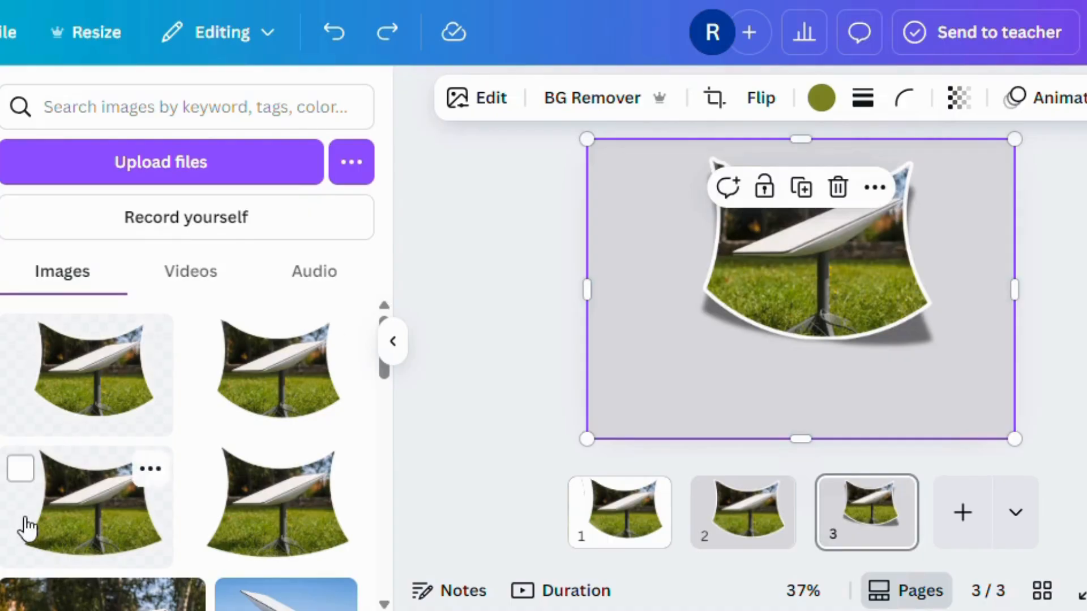
Step: Place the original rectangular satellite dish photo over page 3 at full page width and set its transparency to 37
left_click_drag(101, 599, 699, 188)
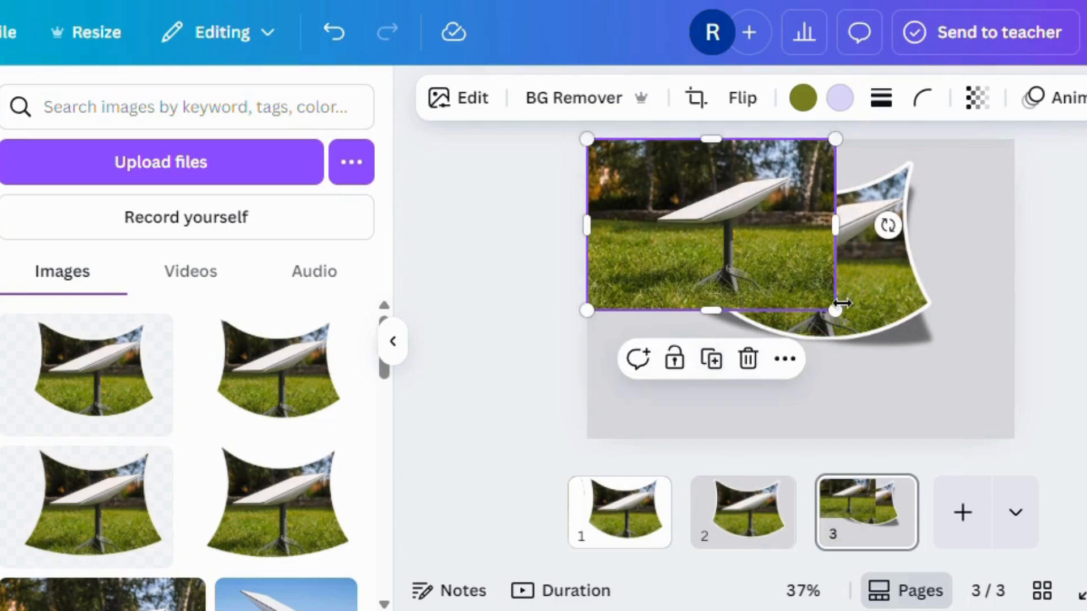
left_click_drag(832, 308, 1029, 416)
left_click(977, 98)
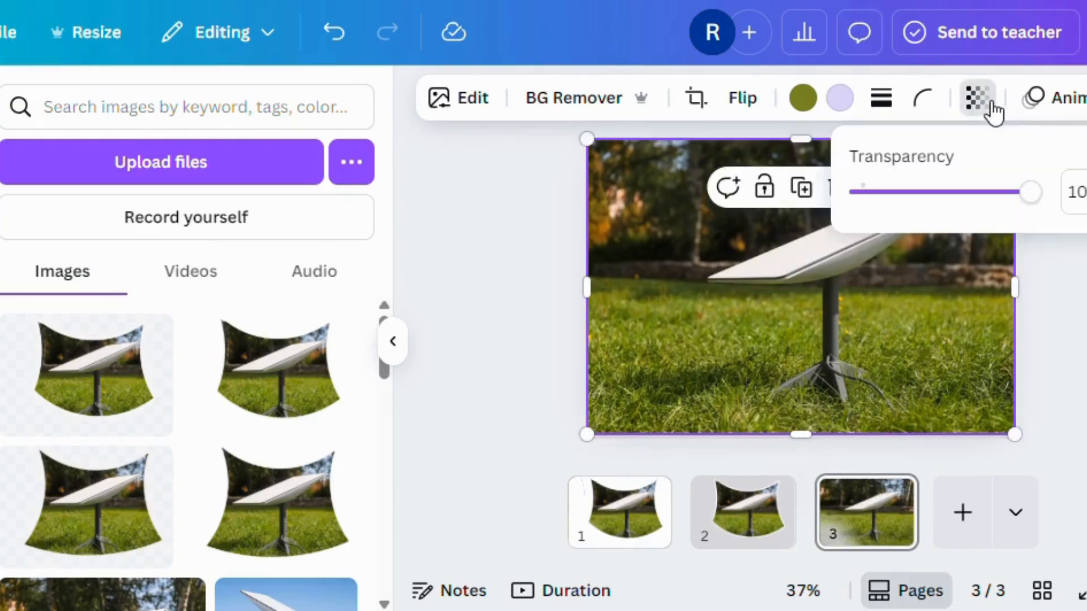
left_click_drag(1030, 192, 924, 195)
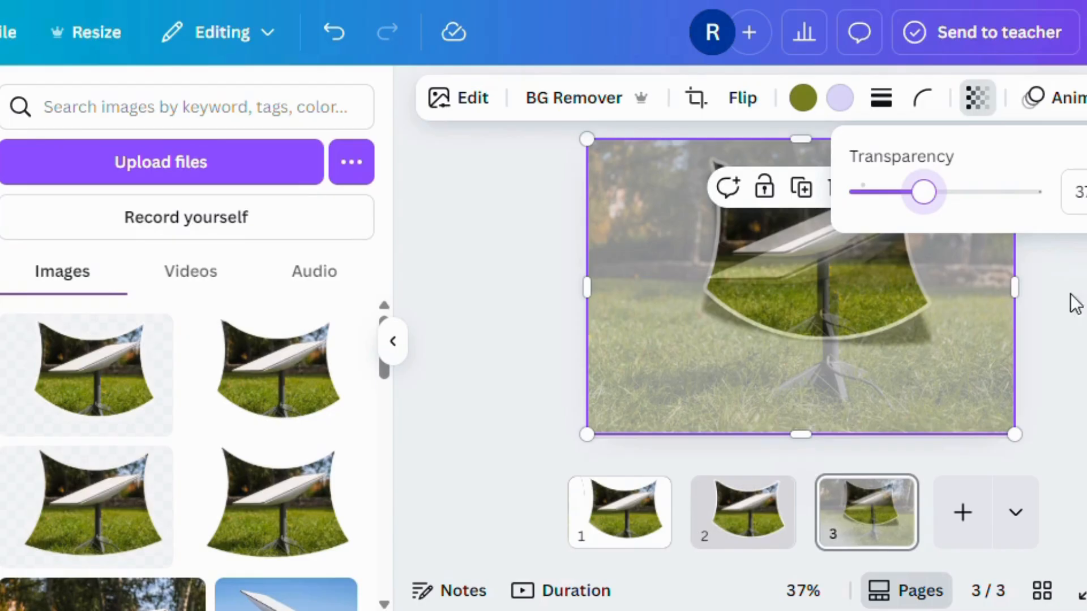
Step: Scale down and reposition the semi-transparent photo until its dish and stand line up with those in the curved cutout
mouse_move(851, 308)
left_mouse_down()
mouse_move(857, 338)
mouse_move(837, 281)
mouse_move(839, 294)
left_mouse_up()
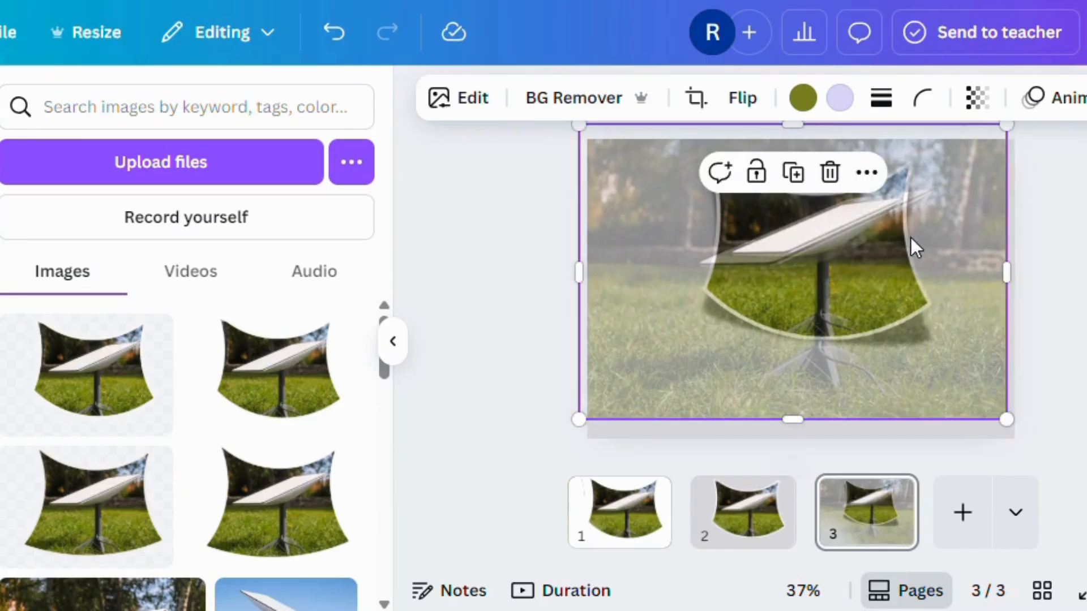
left_click_drag(1006, 126, 983, 140)
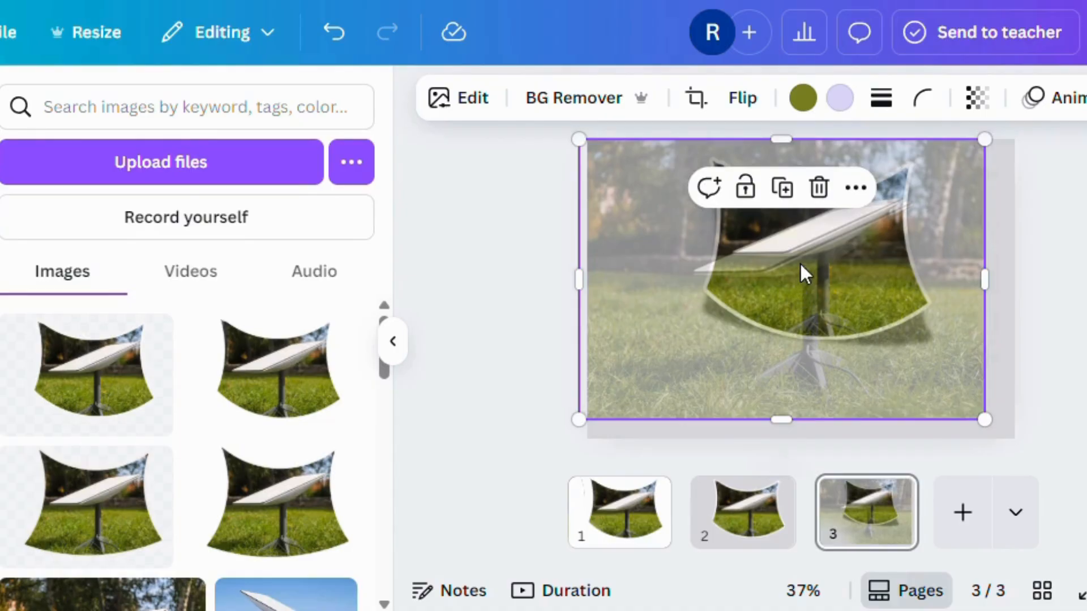
left_click_drag(800, 265, 828, 244)
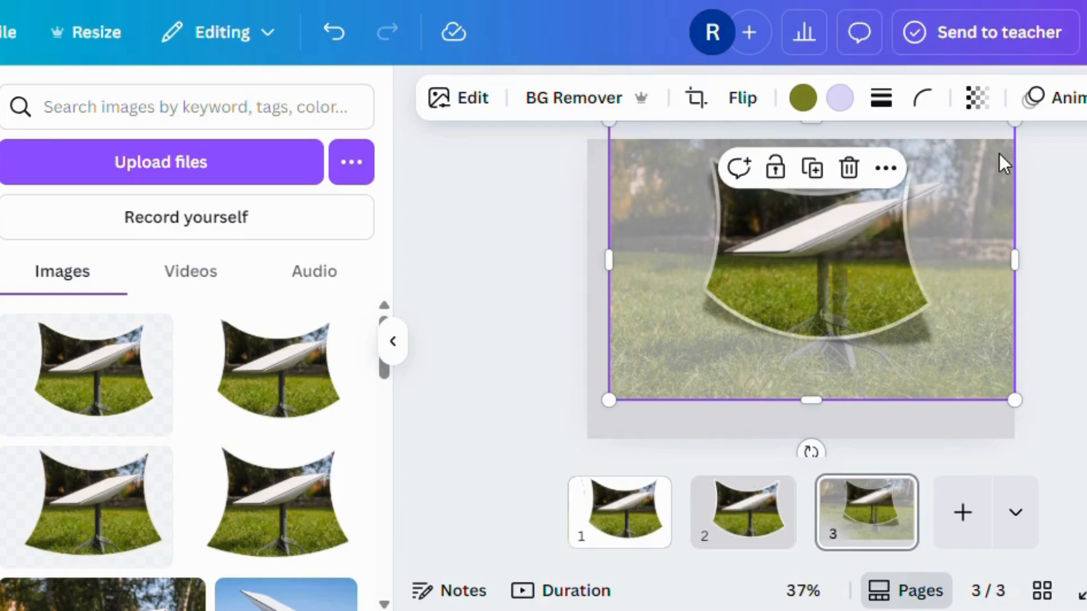
mouse_move(1011, 258)
left_mouse_down()
mouse_move(992, 257)
mouse_move(1013, 252)
left_mouse_up()
left_click_drag(1013, 123, 968, 141)
left_click_drag(871, 232, 888, 219)
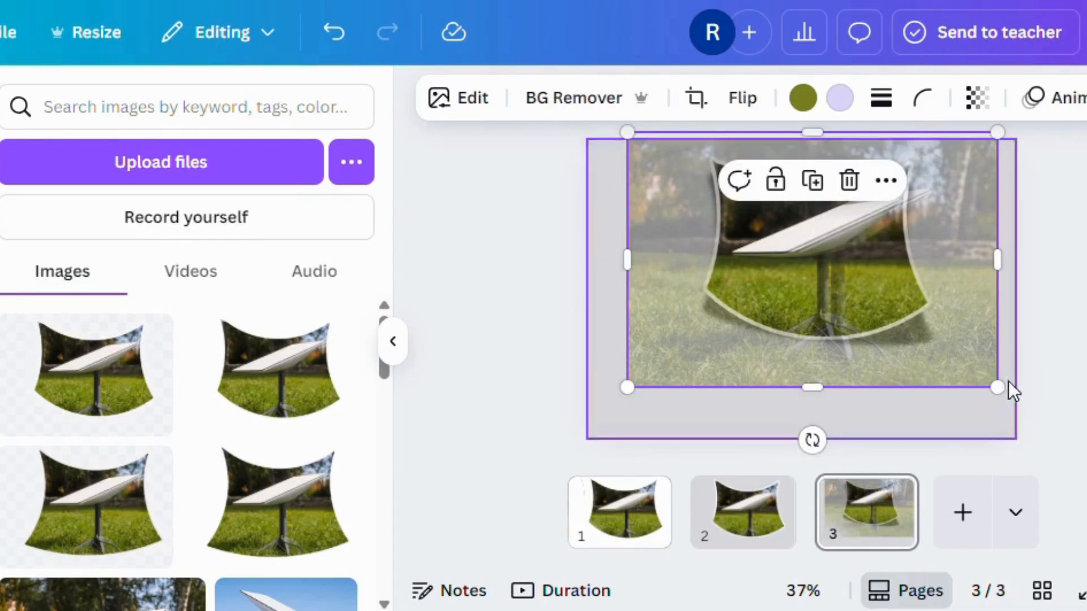
left_click_drag(996, 387, 973, 371)
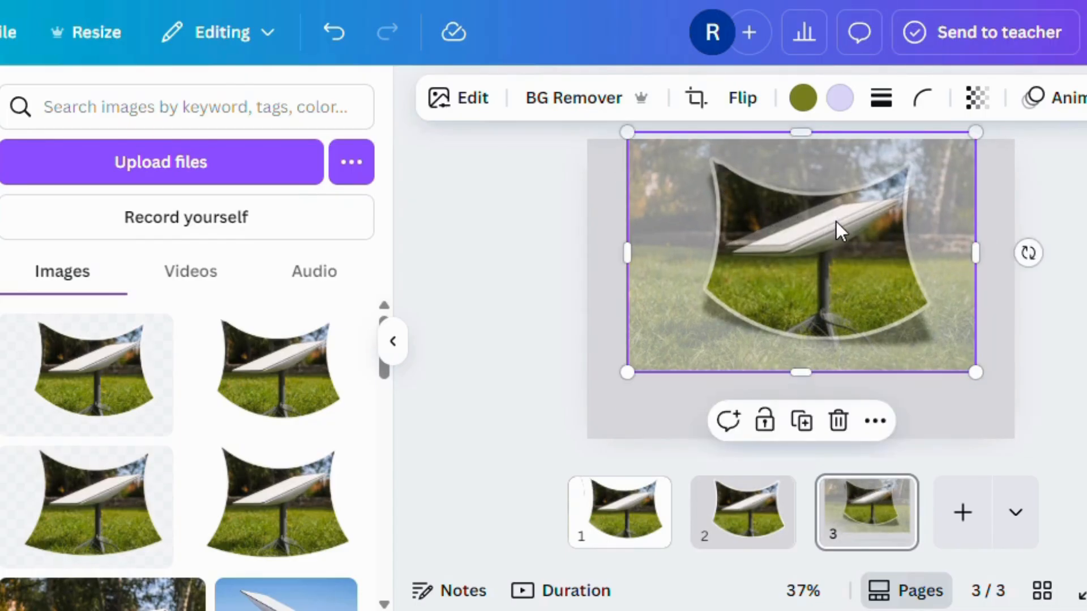
left_click_drag(837, 222, 842, 230)
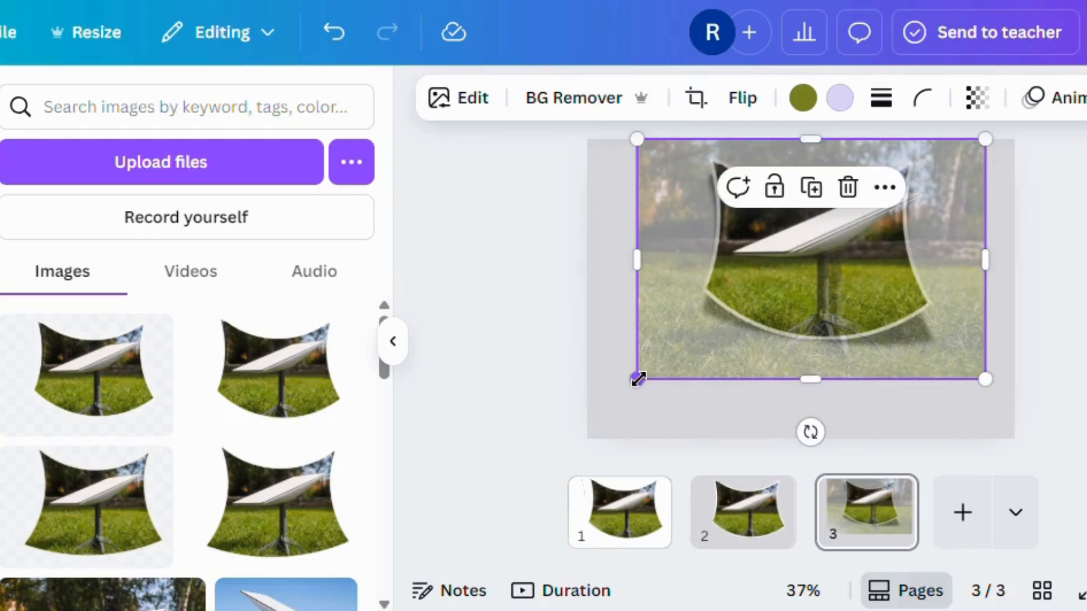
left_click_drag(638, 379, 659, 362)
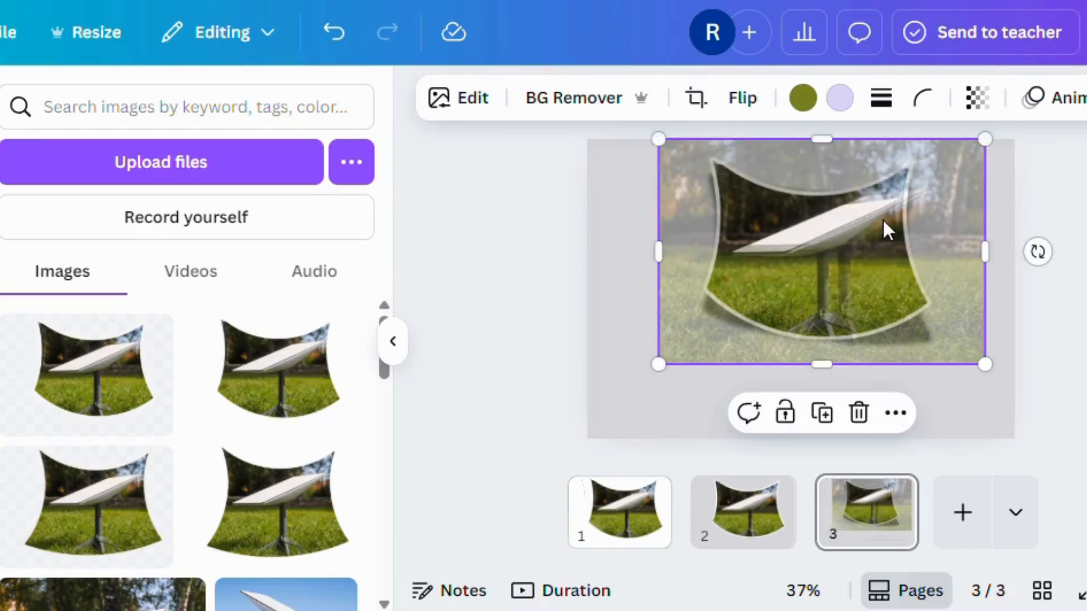
left_click_drag(884, 227, 869, 227)
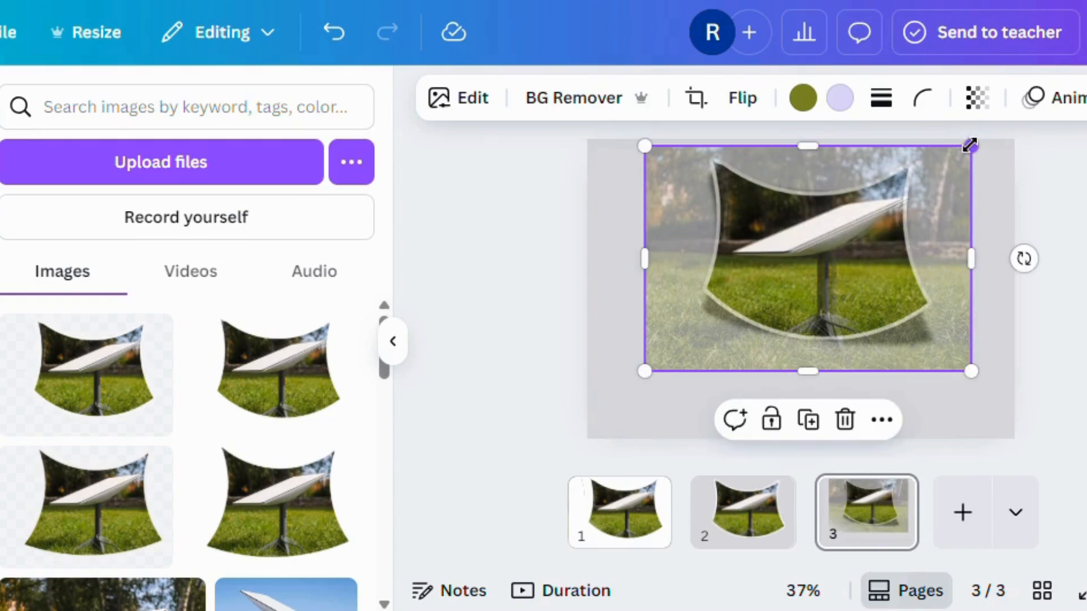
left_click_drag(966, 146, 964, 151)
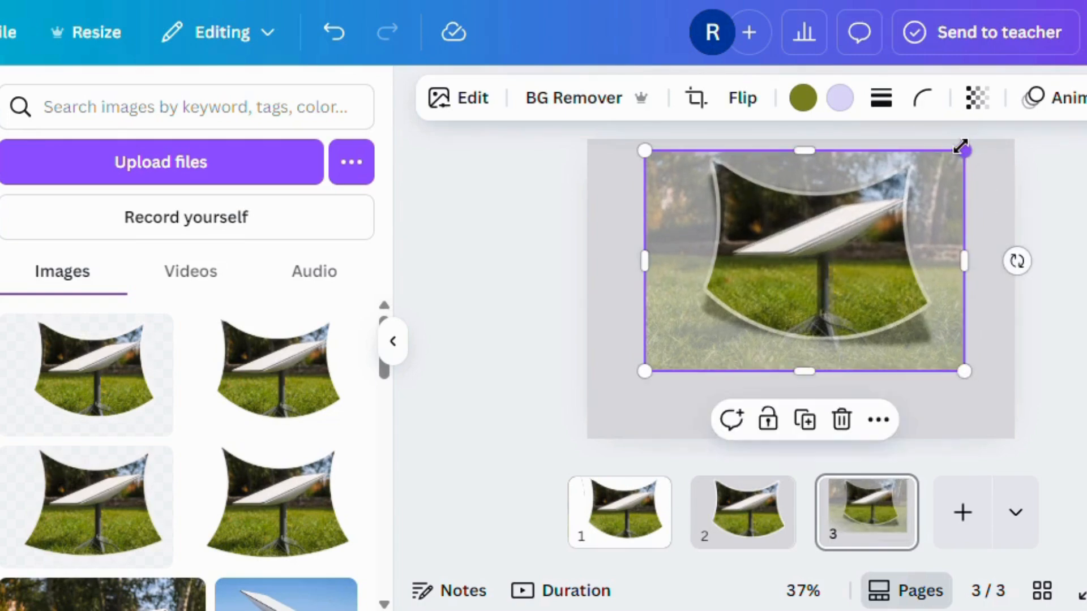
mouse_move(858, 263)
left_mouse_down()
mouse_move(856, 245)
mouse_move(861, 257)
left_mouse_up()
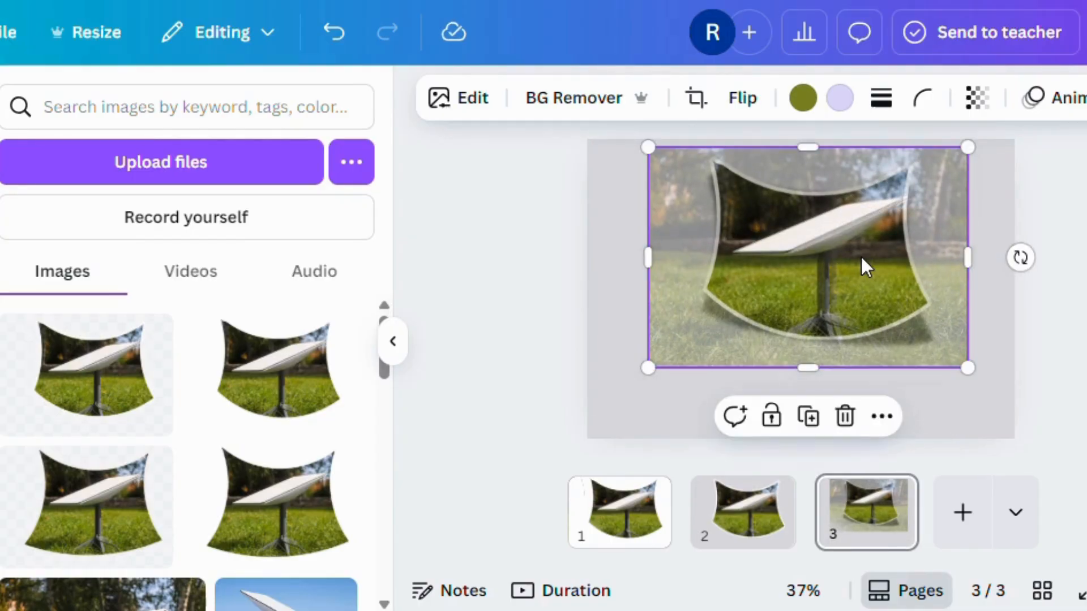
Step: Set the overlaid photo's transparency value to 100, remove its background so only the dish and stand remain, and deselect it
left_click(979, 110)
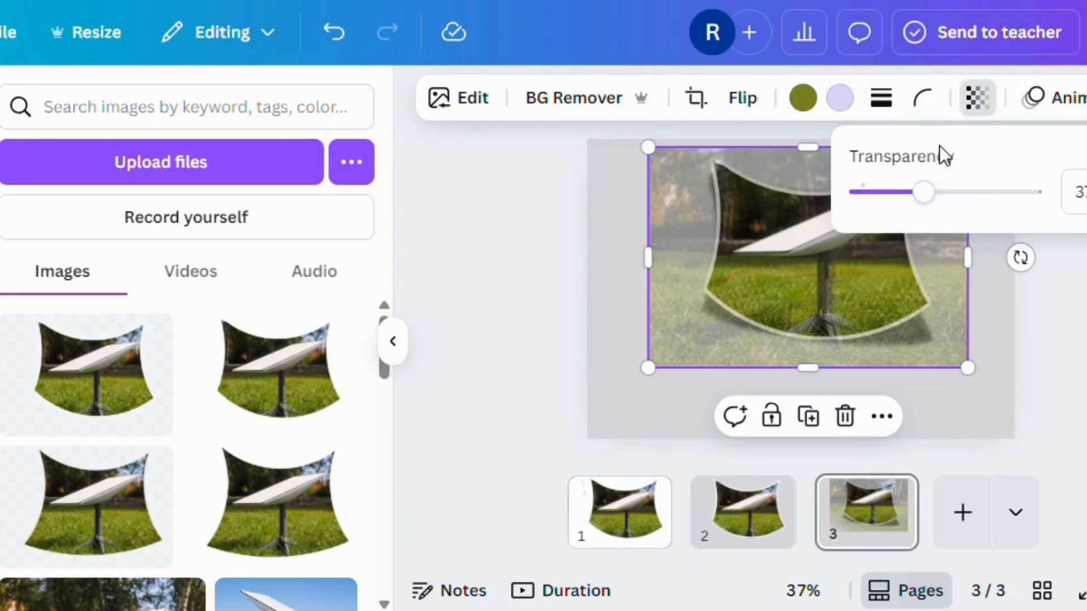
left_click_drag(925, 195, 1057, 204)
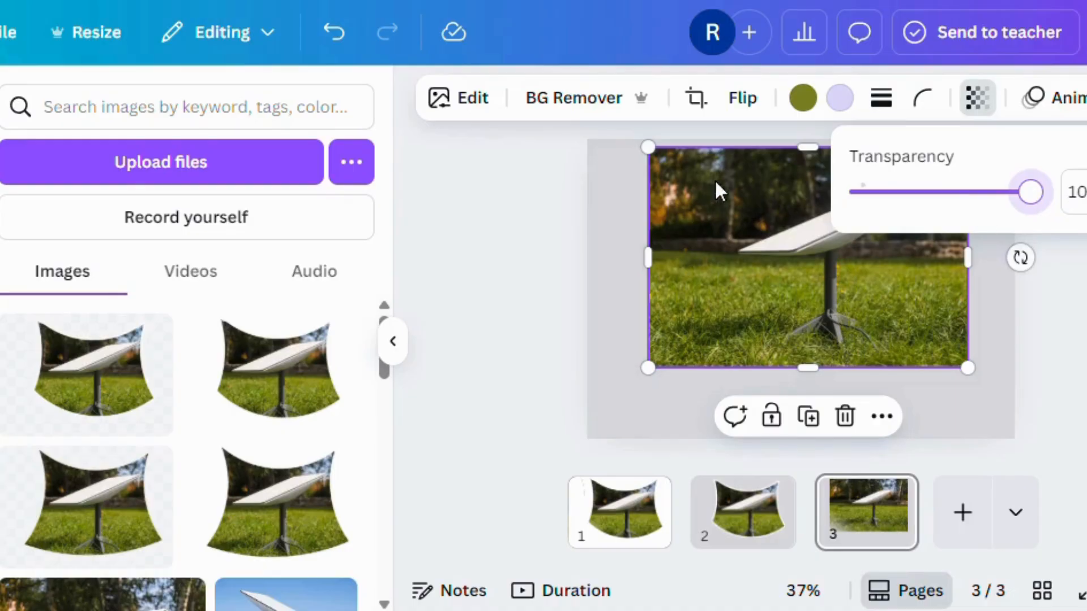
left_click(552, 105)
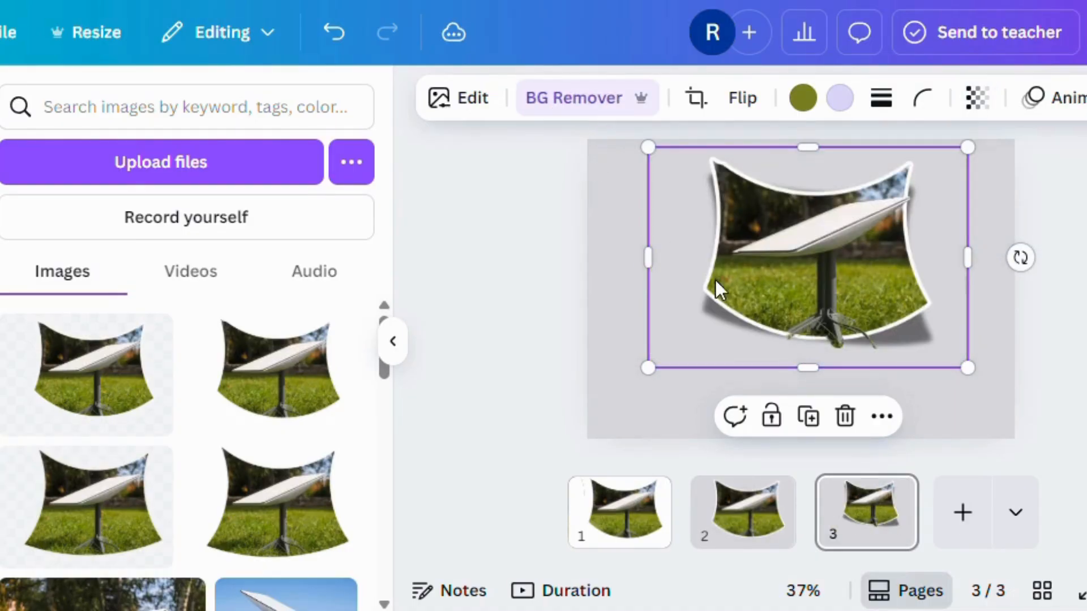
left_click(520, 249)
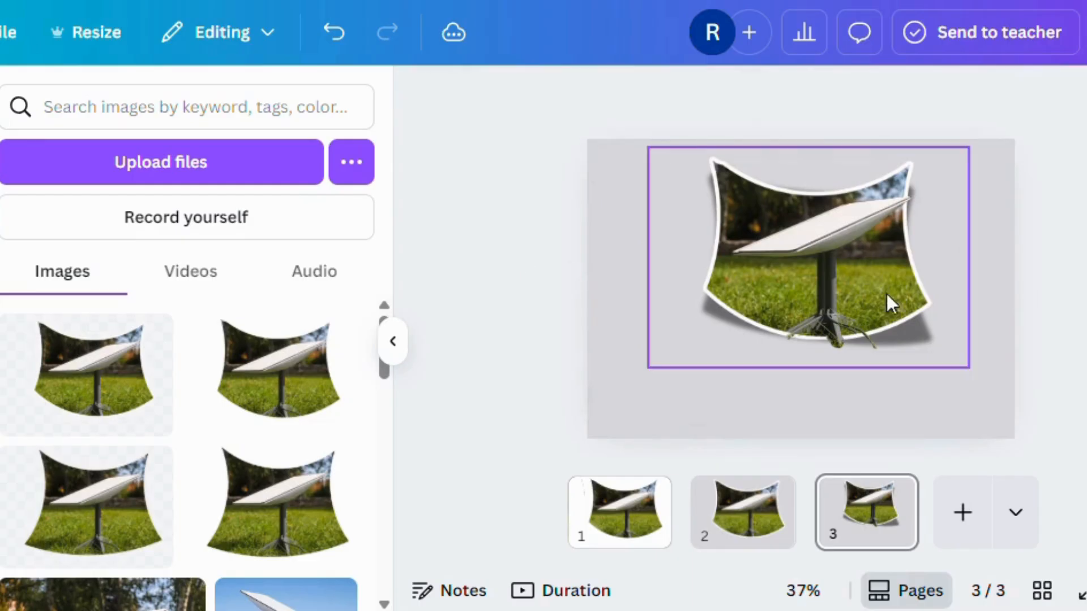
Step: Crop the background-free overlay from below up to the dish's lower edge and slightly from above, leaving only the dish panel
left_click(770, 240)
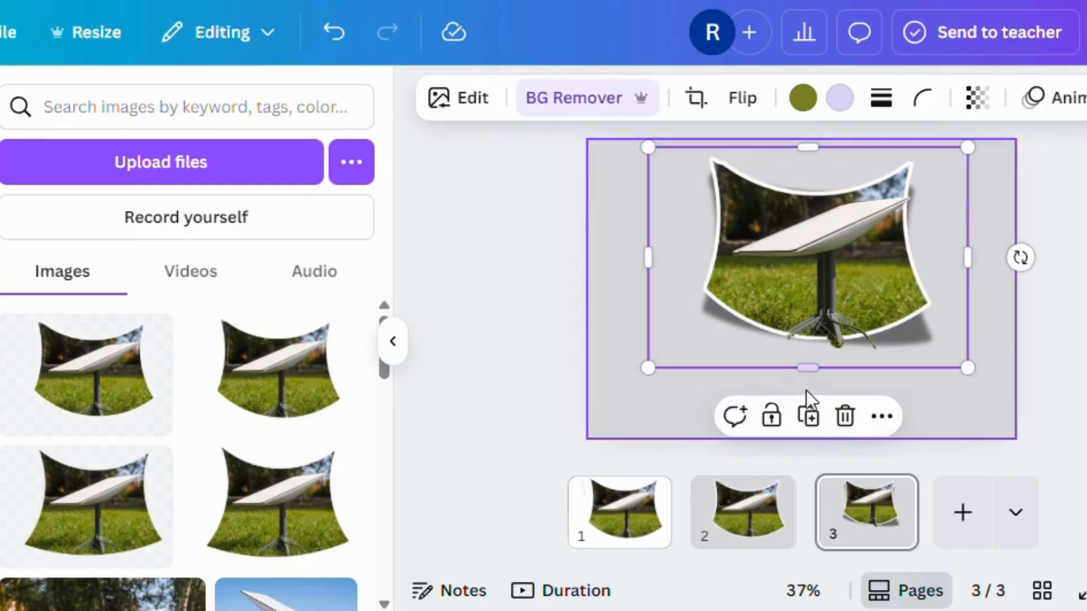
left_click_drag(808, 369, 775, 265)
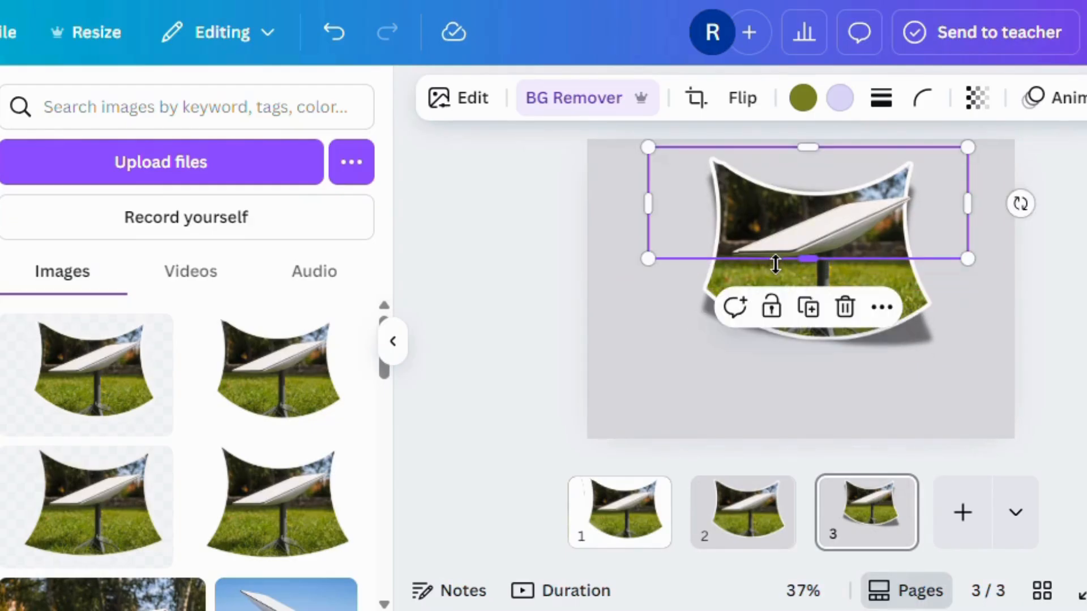
left_click(1074, 398)
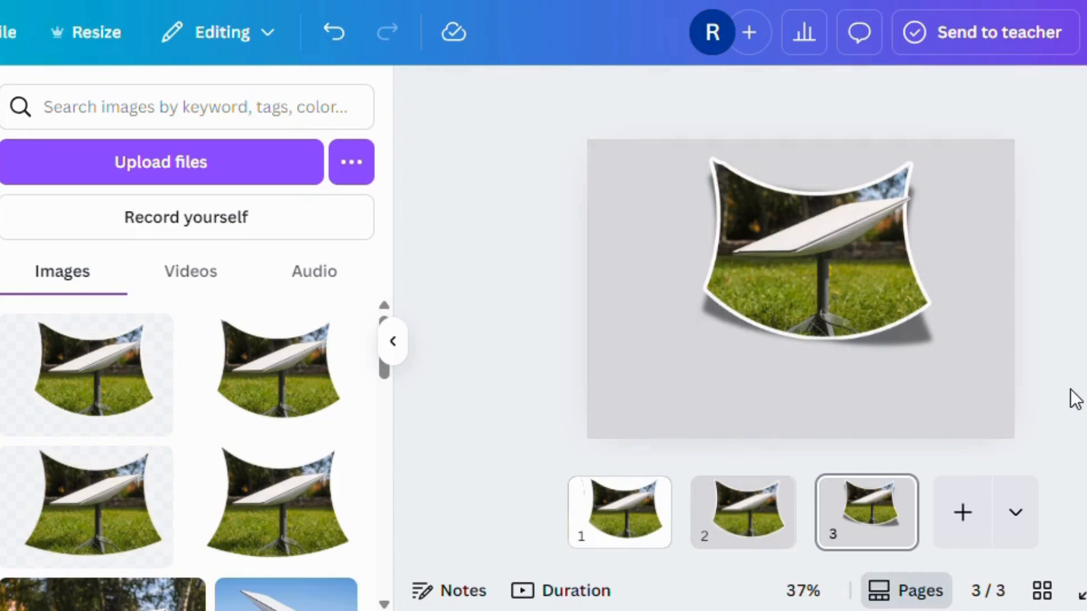
left_click(807, 228)
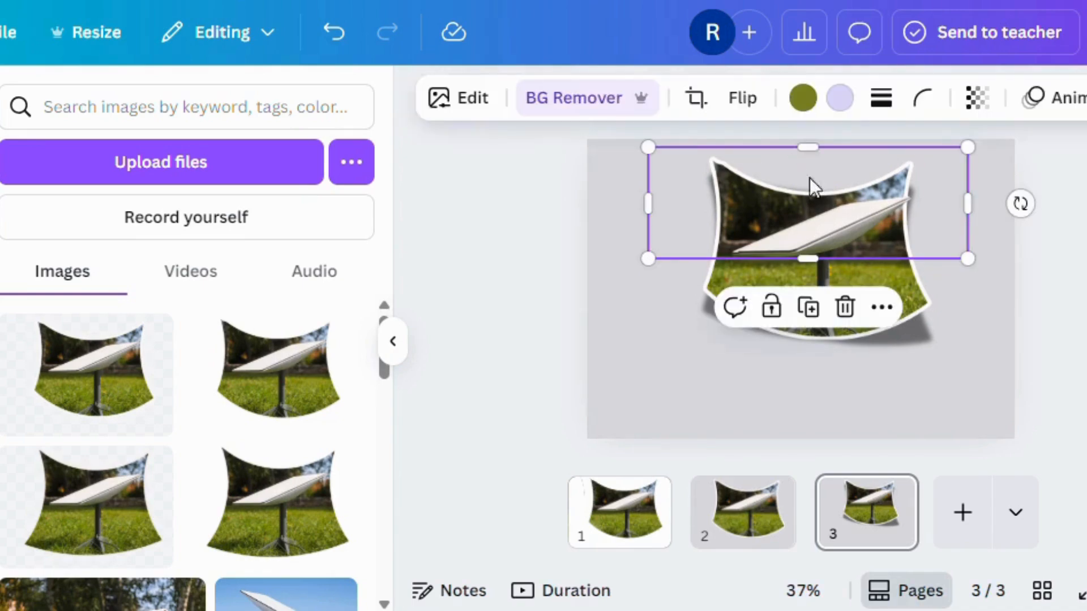
mouse_move(810, 159)
left_mouse_down()
mouse_move(817, 210)
mouse_move(813, 169)
left_mouse_up()
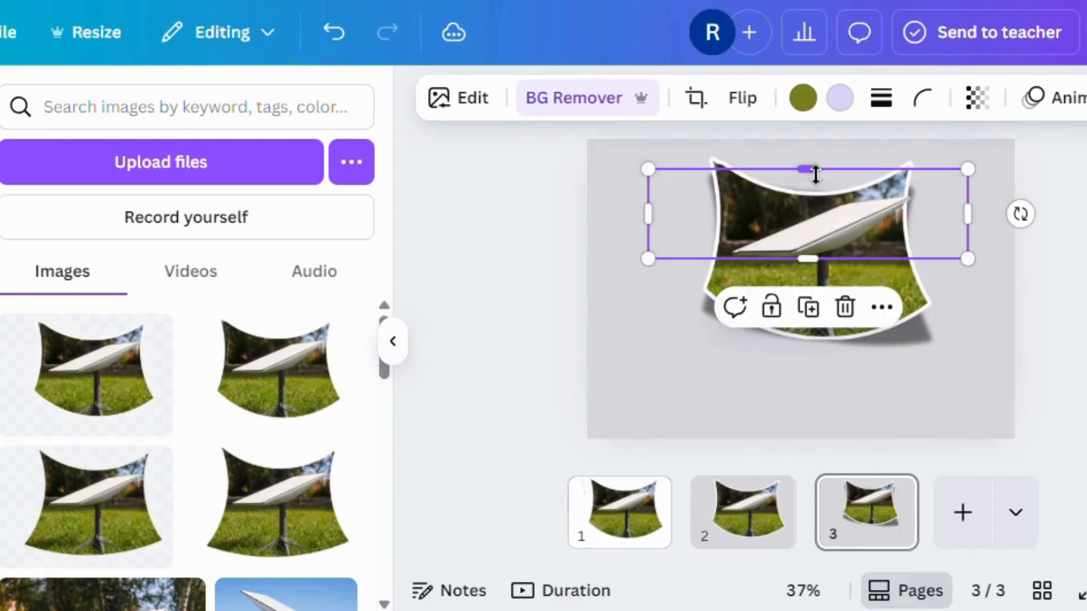
left_click(1066, 301)
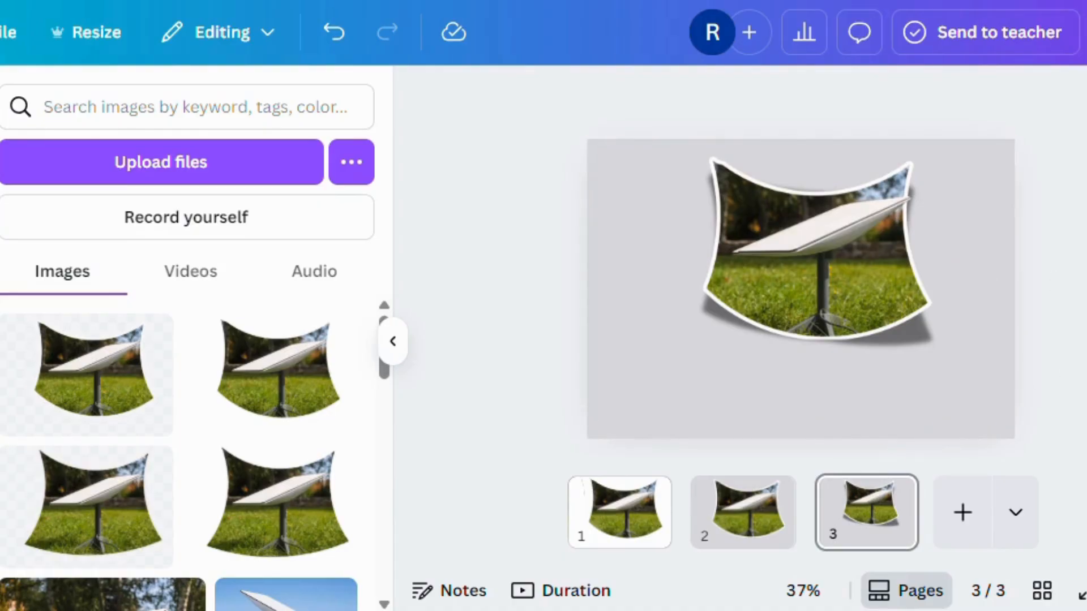
Step: Set up a PNG download of the design at 1,000 × 700 px that includes only page 3
left_click(1086, 32)
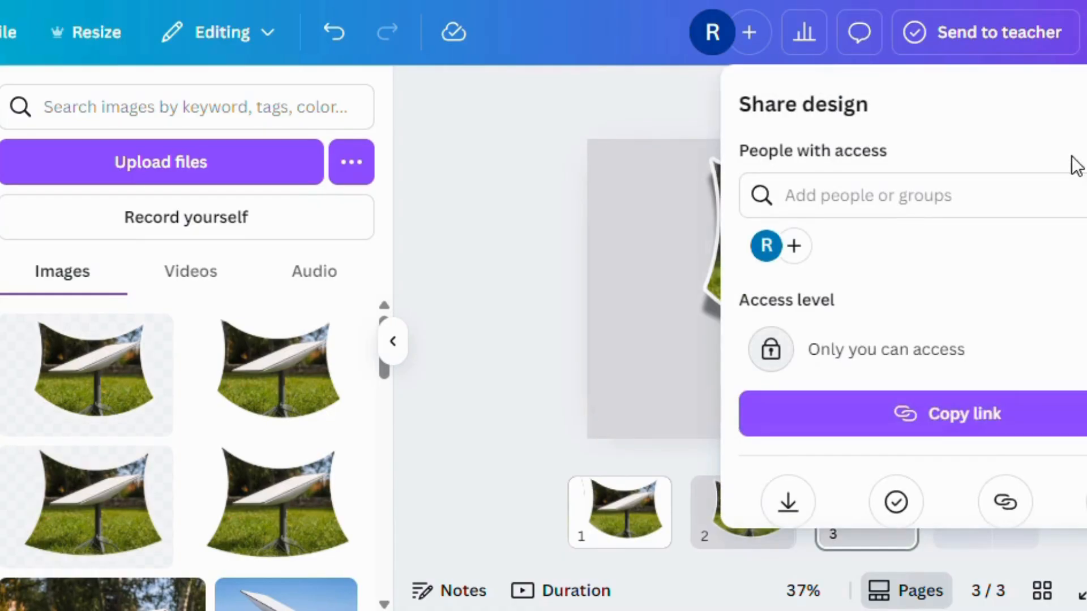
left_click(798, 501)
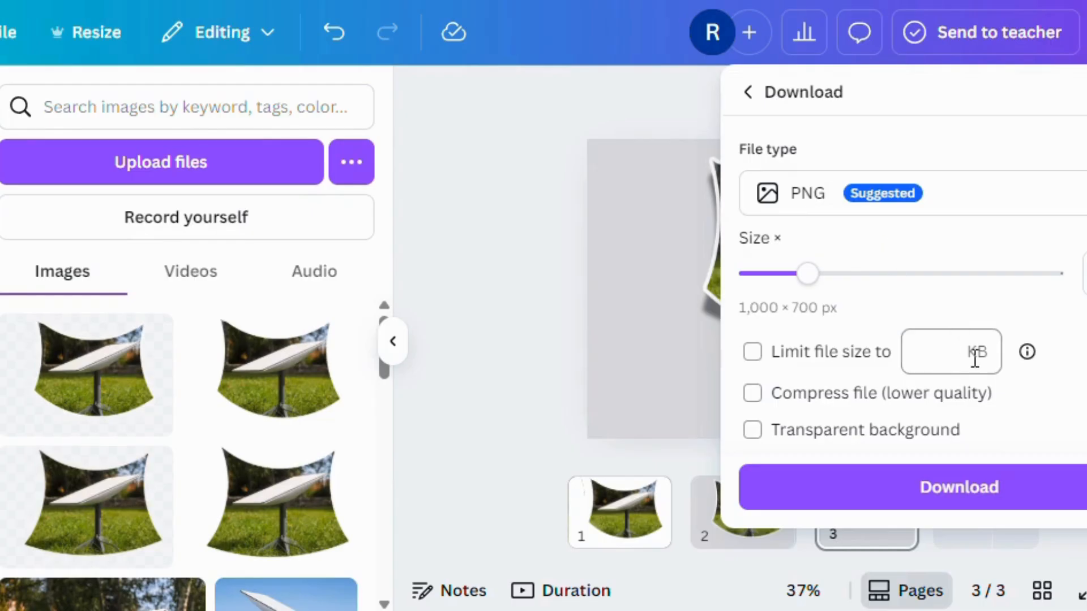
left_click(938, 444)
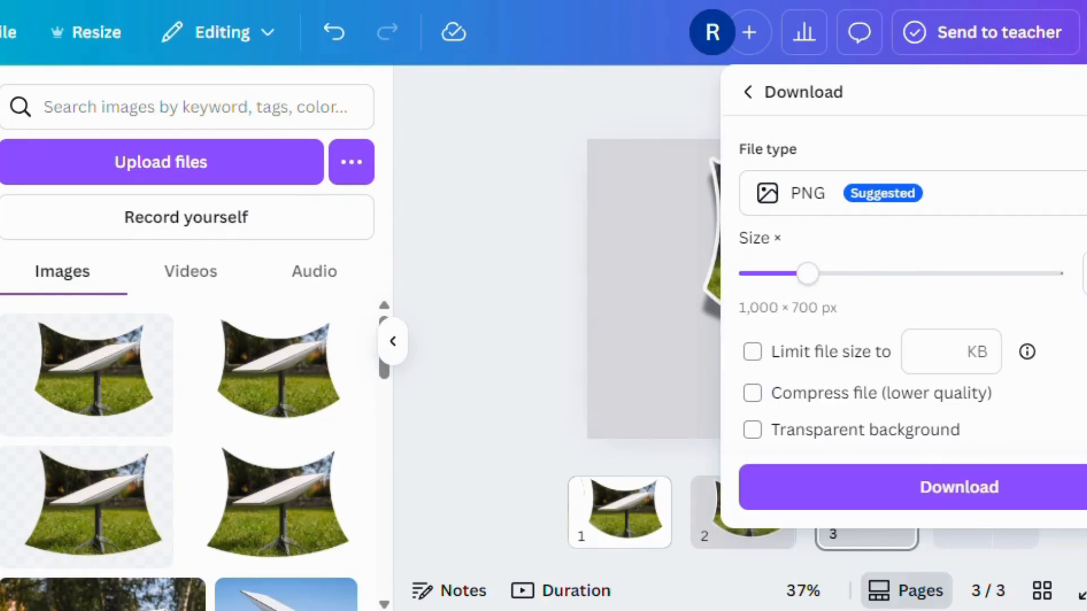
scroll(1075, 317, "down", 3)
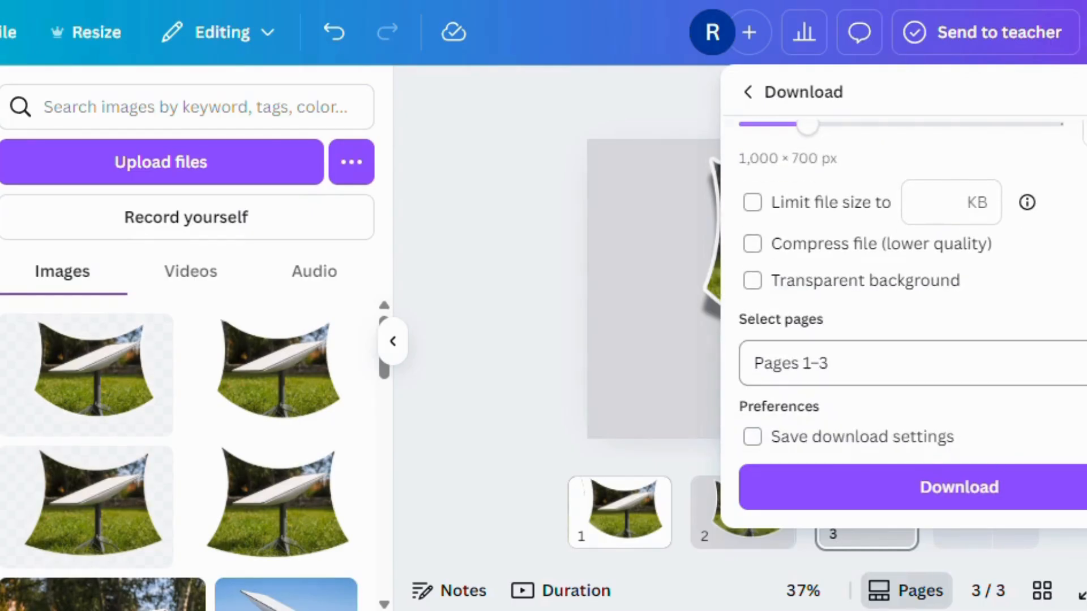
left_click(1075, 363)
scroll(771, 162, "down", 1)
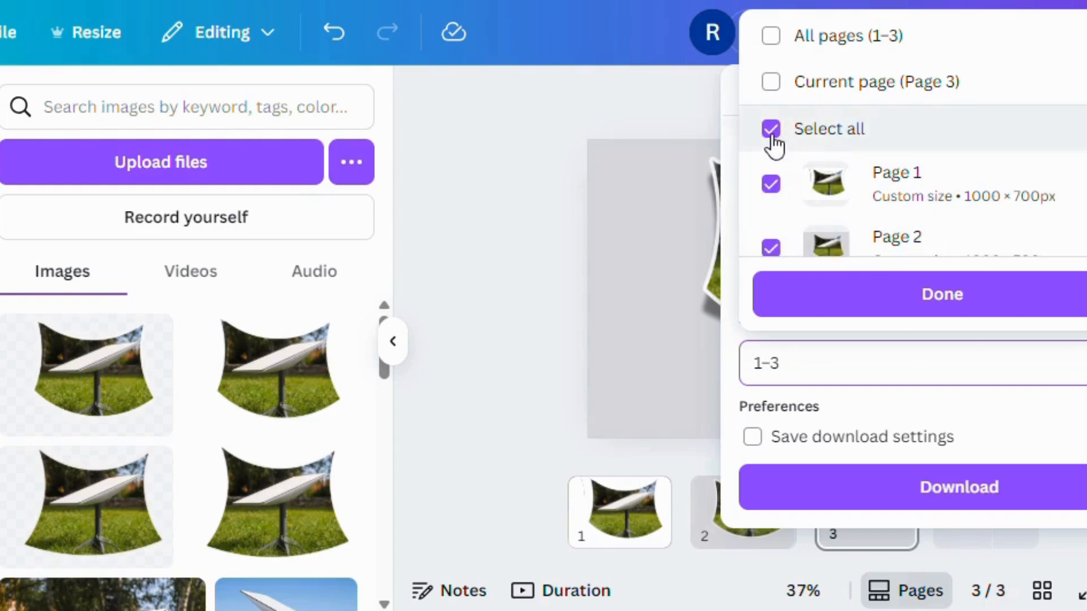
left_click(771, 136)
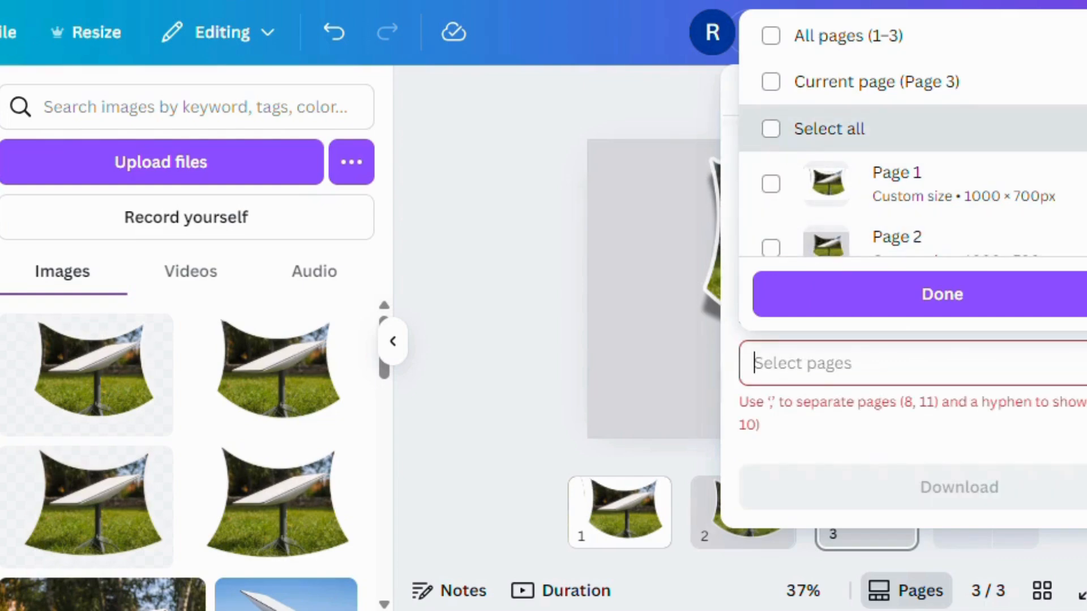
scroll(912, 169, "down", 2)
left_click(772, 240)
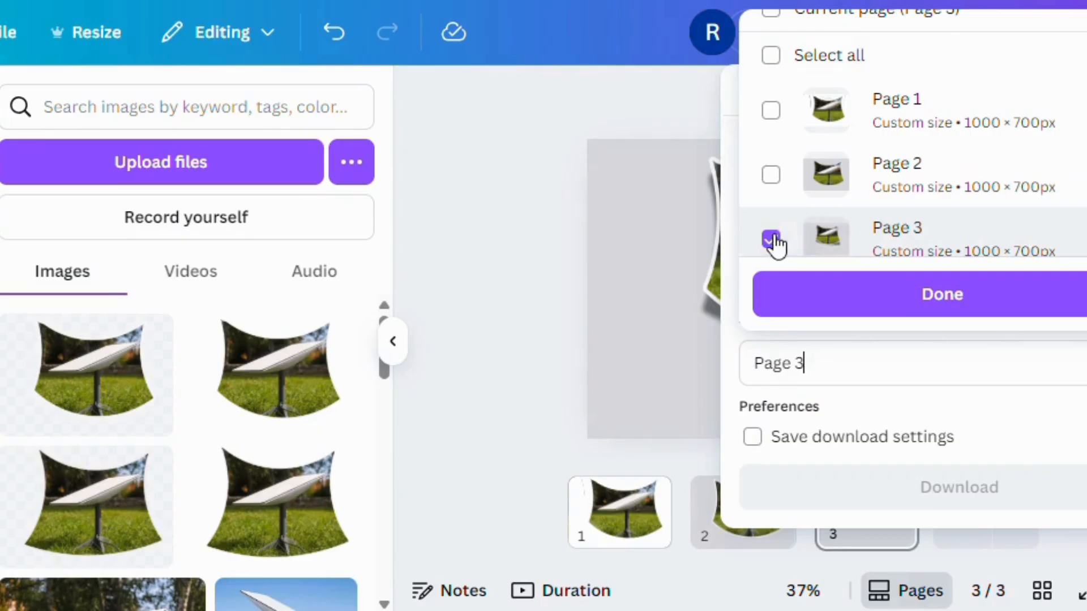
left_click(908, 299)
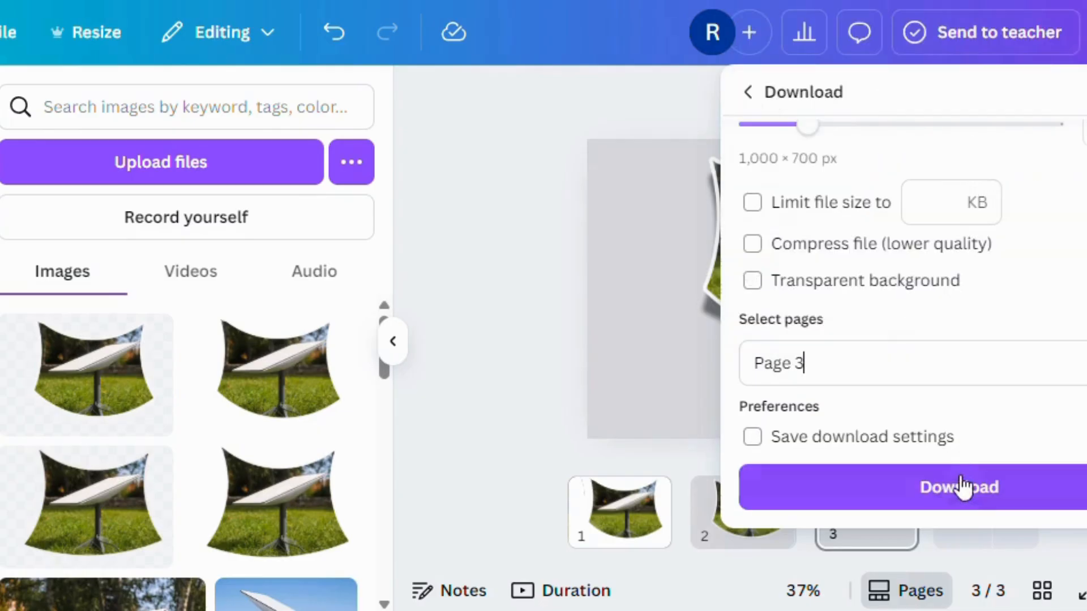
Step: Download page 3 and open the downloaded file Untitled design (4).png
left_click(961, 487)
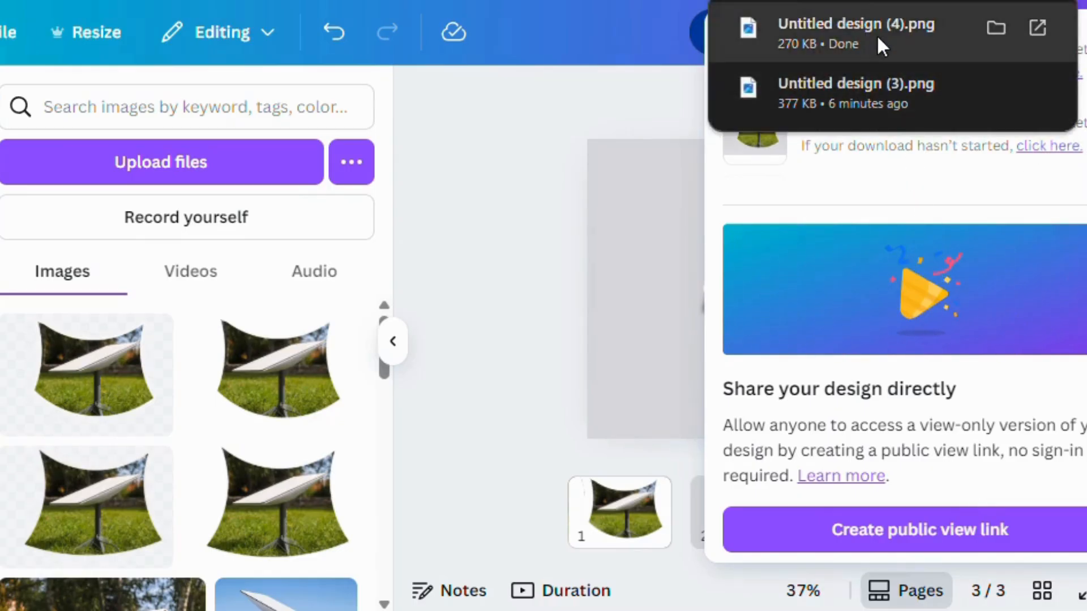
left_click(876, 34)
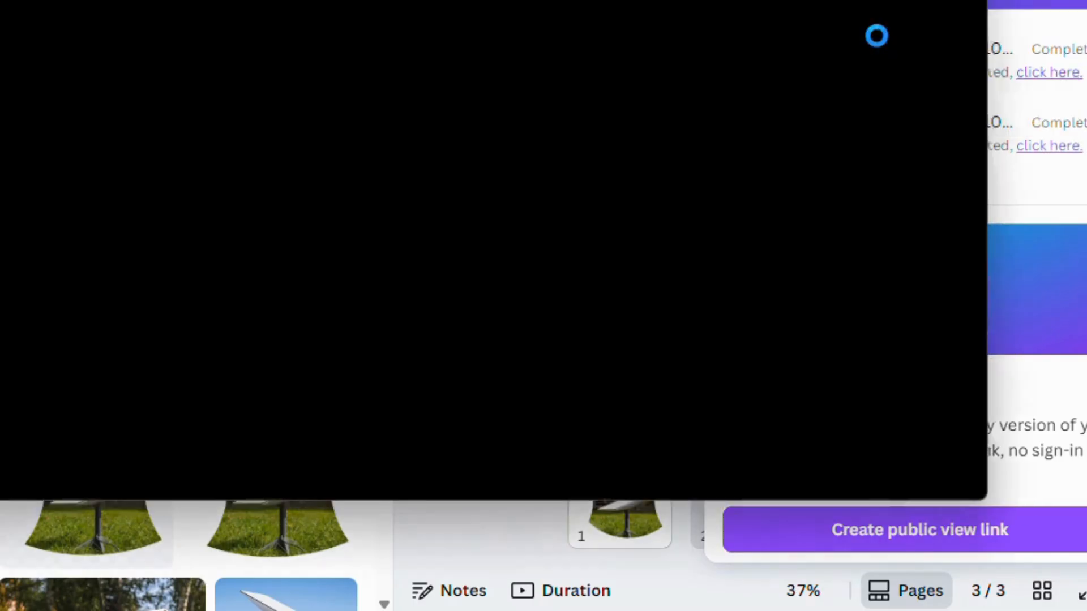